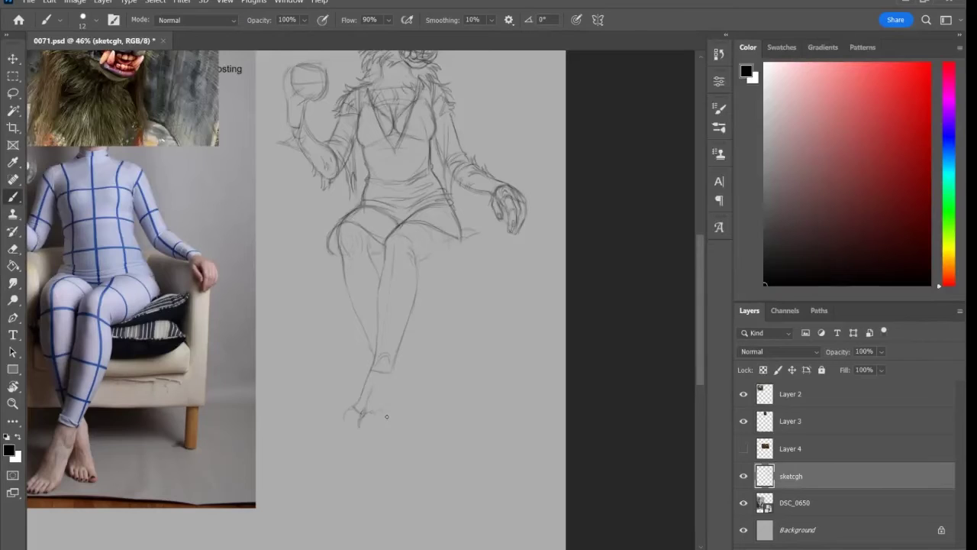
Sketch the armchair around the seated figure, with arms, seat, base, legs and the cushions behind the figure's thighs
drag(527, 203, 536, 278)
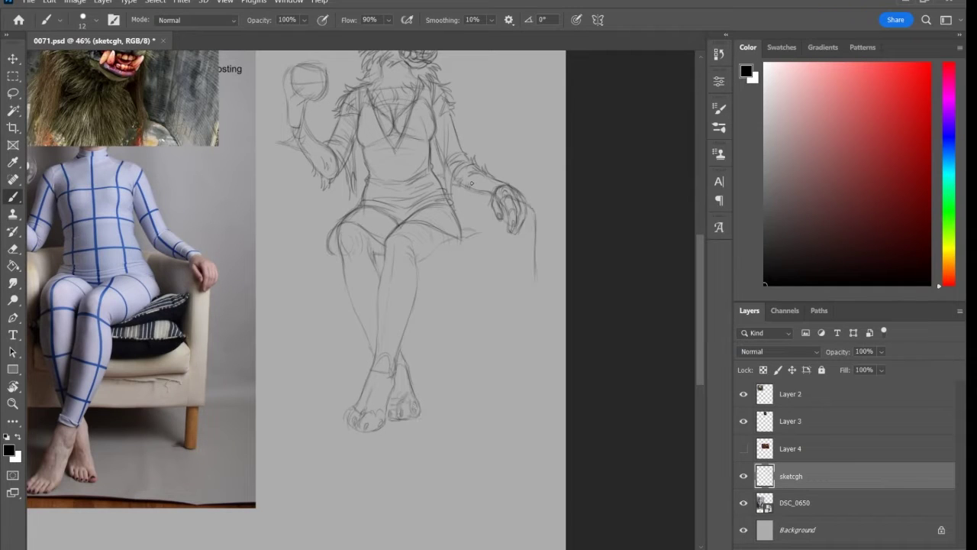
mouse_move(300, 191)
mouse_down()
mouse_move(314, 209)
mouse_move(288, 350)
mouse_up()
drag(534, 219, 534, 353)
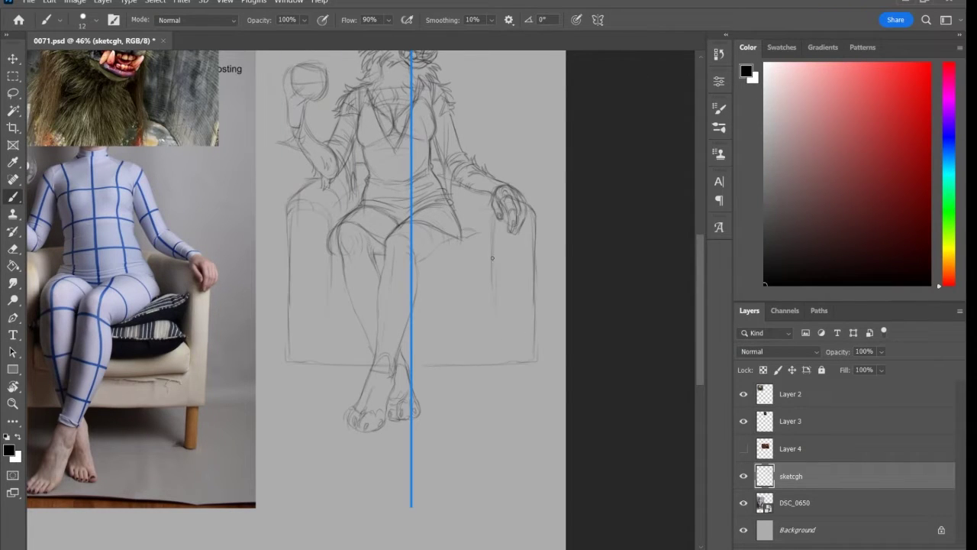
drag(318, 365, 539, 359)
drag(492, 251, 361, 163)
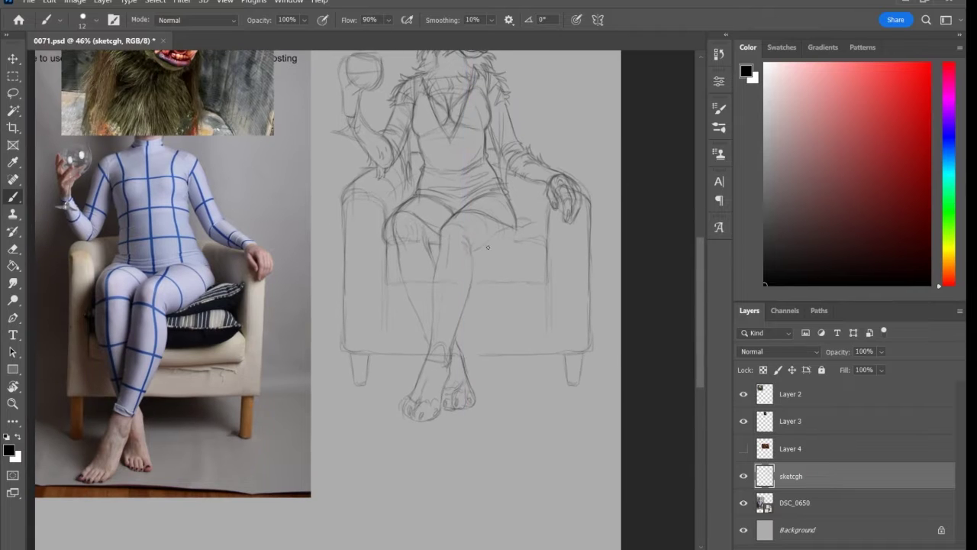
mouse_move(489, 252)
mouse_down()
mouse_move(535, 222)
mouse_move(547, 280)
mouse_up()
drag(392, 220, 392, 250)
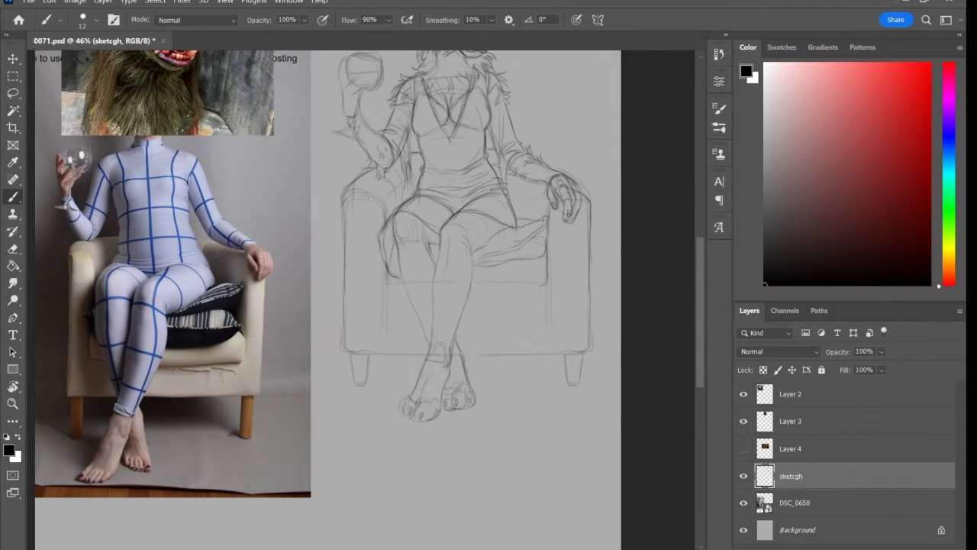
Sketch the fingers of the raised hand wrapping around the wine glass
scroll(126, 121, up, 3)
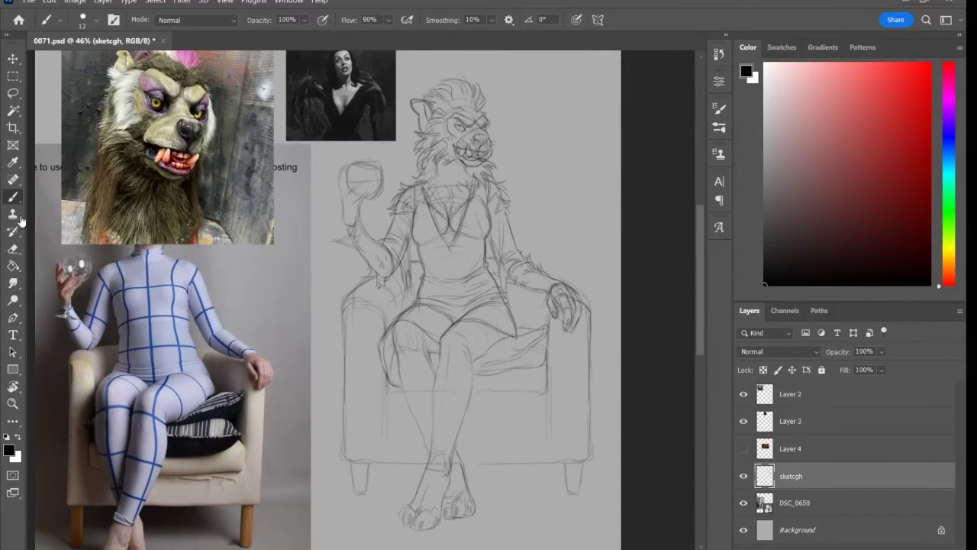
mouse_move(371, 190)
mouse_down()
mouse_move(341, 177)
mouse_move(365, 179)
mouse_move(345, 229)
mouse_up()
scroll(345, 229, up, 1)
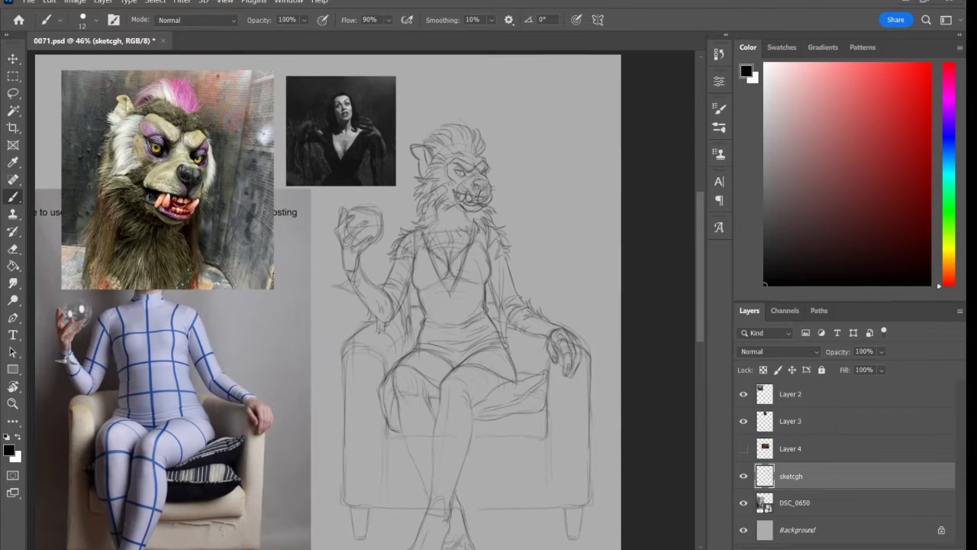
Add a layer named "lines" above the sketch and hide the Layer 3 and DSC_0650 reference layers
key(ctrl+shift+alt+n)
click(744, 421)
click(743, 529)
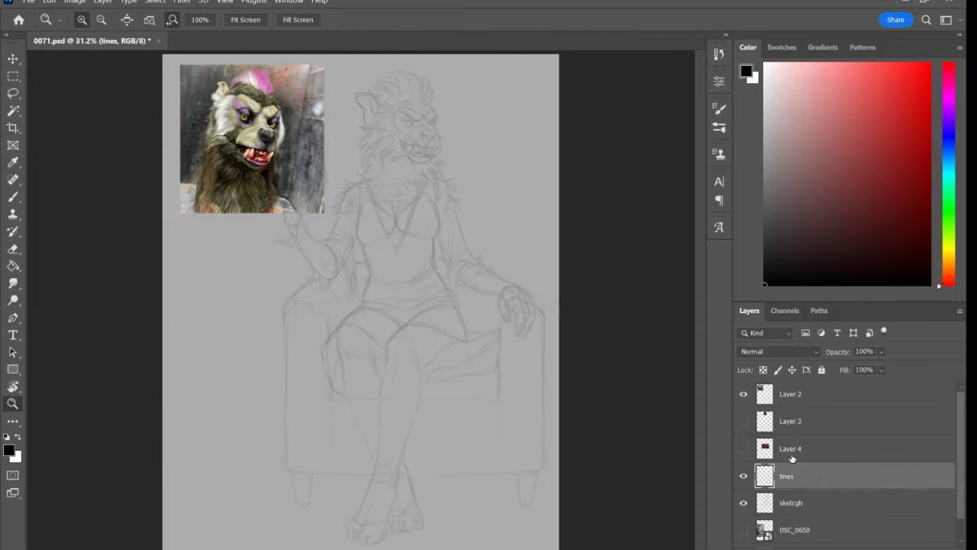
double_click(786, 476)
text(lines)
key(Return)
Ink the nose, nostrils, upper lip and first two fangs over the sketch with a 6 px brush
scroll(257, 433, up, 3)
mouse_move(555, 326)
mouse_down()
mouse_move(567, 348)
mouse_move(592, 347)
mouse_move(576, 364)
mouse_up()
key(bracketleft)
key(bracketleft)
mouse_move(594, 325)
mouse_down()
mouse_move(576, 364)
mouse_move(550, 352)
mouse_move(582, 367)
mouse_up()
drag(507, 347, 538, 361)
mouse_move(541, 324)
mouse_down()
mouse_move(519, 349)
mouse_move(539, 375)
mouse_up()
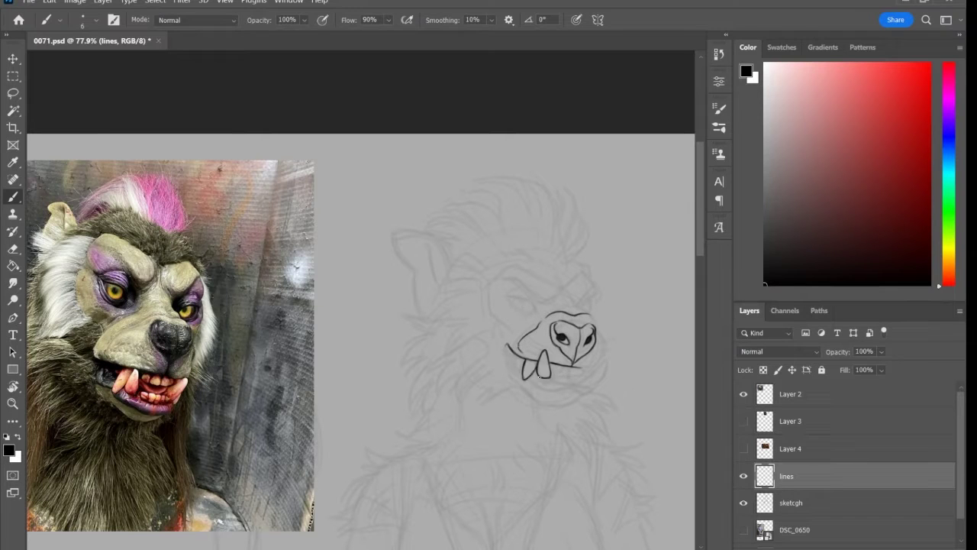
Ink the mouth corner, the row of teeth, the lower lip and the chin of the creature's snout
drag(506, 343, 522, 373)
mouse_move(589, 314)
mouse_down()
mouse_move(588, 367)
mouse_move(573, 360)
mouse_move(581, 385)
mouse_move(600, 373)
mouse_move(583, 386)
mouse_move(594, 387)
mouse_up()
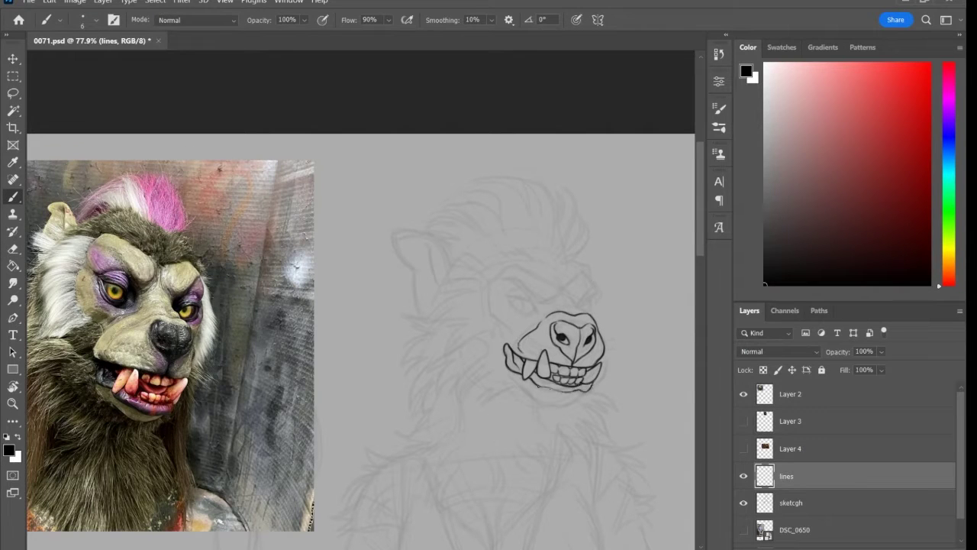
mouse_move(532, 406)
mouse_down()
mouse_move(586, 393)
mouse_move(580, 366)
mouse_up()
Ink the far eye and both angry brow ridges above the muzzle
drag(632, 389, 591, 366)
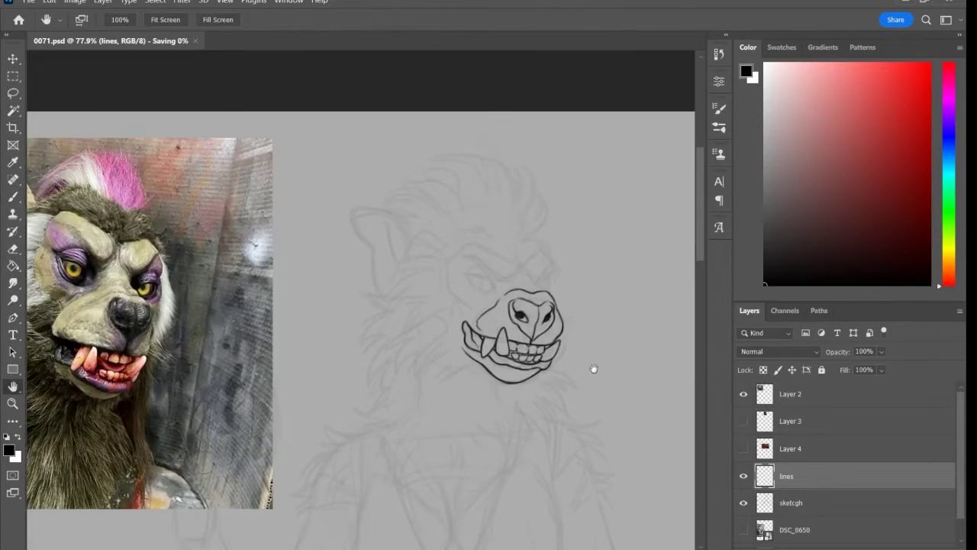
mouse_move(546, 288)
mouse_down()
mouse_move(527, 271)
mouse_move(554, 263)
mouse_move(555, 299)
mouse_up()
mouse_move(544, 252)
mouse_down()
mouse_move(551, 295)
mouse_move(519, 263)
mouse_up()
key(alt+bracketleft)
key(alt+bracketright)
drag(472, 238, 520, 265)
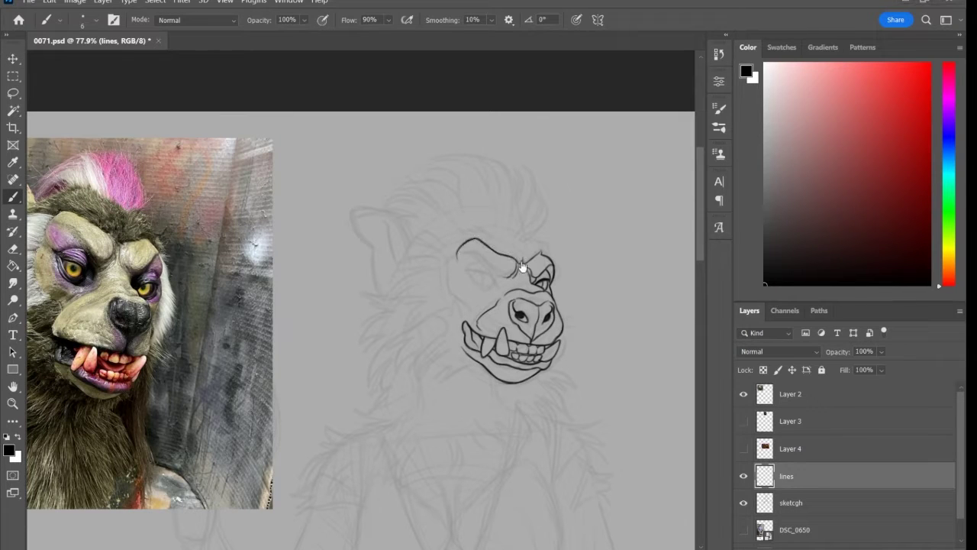
Ink the near eye and the contour of the cheek beside it, and erase a stray line at the far eye
drag(470, 271, 495, 285)
drag(478, 253, 506, 278)
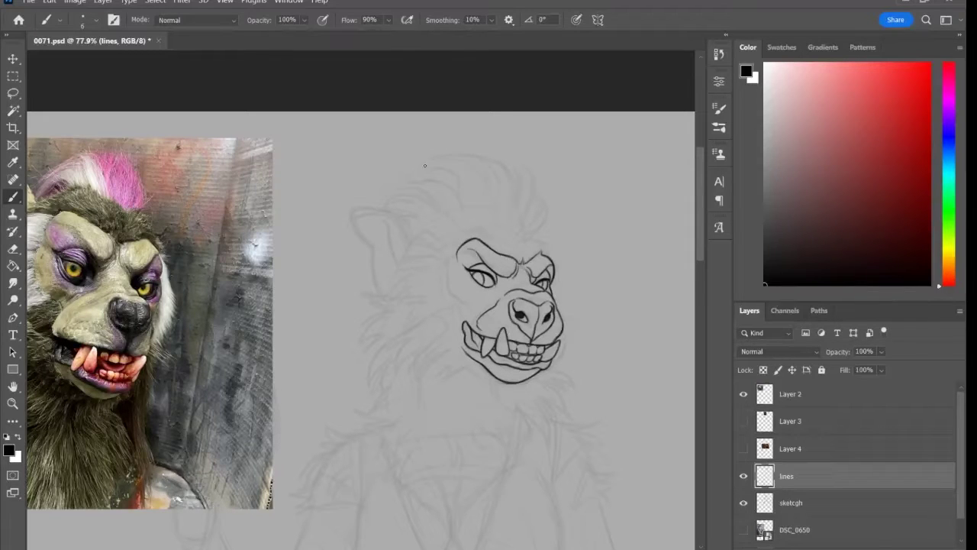
mouse_move(457, 266)
mouse_down()
mouse_move(471, 315)
mouse_move(500, 312)
mouse_up()
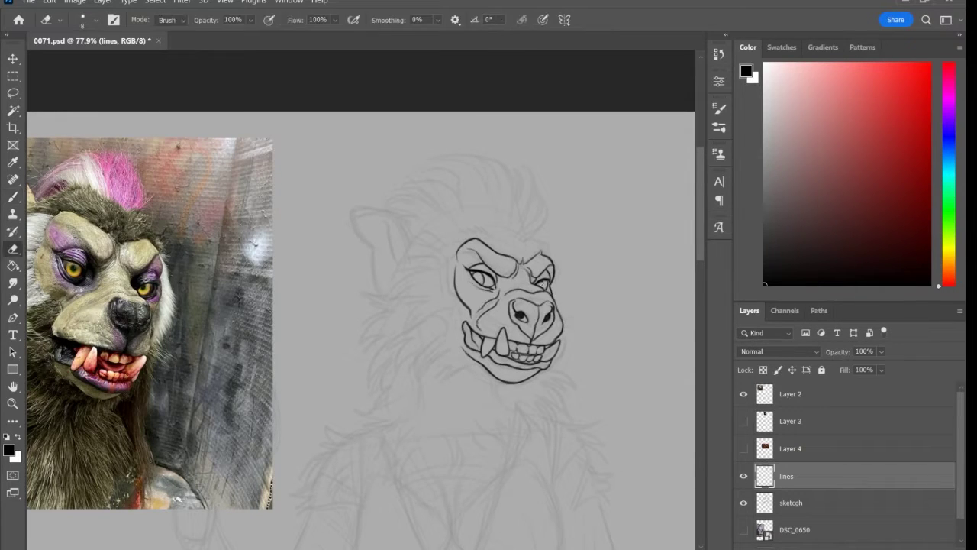
drag(536, 283, 545, 288)
Ink the upper tuft of pointed cheek fur beside the near eye
drag(457, 302, 409, 331)
drag(426, 304, 409, 329)
scroll(416, 321, left, 2)
drag(521, 252, 480, 233)
drag(585, 252, 427, 229)
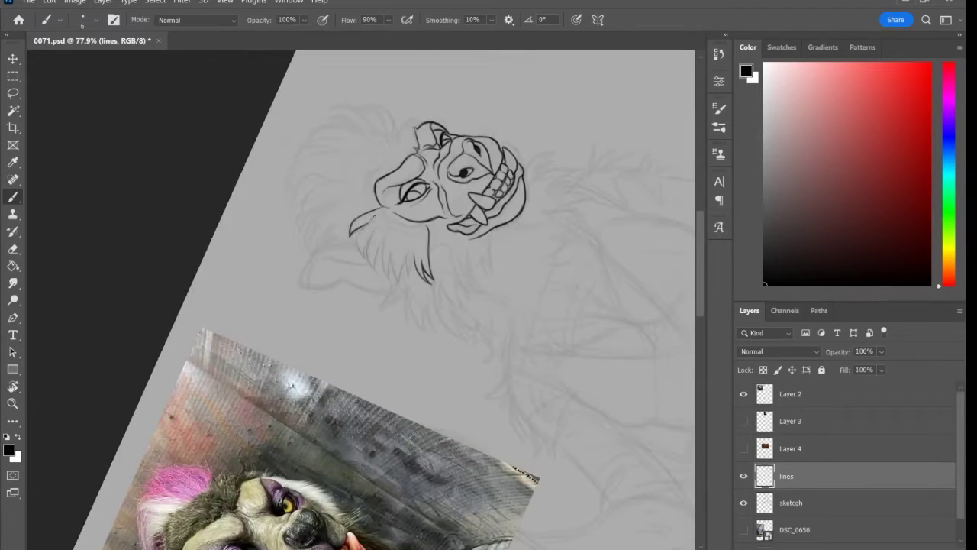
drag(359, 217, 391, 283)
drag(391, 248, 413, 278)
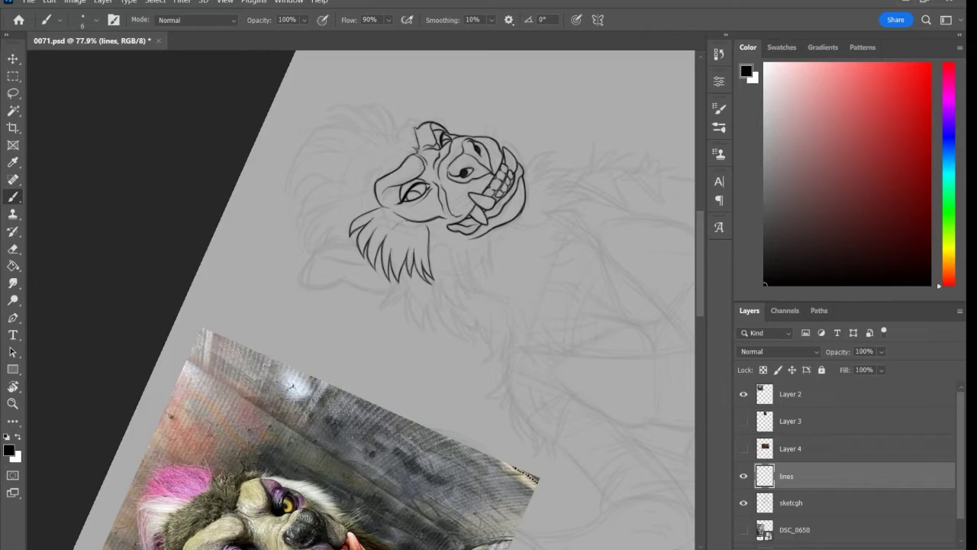
Ink the lower clump of pointed cheek fur beneath the upper tuft
mouse_move(458, 191)
mouse_down()
mouse_move(534, 267)
mouse_move(488, 199)
mouse_up()
mouse_move(362, 260)
mouse_down()
mouse_move(378, 278)
mouse_move(388, 327)
mouse_up()
mouse_move(413, 288)
mouse_down()
mouse_move(422, 319)
mouse_move(410, 342)
mouse_up()
drag(401, 282, 411, 348)
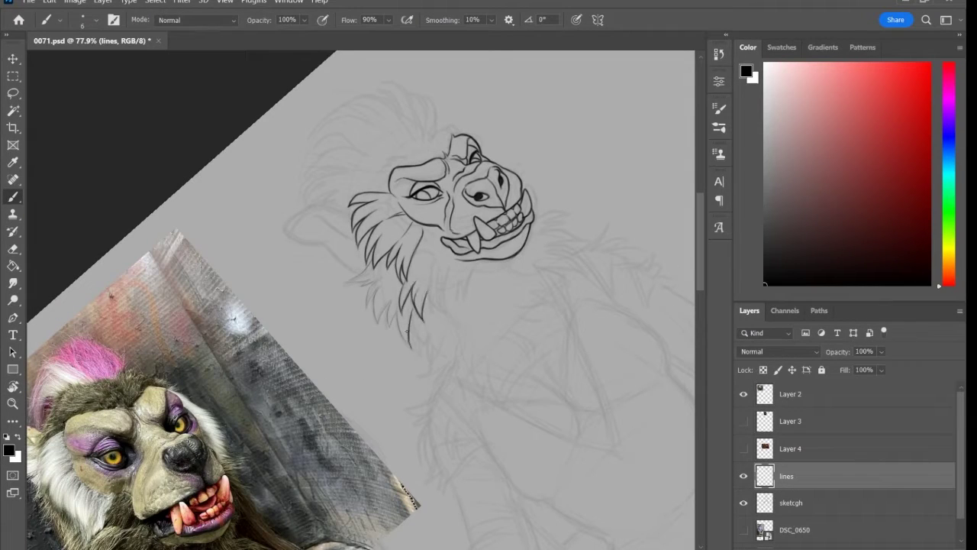
mouse_move(382, 299)
mouse_down()
mouse_move(409, 349)
mouse_move(393, 326)
mouse_up()
drag(348, 261, 377, 304)
Ink the fur strands connecting the cheek fur to the jaw
drag(489, 191, 428, 213)
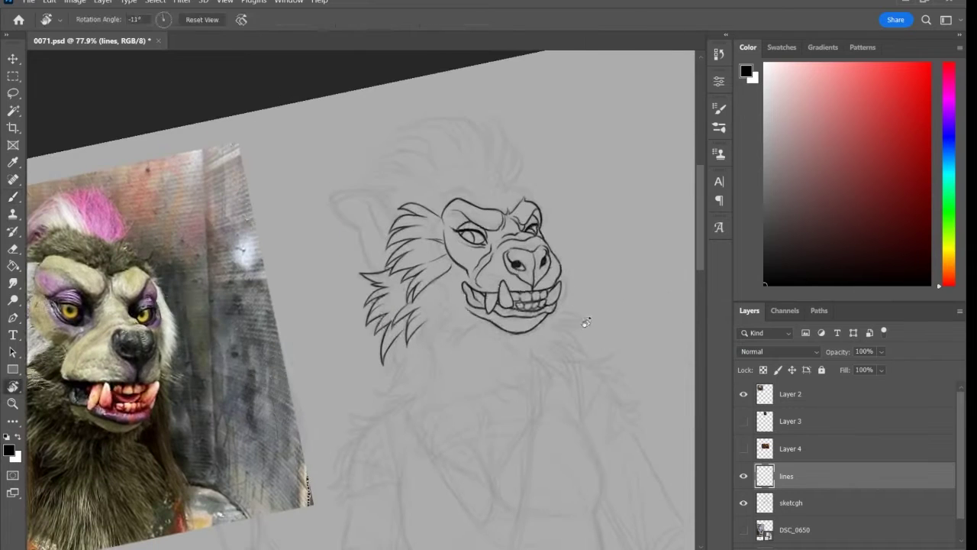
drag(452, 314, 426, 345)
mouse_move(445, 310)
mouse_down()
mouse_move(433, 334)
mouse_move(457, 345)
mouse_up()
Ink the outer and inner contours of the pointed ear
mouse_move(473, 229)
mouse_down()
mouse_move(504, 213)
mouse_move(430, 191)
mouse_move(454, 245)
mouse_up()
drag(427, 190, 409, 200)
mouse_move(410, 203)
mouse_down()
mouse_move(427, 218)
mouse_move(432, 271)
mouse_up()
drag(446, 193, 429, 230)
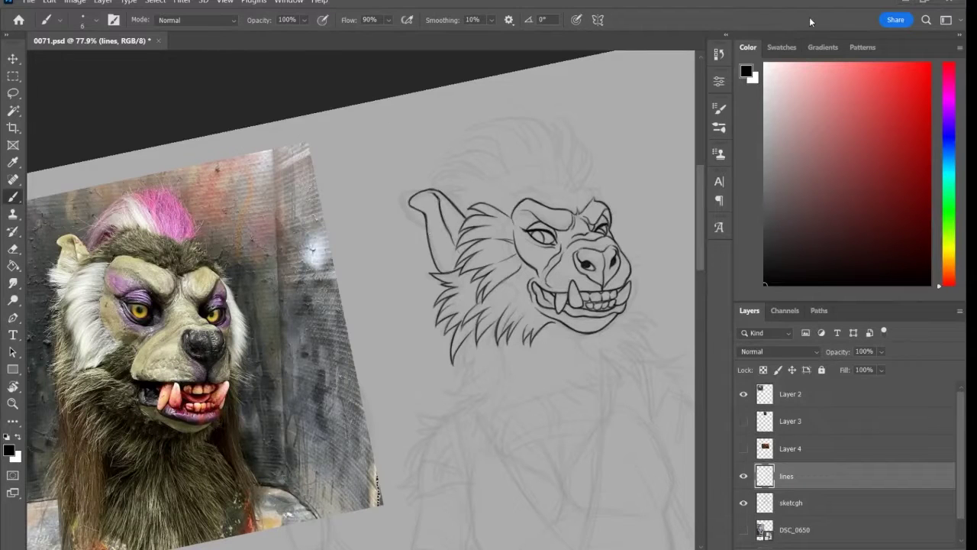
Ink the front locks of the crest and the short fur tufts above the brows
scroll(362, 299, up, 2)
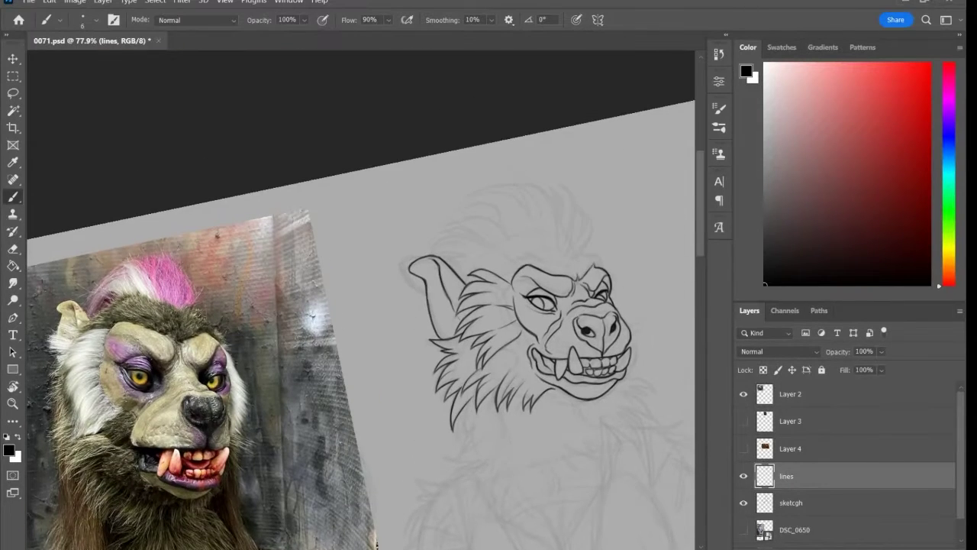
mouse_move(582, 209)
mouse_down()
mouse_move(587, 234)
mouse_move(574, 258)
mouse_move(588, 220)
mouse_up()
mouse_move(557, 184)
mouse_down()
mouse_move(578, 221)
mouse_move(566, 200)
mouse_move(566, 255)
mouse_up()
drag(590, 219, 591, 251)
drag(594, 266, 602, 254)
drag(467, 205, 505, 236)
mouse_move(534, 254)
mouse_down()
mouse_move(512, 263)
mouse_move(534, 255)
mouse_up()
mouse_move(541, 191)
mouse_down()
mouse_move(559, 220)
mouse_move(561, 249)
mouse_up()
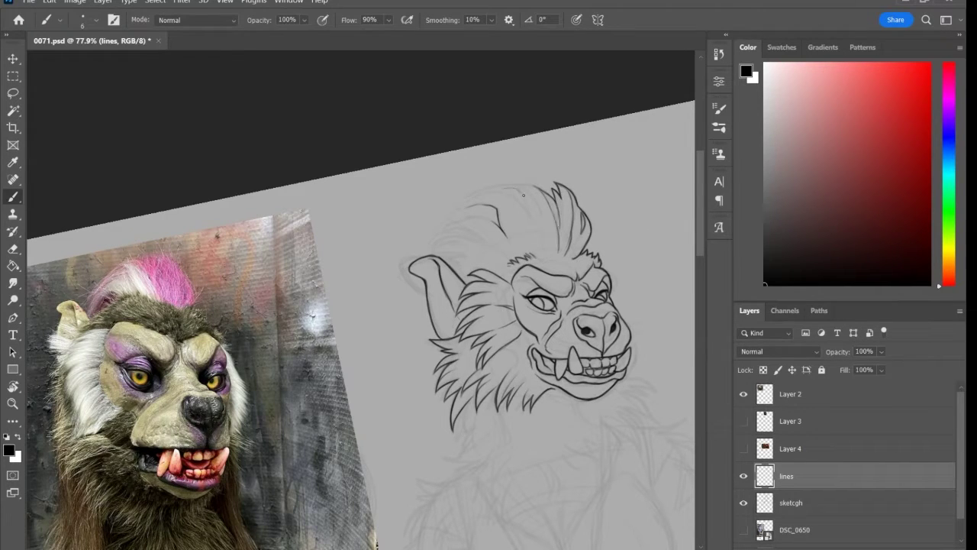
Ink the remaining swept-back hair strands from the top of the crest down to the ear
key(r)
drag(522, 180, 428, 251)
mouse_move(365, 294)
mouse_down()
mouse_move(373, 336)
mouse_move(458, 229)
mouse_move(382, 313)
mouse_up()
drag(397, 256, 413, 272)
mouse_move(365, 261)
mouse_down()
mouse_move(427, 328)
mouse_move(397, 406)
mouse_up()
key(r)
key(e)
key(b)
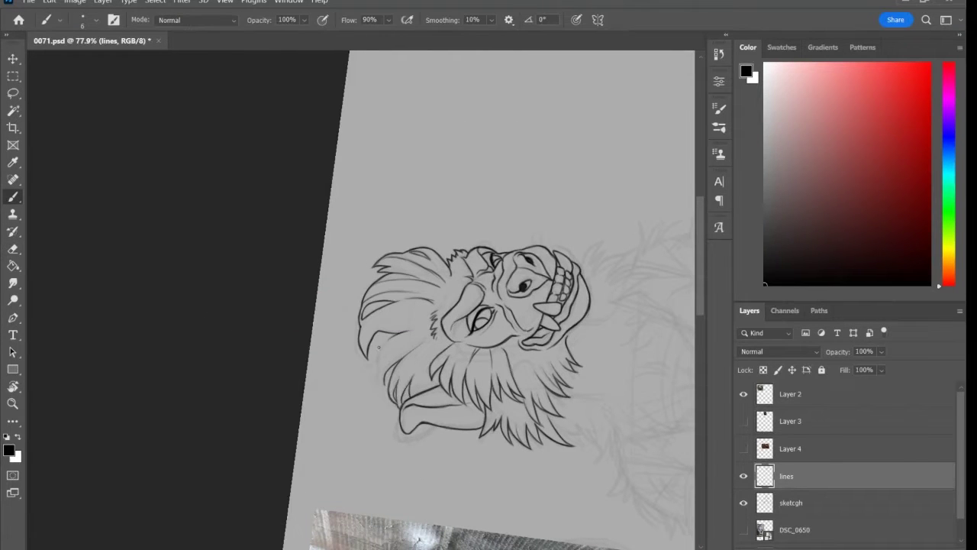
mouse_move(378, 346)
mouse_down()
mouse_move(379, 363)
mouse_move(433, 391)
mouse_up()
Add whisker spots to the muzzle, finish the eye details and ink the fur inside the ear
key(r)
mouse_move(432, 391)
mouse_down()
mouse_move(366, 428)
mouse_move(366, 292)
mouse_up()
drag(356, 252, 463, 252)
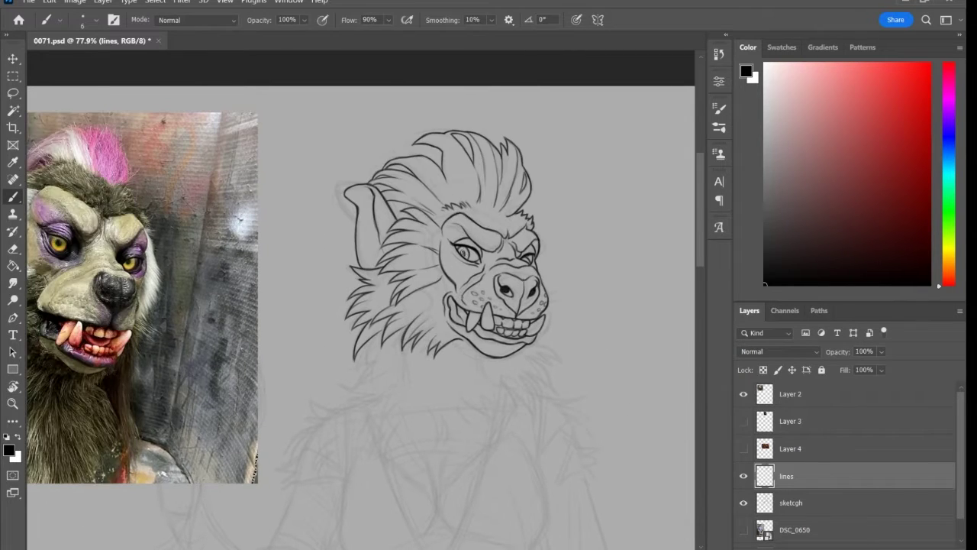
drag(367, 244, 428, 244)
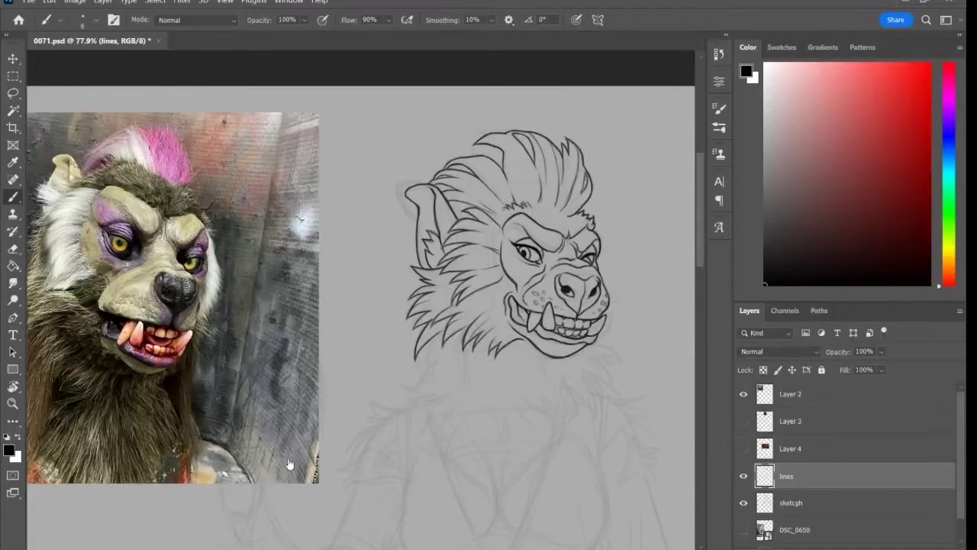
drag(456, 191, 428, 171)
Ink the neck fur below the chin and the fur edging the far side of the face
drag(611, 359, 611, 250)
drag(567, 278, 594, 310)
mouse_move(586, 265)
mouse_down()
mouse_move(595, 306)
mouse_move(600, 294)
mouse_up()
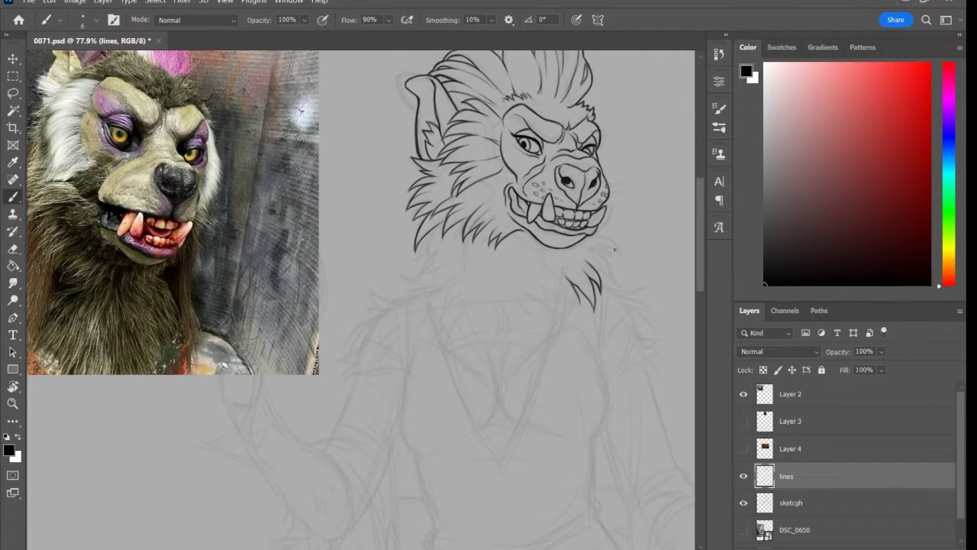
mouse_move(611, 241)
mouse_down()
mouse_move(620, 256)
mouse_move(603, 283)
mouse_move(603, 374)
mouse_up()
mouse_move(600, 226)
mouse_down()
mouse_move(620, 265)
mouse_move(617, 309)
mouse_up()
drag(609, 261, 619, 303)
drag(599, 307, 617, 315)
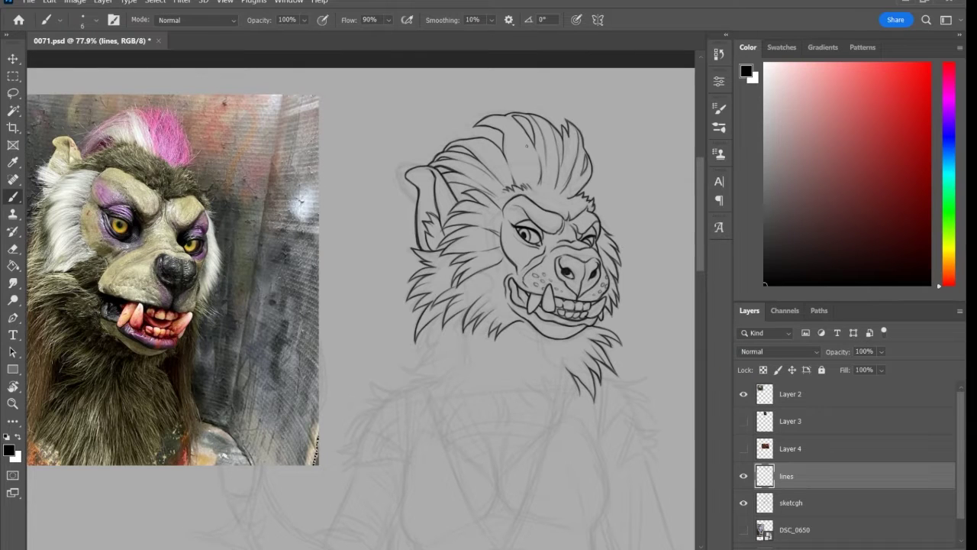
Ink the cleavage lines and extend the neck fur down onto the chest, erasing stray line ends
scroll(700, 239, down, 3)
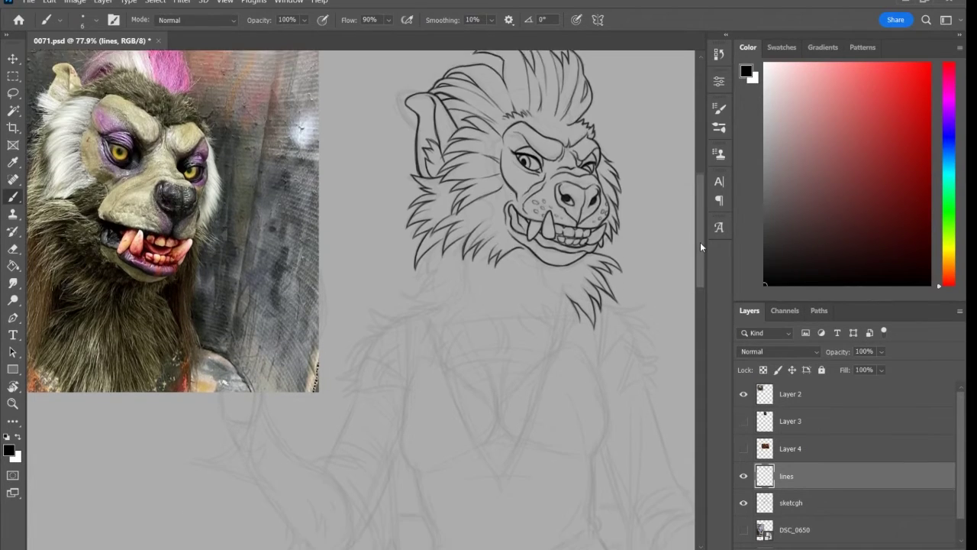
scroll(700, 242, down, 1)
key(e)
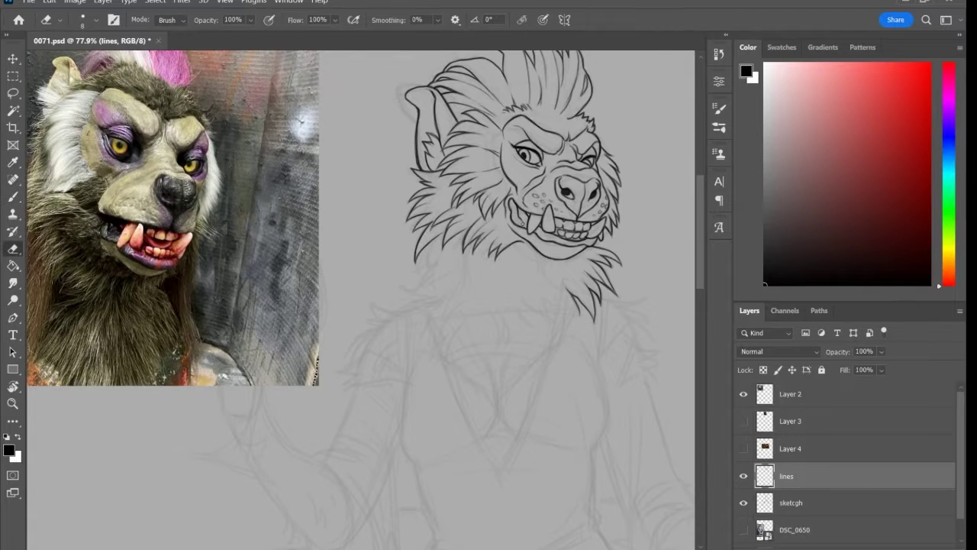
scroll(495, 374, down, 2)
key(b)
drag(505, 320, 486, 391)
mouse_move(565, 261)
mouse_down()
mouse_move(553, 289)
mouse_move(561, 294)
mouse_up()
key(e)
drag(565, 281, 544, 313)
key(b)
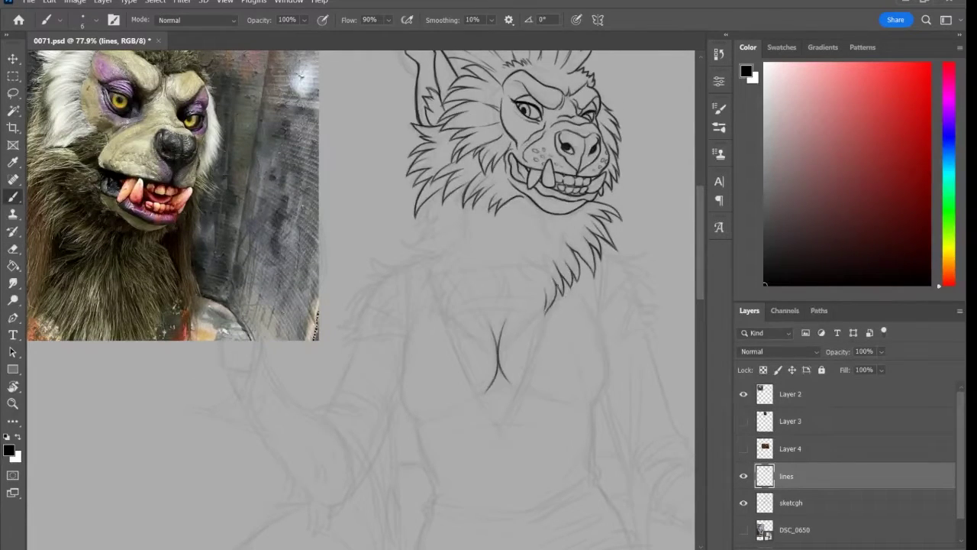
Ink the dress strap and the side contour of the bust beside the neck fur
drag(608, 257, 600, 335)
key(e)
key(b)
drag(607, 255, 598, 322)
Ink the jagged fur tufts and cut-out edges on the shoulder beside the inked bust contour
mouse_move(603, 302)
mouse_down()
mouse_move(631, 283)
mouse_move(640, 336)
mouse_move(595, 404)
mouse_move(488, 466)
mouse_move(397, 473)
mouse_up()
key(r)
mouse_move(480, 270)
mouse_down()
mouse_move(463, 293)
mouse_move(470, 313)
mouse_up()
mouse_move(455, 296)
mouse_down()
mouse_move(470, 314)
mouse_move(457, 315)
mouse_up()
mouse_move(425, 298)
mouse_down()
mouse_move(448, 331)
mouse_move(440, 340)
mouse_up()
mouse_move(446, 330)
mouse_down()
mouse_move(426, 354)
mouse_move(302, 175)
mouse_up()
key(r)
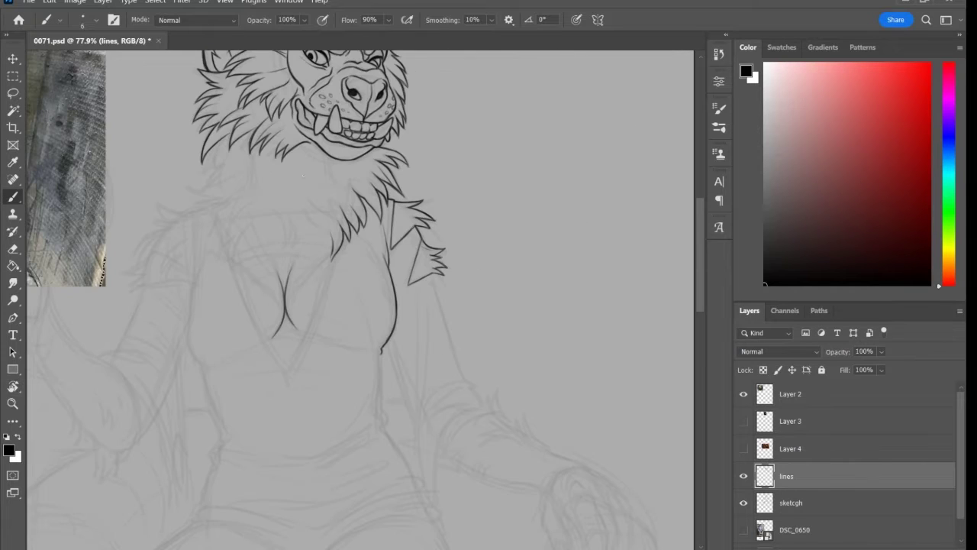
Ink the dress's plunging V neckline, bust fold and waist contour, with fur strands overlapping the neckline
drag(336, 255, 293, 372)
mouse_move(311, 334)
mouse_down()
mouse_move(354, 345)
mouse_move(385, 425)
mouse_up()
scroll(384, 425, down, 2)
mouse_move(241, 193)
mouse_down()
mouse_move(231, 232)
mouse_move(239, 229)
mouse_up()
drag(255, 197, 247, 230)
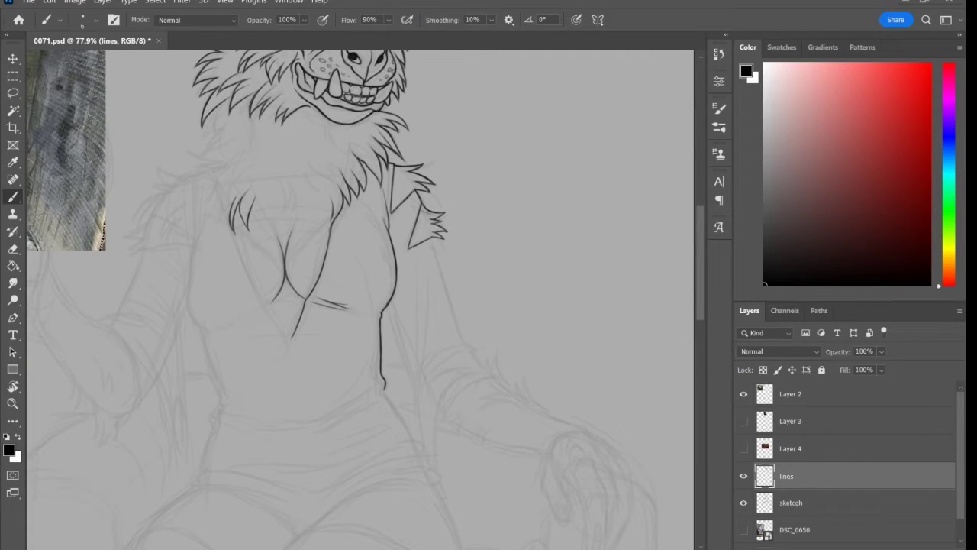
drag(218, 170, 292, 340)
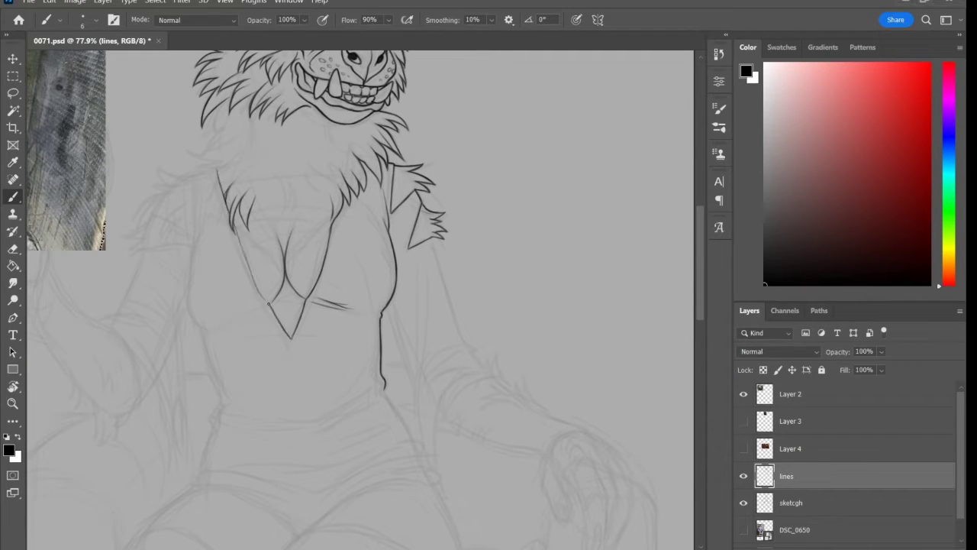
drag(234, 226, 273, 310)
Ink the neck fur on the ear side and the chest fur hanging over the neckline
scroll(273, 310, up, 5)
key(r)
drag(202, 324, 395, 340)
click(204, 19)
key(b)
drag(483, 307, 469, 336)
drag(462, 334, 453, 363)
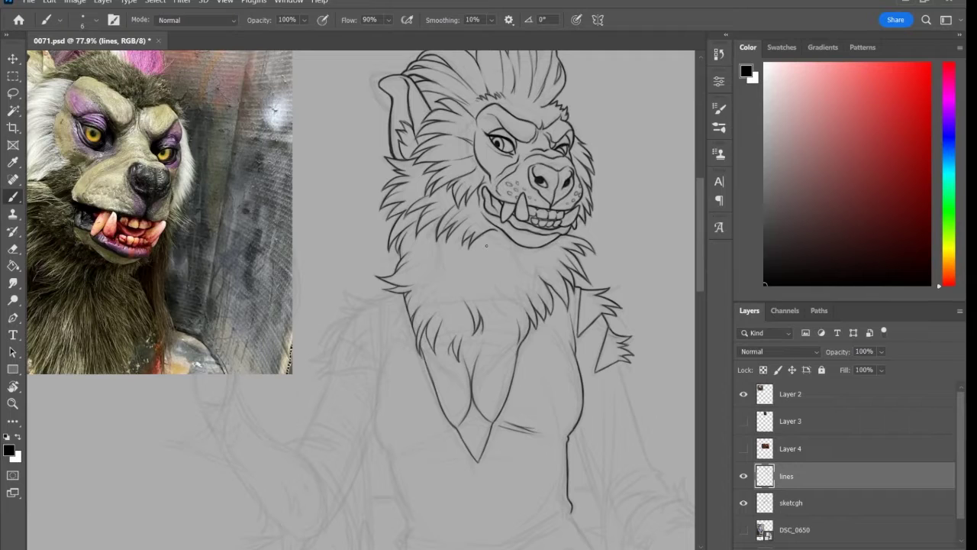
Fill in the central chest fur strands and add short fur marks under the chin
drag(522, 306, 501, 327)
drag(530, 289, 513, 317)
drag(511, 316, 500, 337)
drag(509, 240, 511, 256)
drag(519, 246, 530, 281)
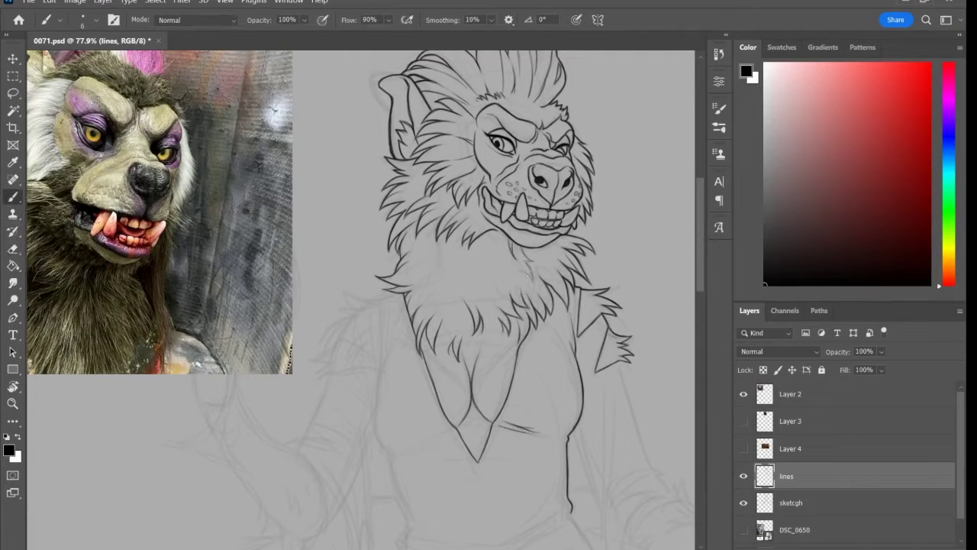
Ink the bust contour and underbust fold on the raised-arm side, with the shoulder cut-out edge and its lower fur tufts
scroll(527, 275, down, 3)
drag(388, 220, 393, 319)
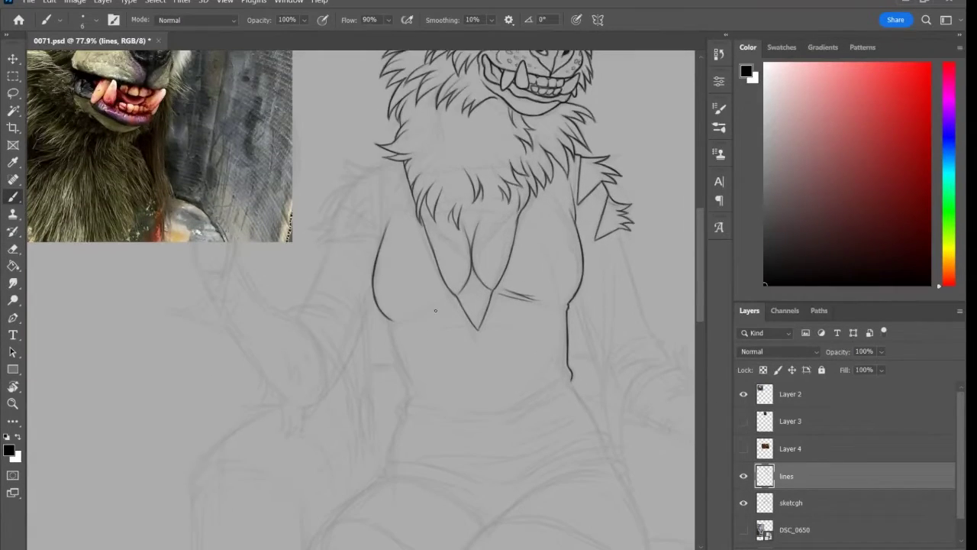
scroll(436, 310, up, 2)
drag(379, 269, 378, 327)
drag(371, 316, 350, 328)
drag(380, 307, 358, 330)
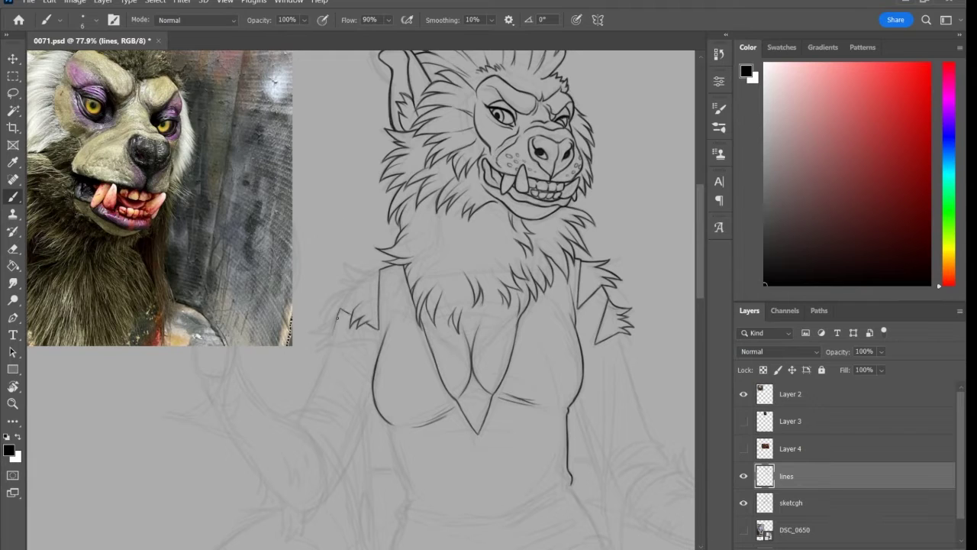
Finish the shoulder fur tufts on the raised-arm side and ink the waist contour below the bust
drag(353, 273, 373, 339)
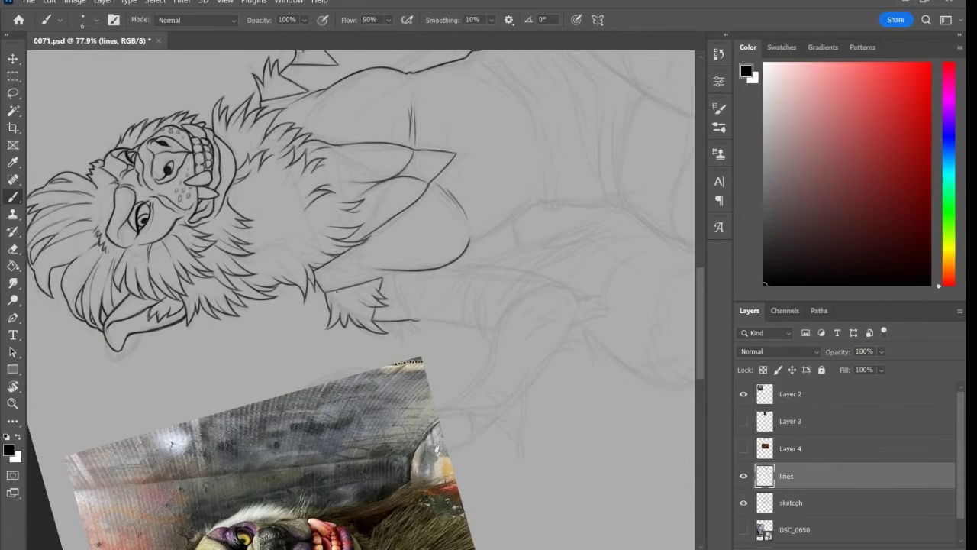
key(r)
drag(469, 201, 488, 368)
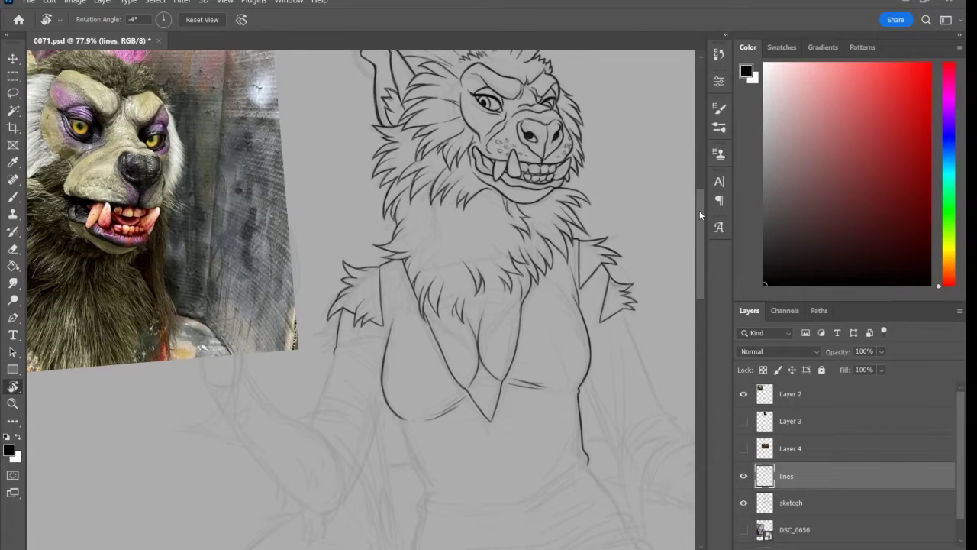
scroll(551, 282, up, 3)
key(b)
scroll(360, 300, down, 6)
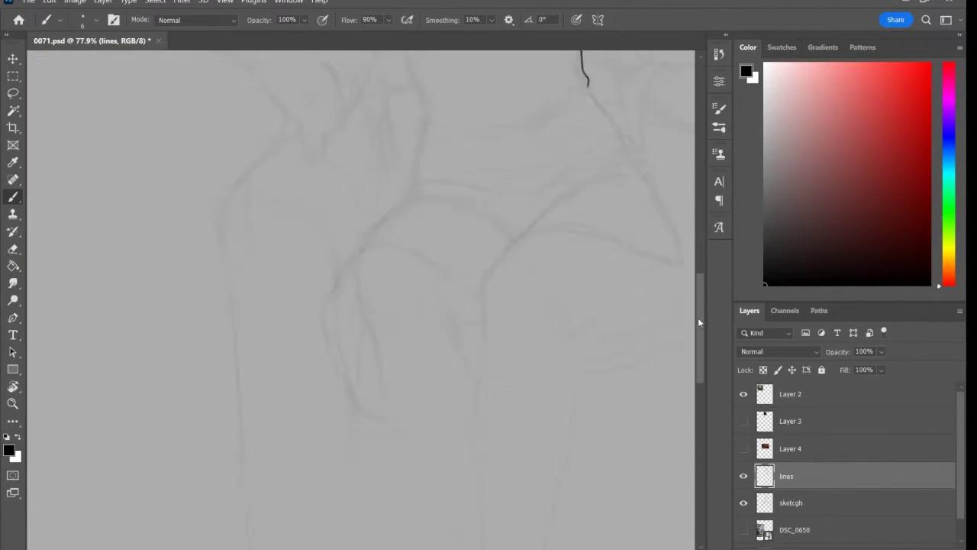
scroll(361, 301, up, 2)
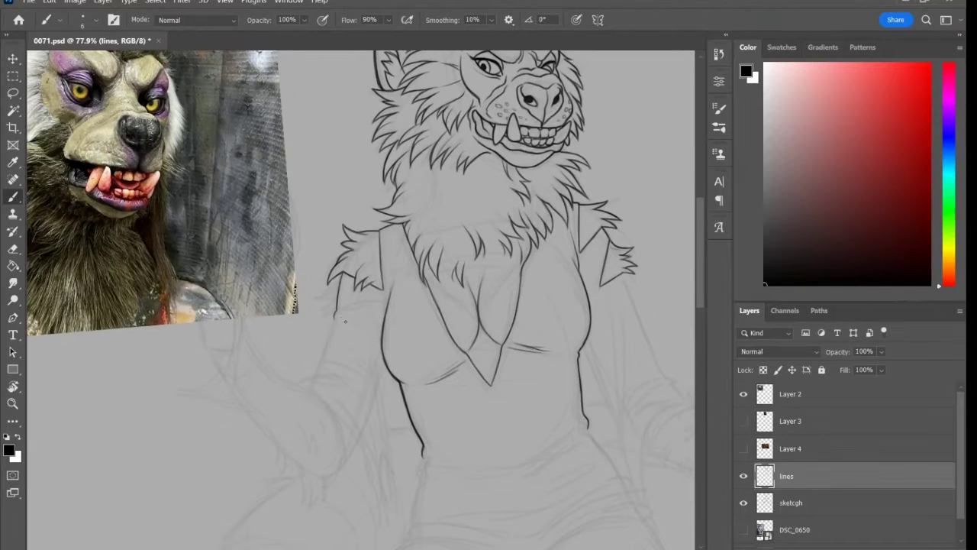
Ink the raised arm's hanging sleeve with its torn, jagged end and the upper edge of the forearm
drag(363, 313, 508, 190)
drag(525, 329, 532, 395)
drag(478, 284, 532, 399)
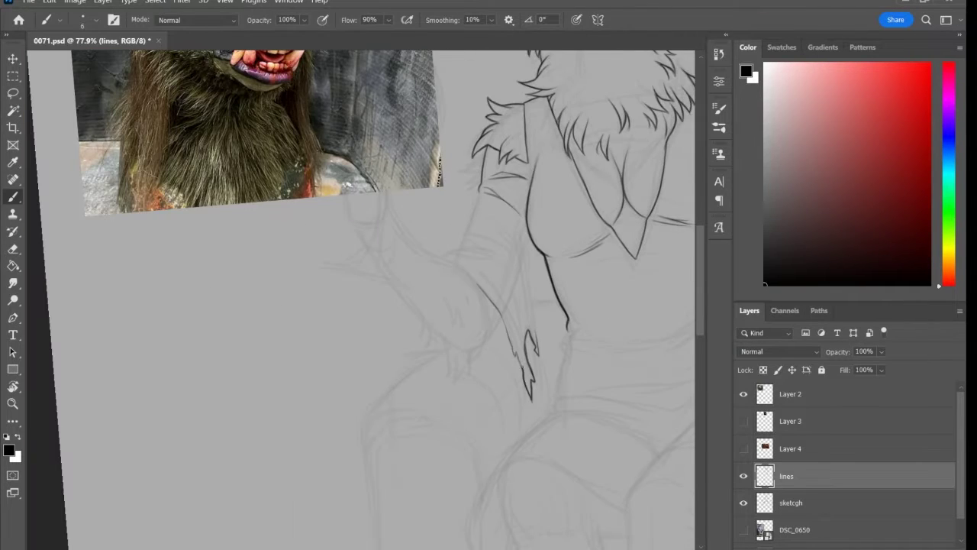
drag(496, 309, 521, 367)
mouse_move(391, 213)
mouse_down()
mouse_move(458, 260)
mouse_move(516, 334)
mouse_up()
drag(527, 229, 537, 352)
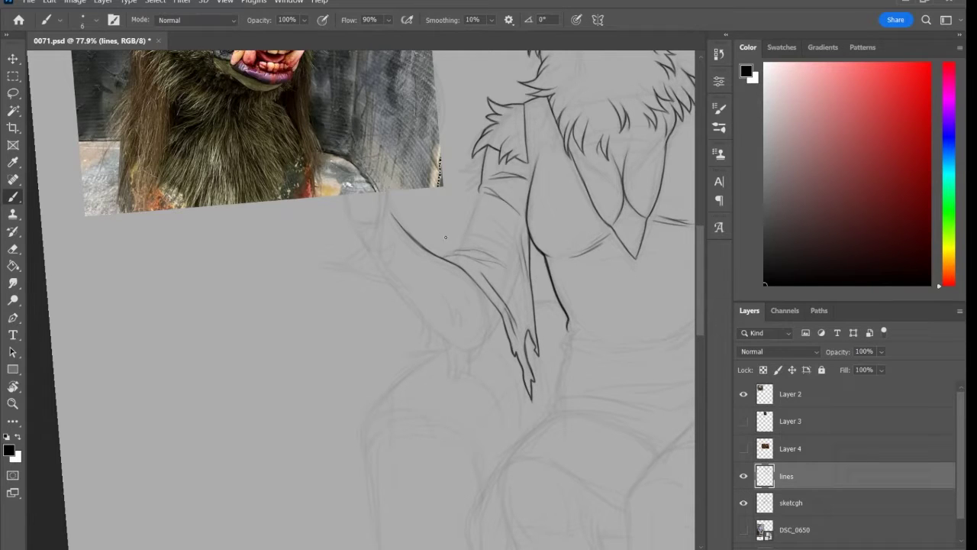
Ink the raised arm's outer sleeve edge and cloth folds, plus the short chair line between sleeve and waist
mouse_move(443, 255)
mouse_down()
mouse_move(507, 269)
mouse_move(498, 263)
mouse_up()
drag(484, 237, 511, 253)
drag(481, 185, 459, 249)
drag(479, 190, 469, 226)
drag(470, 276, 497, 320)
drag(536, 301, 557, 300)
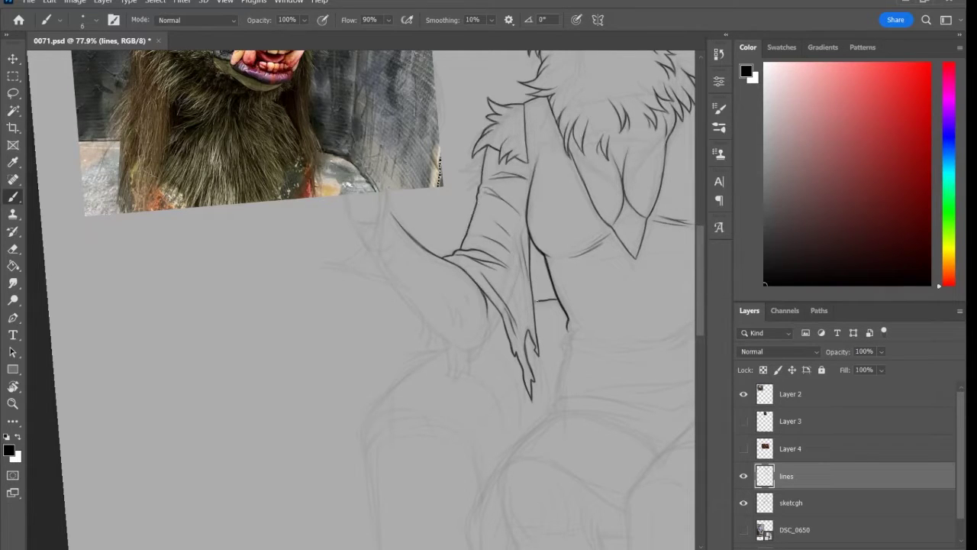
Thicken the raised arm's sleeve contours and the outer outline of its shoulder fur
drag(532, 237, 558, 301)
mouse_move(558, 301)
mouse_down()
mouse_move(446, 301)
mouse_move(460, 301)
mouse_up()
drag(381, 200, 354, 255)
drag(386, 142, 374, 157)
drag(391, 98, 379, 144)
drag(389, 99, 403, 113)
drag(443, 87, 429, 94)
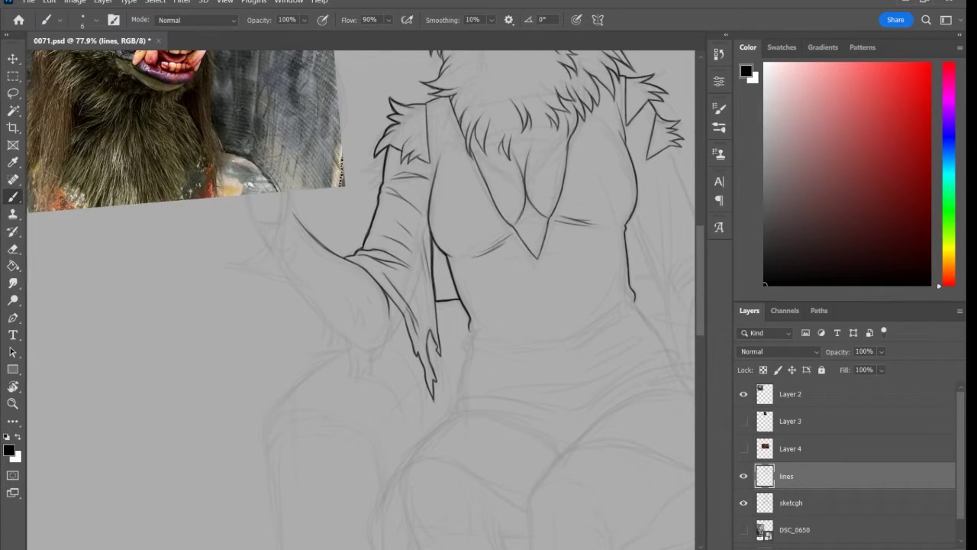
Ink the raised forearm's lower contour and the fur tufts around its elbow
drag(404, 320, 375, 359)
drag(252, 215, 298, 290)
drag(347, 298, 366, 327)
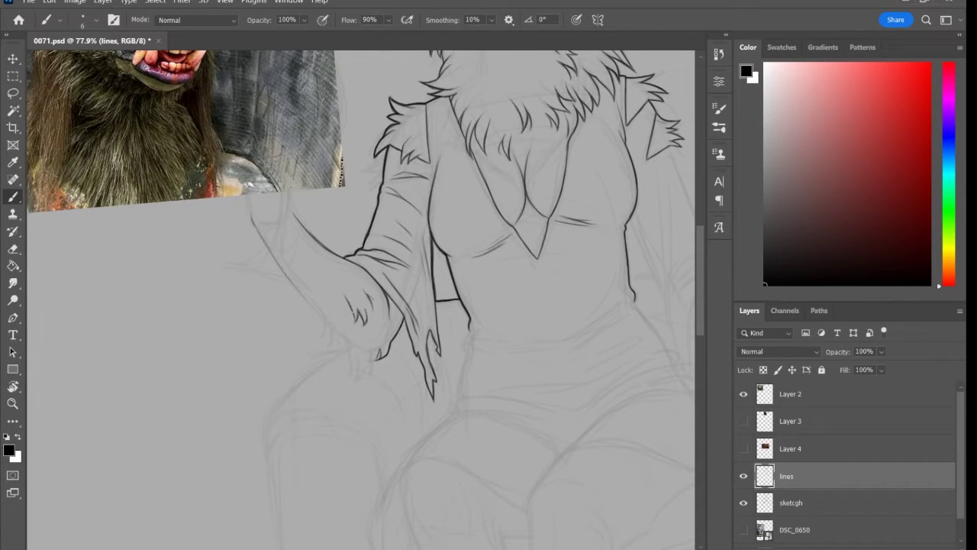
drag(256, 227, 326, 332)
drag(324, 325, 342, 356)
drag(336, 358, 377, 356)
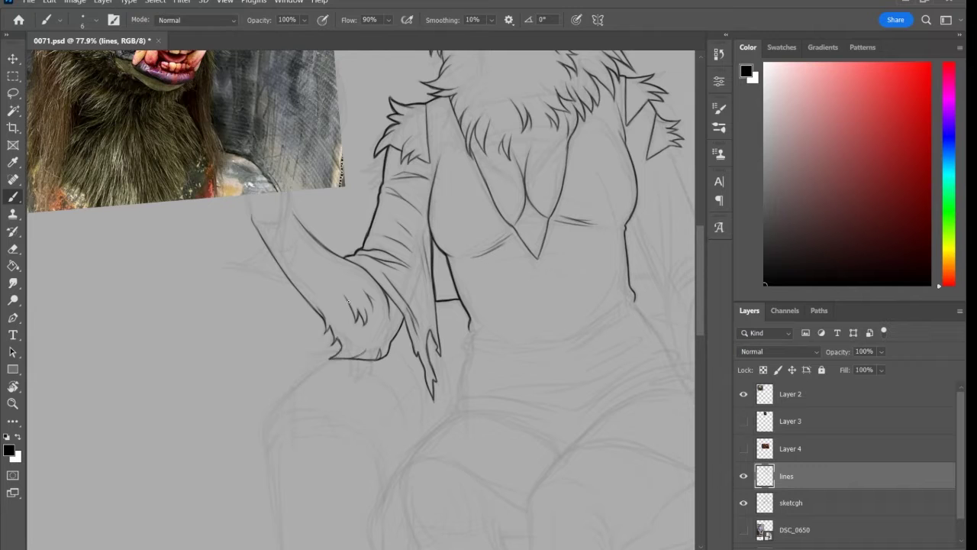
Show the DSC_0650 pose photo and ink the raised hand's wrist, palm and clawed fingers over the sketch
scroll(701, 220, up, 5)
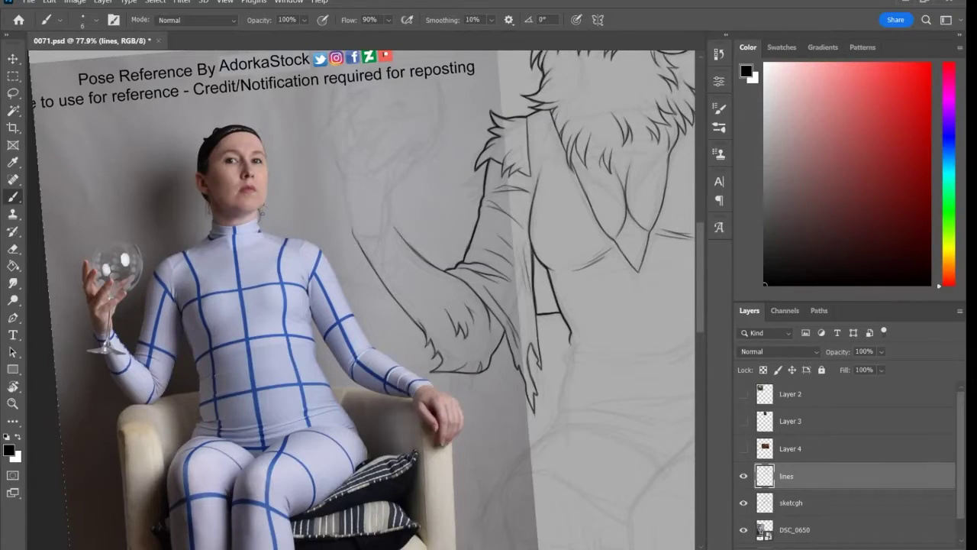
scroll(359, 298, up, 3)
drag(326, 220, 352, 320)
click(743, 448)
click(744, 448)
mouse_move(358, 187)
mouse_down()
mouse_move(326, 220)
mouse_move(343, 218)
mouse_move(365, 185)
mouse_move(347, 243)
mouse_move(405, 195)
mouse_move(365, 260)
mouse_up()
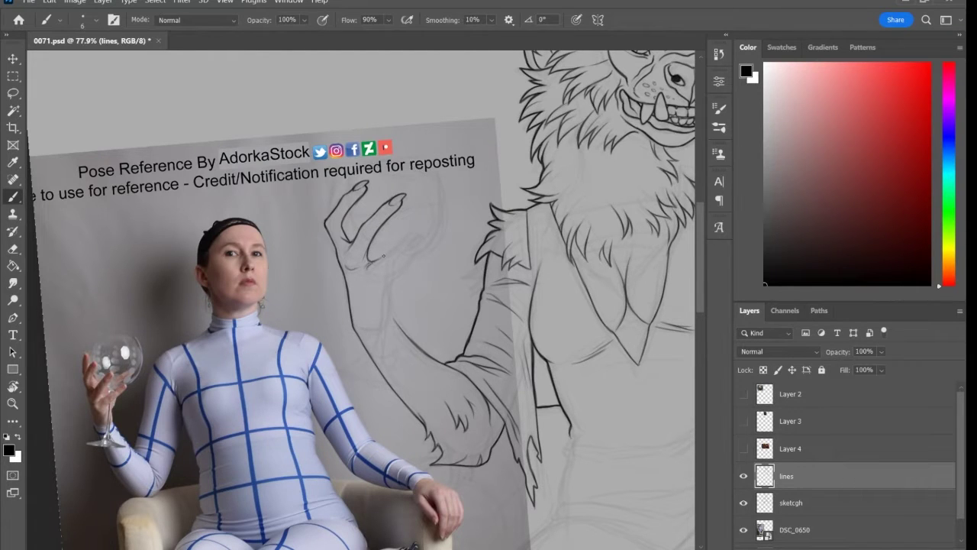
mouse_move(410, 238)
mouse_down()
mouse_move(386, 272)
mouse_move(382, 310)
mouse_move(386, 328)
mouse_move(411, 340)
mouse_up()
Shift the pose reference photo upward and ink the raised hand's rear finger and remaining palm lines
scroll(405, 321, up, 2)
key(v)
drag(229, 343, 226, 271)
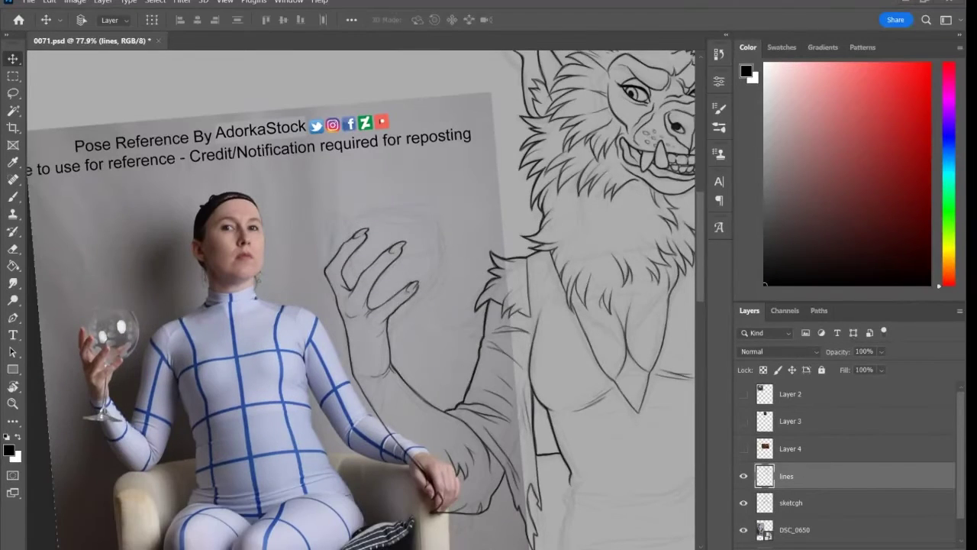
key(b)
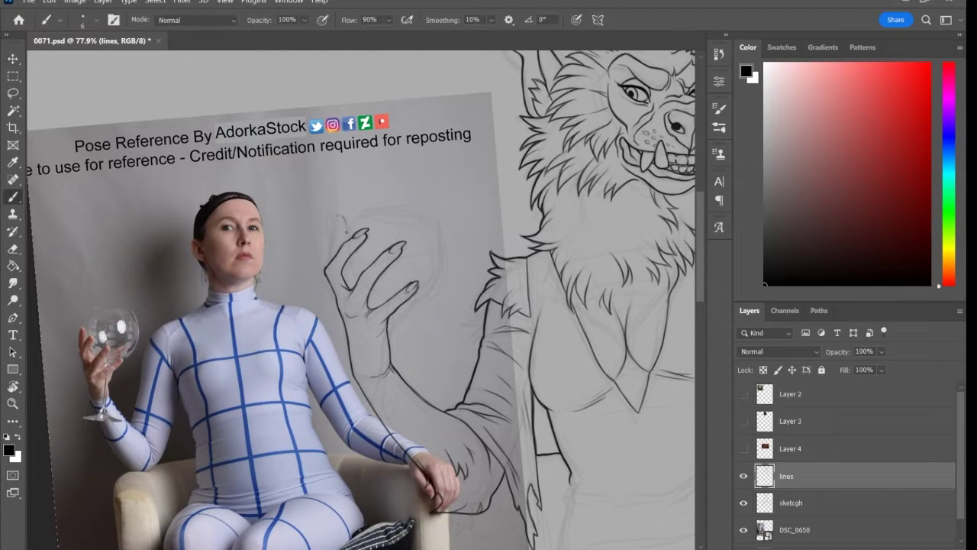
mouse_move(347, 229)
mouse_down()
mouse_move(337, 217)
mouse_move(326, 264)
mouse_up()
drag(336, 211, 332, 234)
drag(373, 291, 404, 340)
Draw the wine glass bowl and rim on a new layer with a tilted symmetry axis, clean up the finger overlaps, and merge it into the lines layer
key(ctrl+shift+alt+n)
mouse_move(465, 50)
mouse_down()
mouse_move(359, 381)
mouse_move(290, 549)
mouse_up()
drag(347, 230, 451, 282)
mouse_move(359, 202)
mouse_down()
mouse_move(454, 234)
mouse_move(359, 202)
mouse_up()
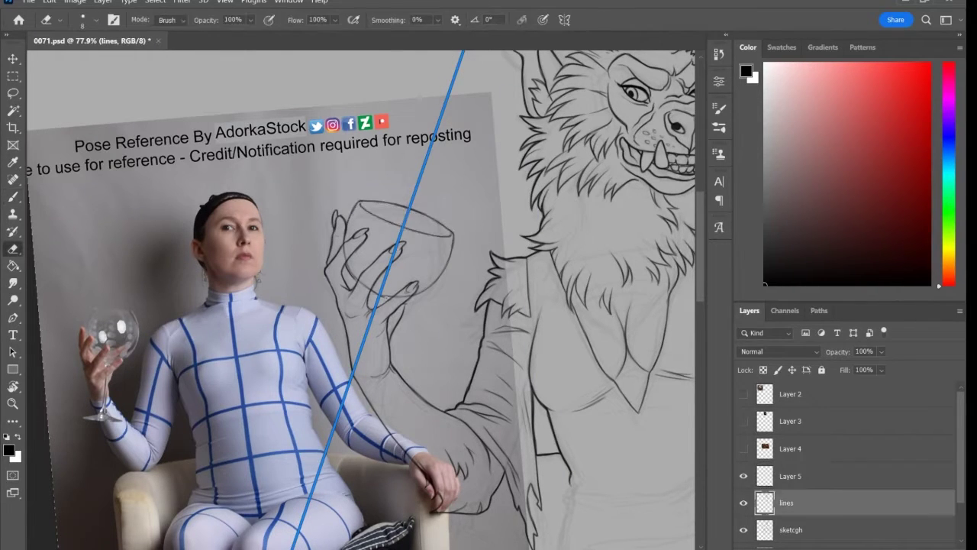
key(b)
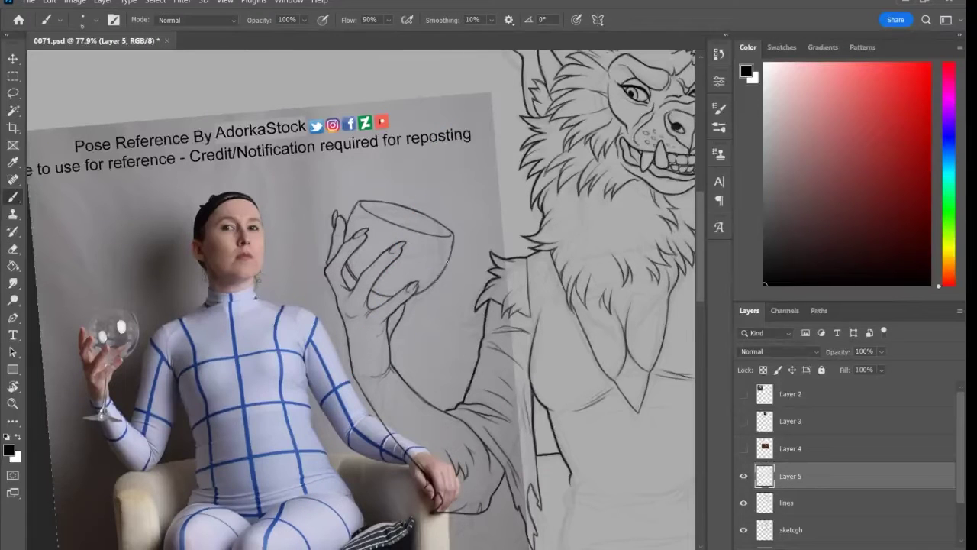
key(ctrl+e)
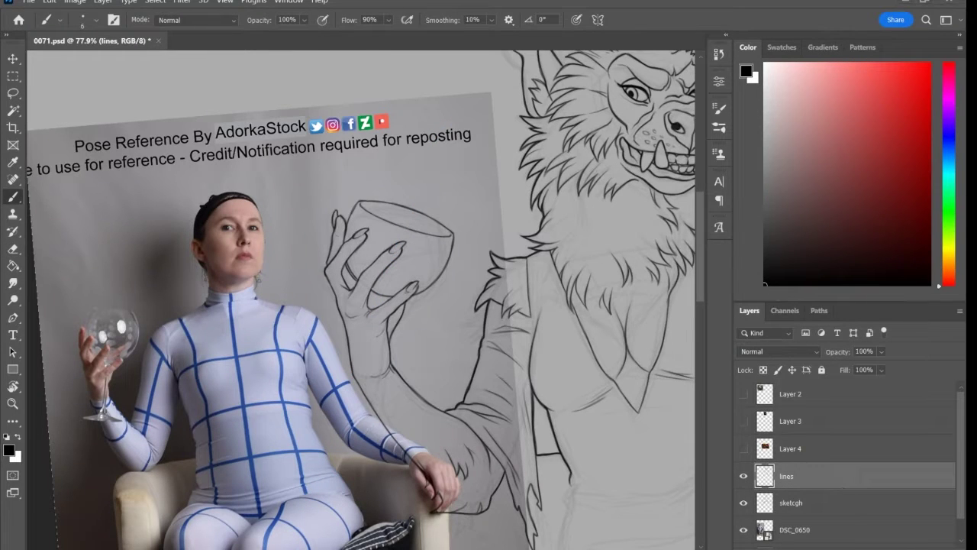
Add fur tufts at the raised wrist and thicken the outer outlines of the hand and glass
drag(406, 303, 390, 366)
drag(324, 270, 336, 323)
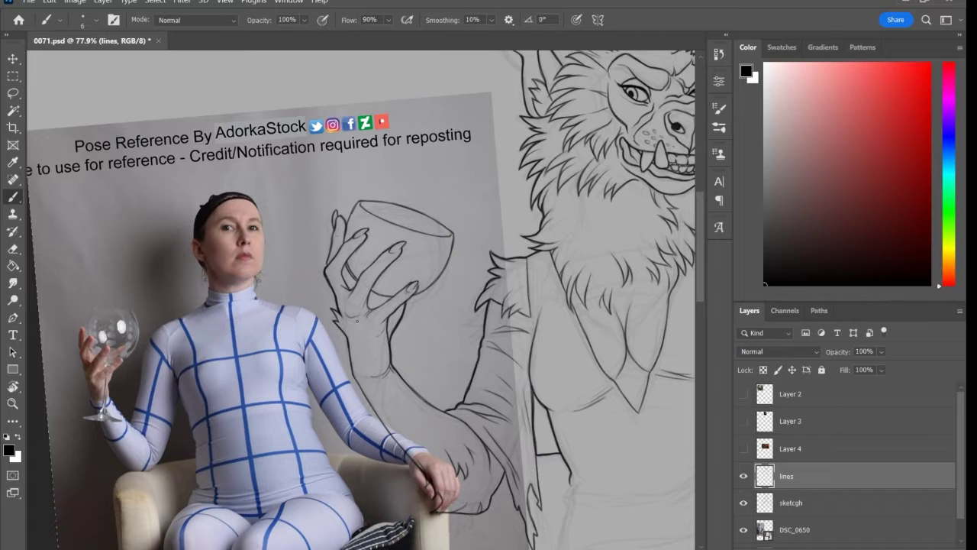
drag(331, 220, 345, 210)
drag(453, 240, 412, 297)
drag(357, 203, 452, 234)
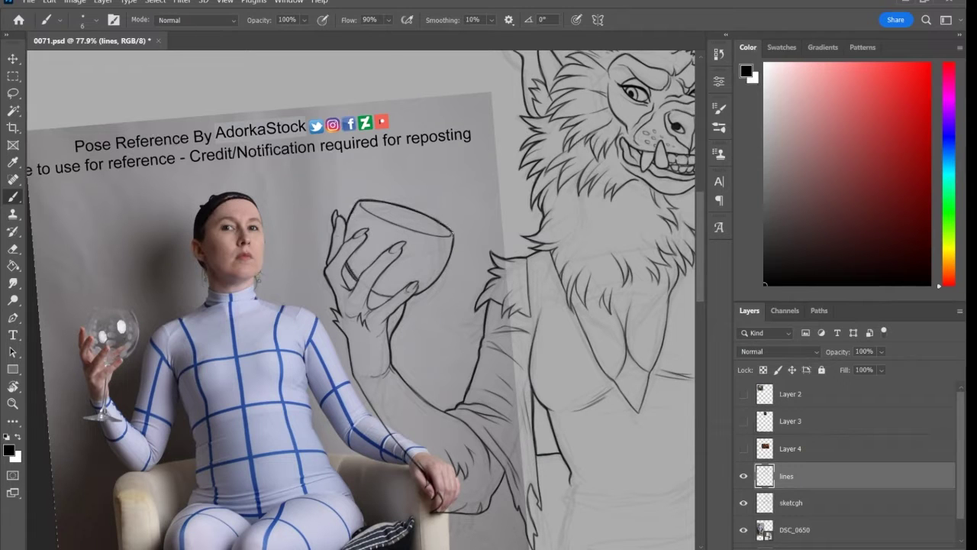
Hide the pose photo and ink the armrest edge below the raised elbow, plus the hip contour below the waist
click(744, 529)
scroll(692, 321, down, 3)
key(z)
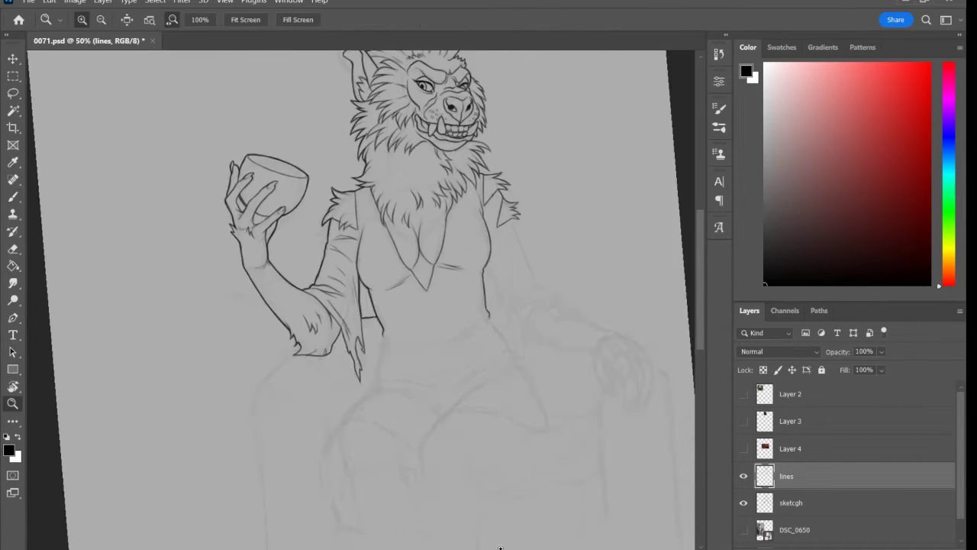
scroll(691, 321, up, 3)
click(267, 397)
key(b)
drag(299, 403, 205, 504)
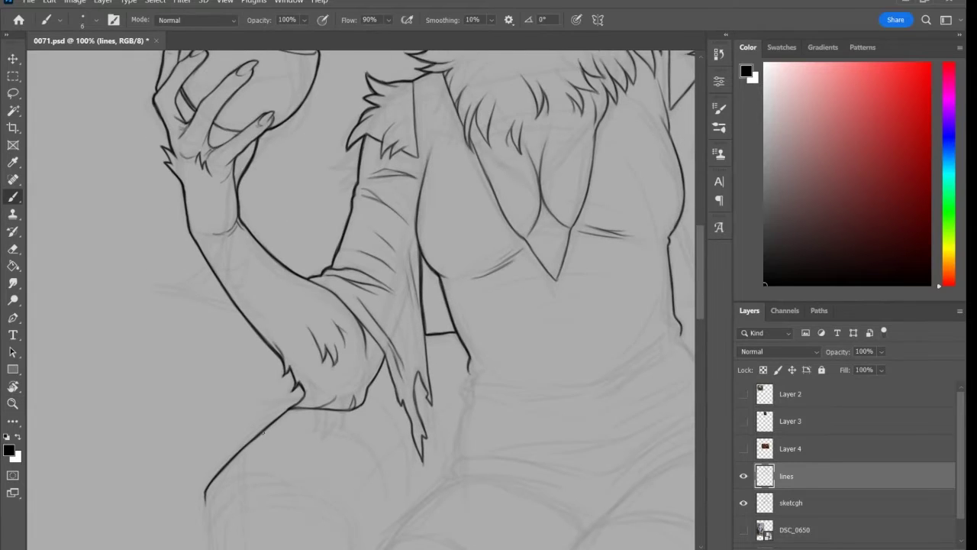
mouse_move(469, 371)
mouse_down()
mouse_move(443, 481)
mouse_move(548, 459)
mouse_up()
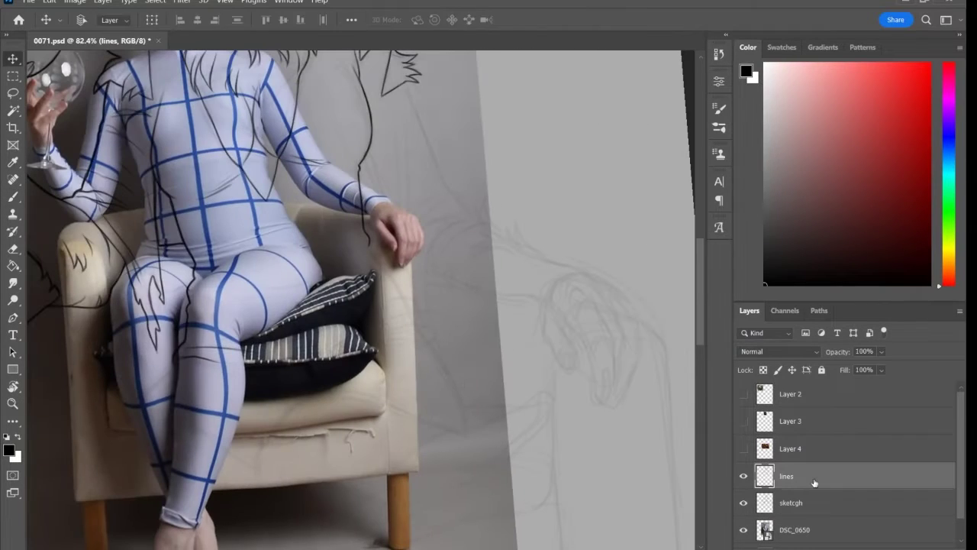
Ink the resting forearm's lower edge and the back of its hand with the first finger lines, using the pose photo as reference
key(b)
drag(496, 292, 540, 297)
drag(590, 272, 635, 301)
key(e)
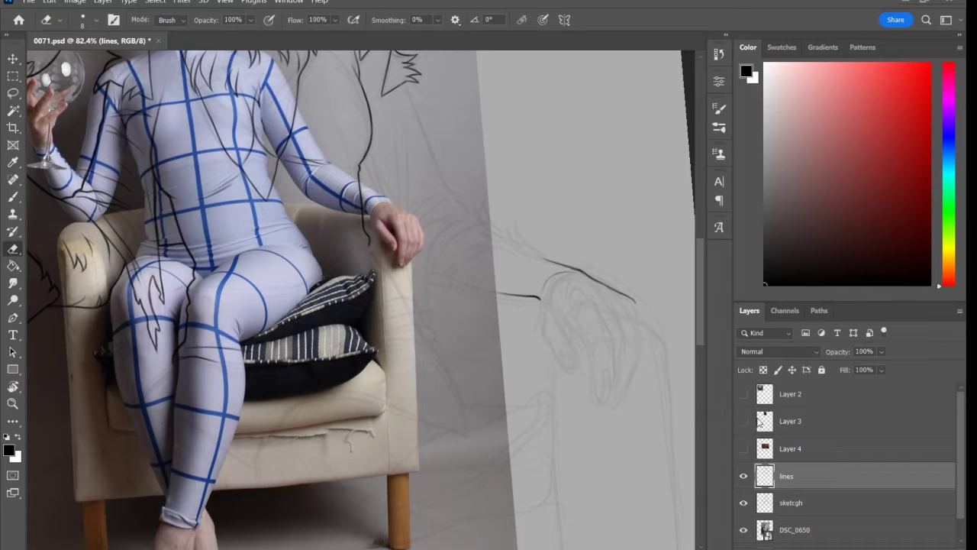
key(b)
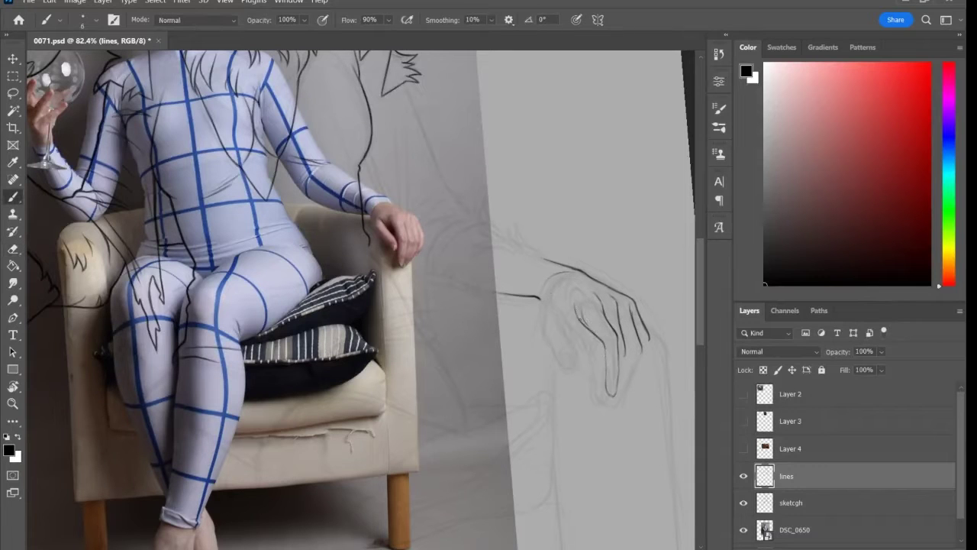
Ink the resting hand's thumb and the clawed fingertips hanging over the armrest
drag(541, 298, 588, 356)
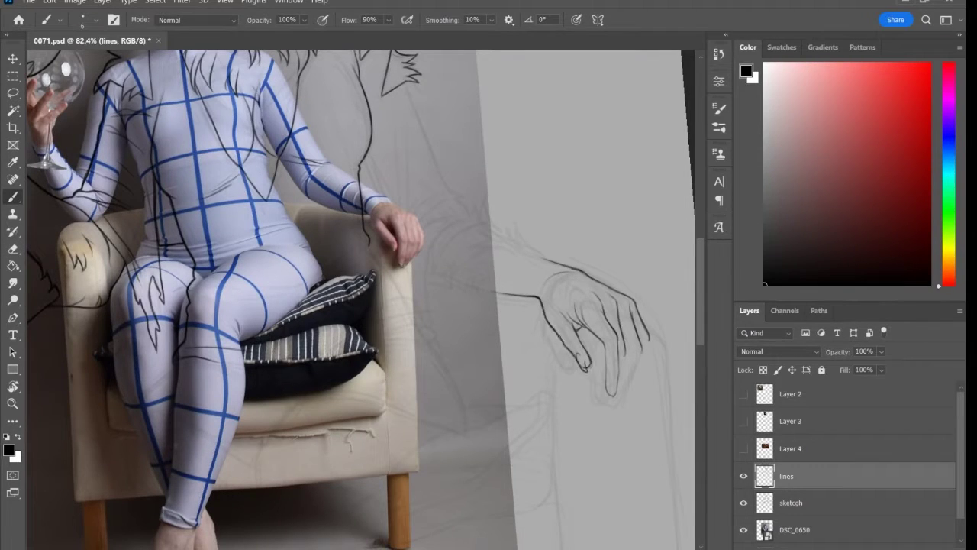
drag(551, 321, 607, 394)
drag(614, 340, 616, 404)
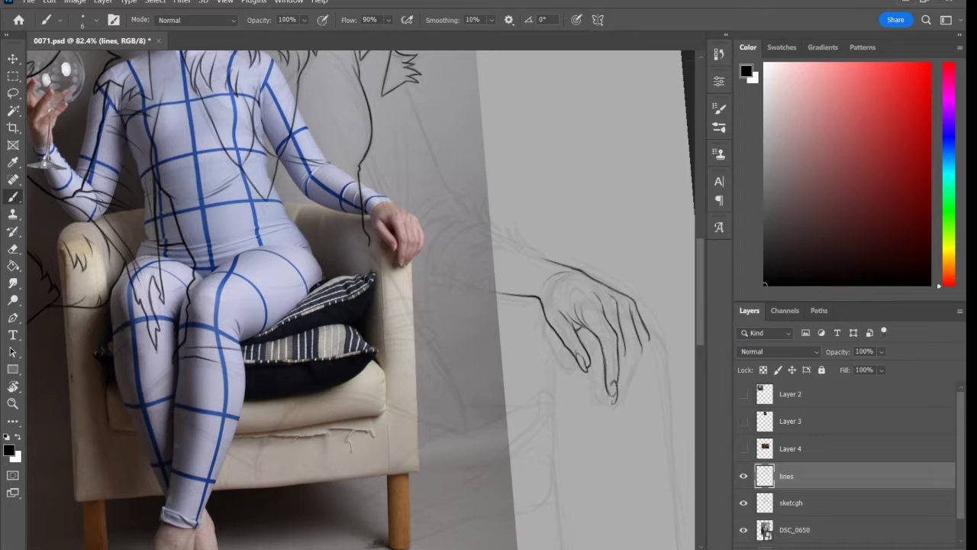
drag(621, 327, 625, 394)
mouse_move(640, 348)
mouse_down()
mouse_move(627, 400)
mouse_move(649, 374)
mouse_up()
Hide the pose photo and ink the resting arm's outer sleeve edge, cuff and elbow folds
click(743, 529)
drag(435, 263, 467, 215)
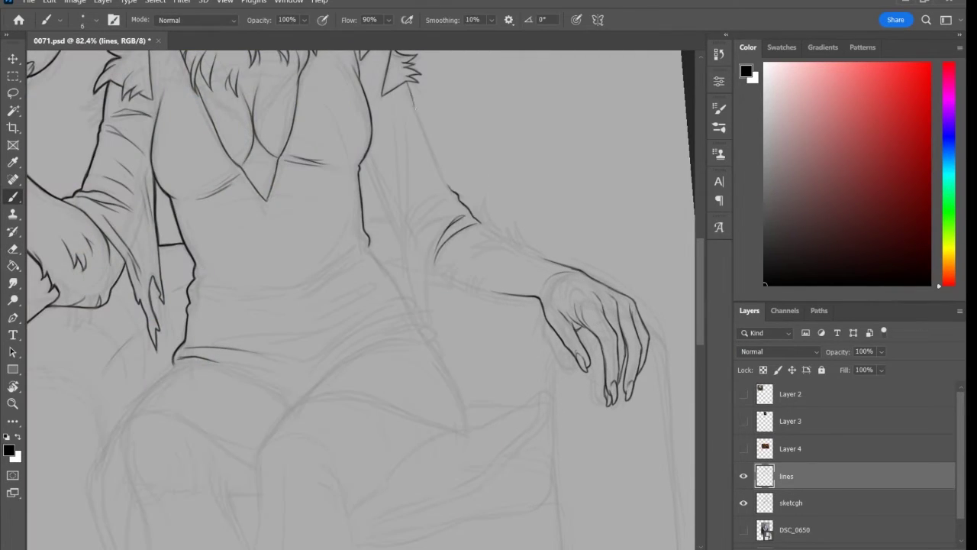
mouse_move(409, 84)
mouse_down()
mouse_move(456, 191)
mouse_move(448, 191)
mouse_up()
drag(415, 230, 451, 200)
Ink fur tufts along the resting forearm's outer edge, inside the forearm and beneath the sleeve cuff
key(e)
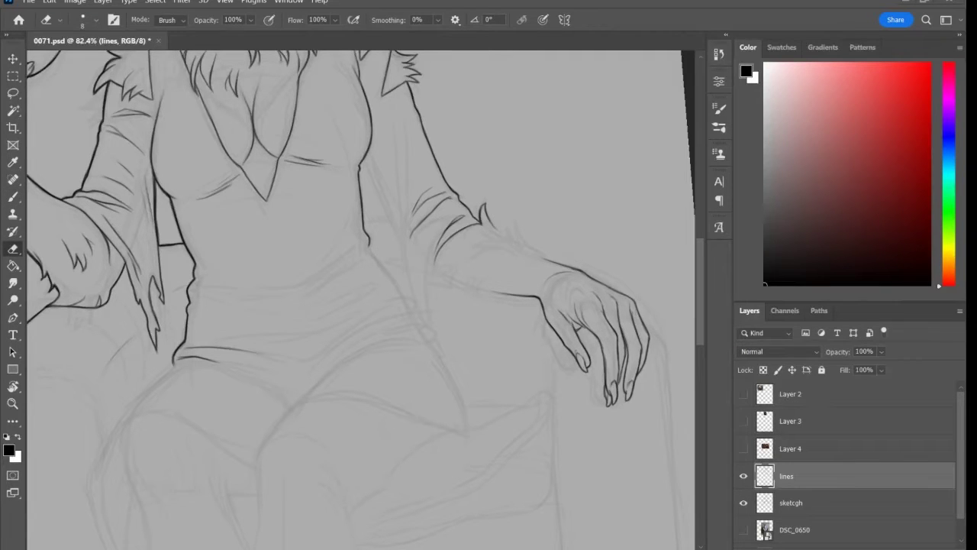
key(b)
drag(509, 239, 524, 241)
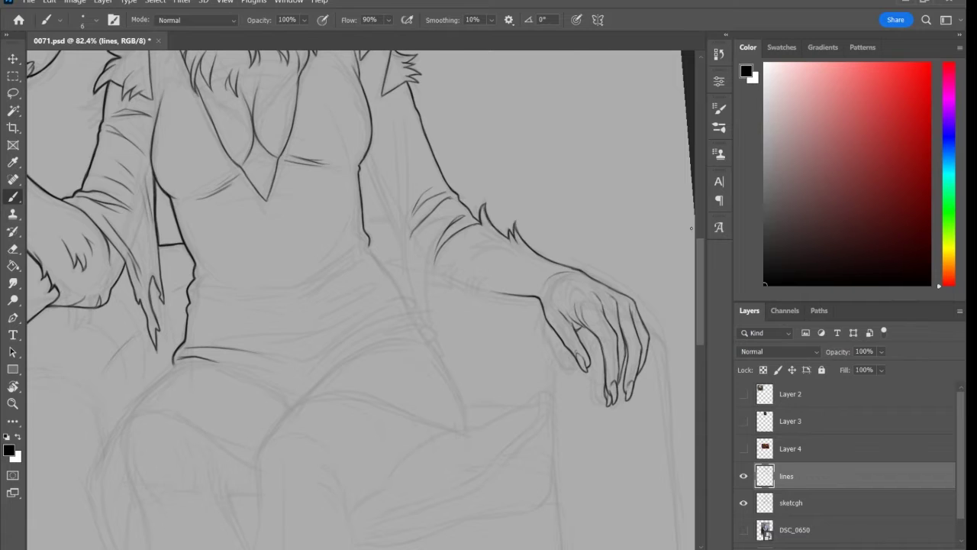
key(r)
drag(691, 227, 465, 197)
mouse_move(504, 376)
mouse_down()
mouse_move(511, 298)
mouse_move(598, 206)
mouse_move(608, 120)
mouse_move(639, 88)
mouse_up()
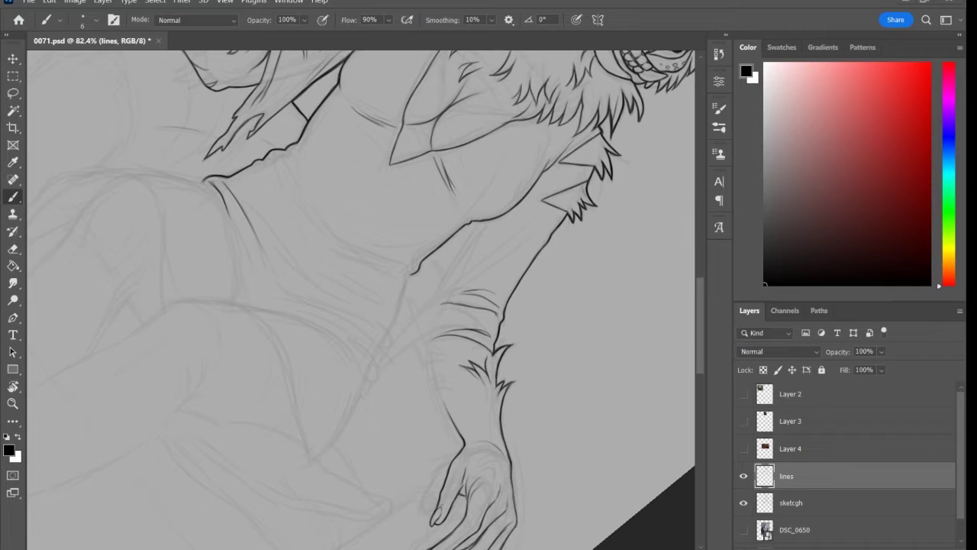
mouse_move(702, 311)
mouse_down()
mouse_move(702, 244)
mouse_move(699, 359)
mouse_move(700, 340)
mouse_up()
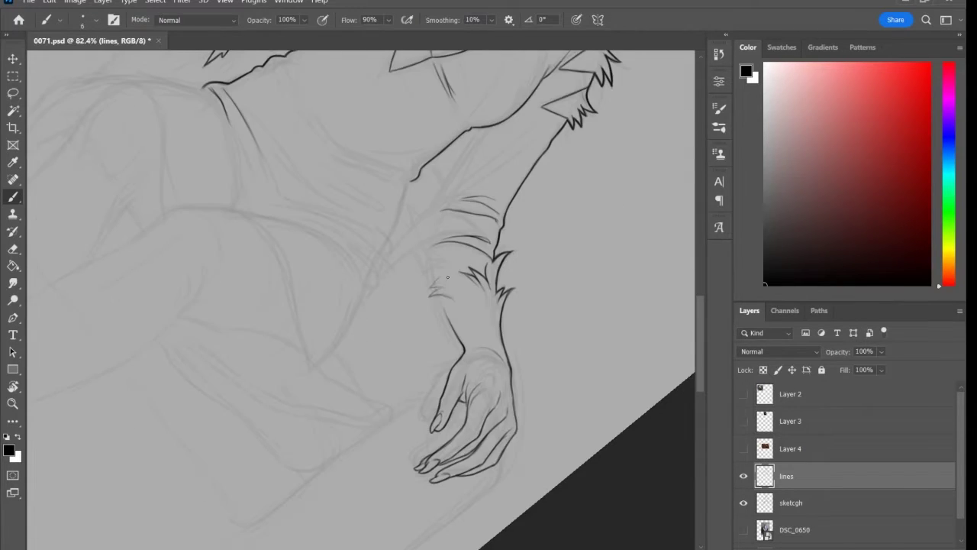
drag(448, 277, 457, 335)
key(Escape)
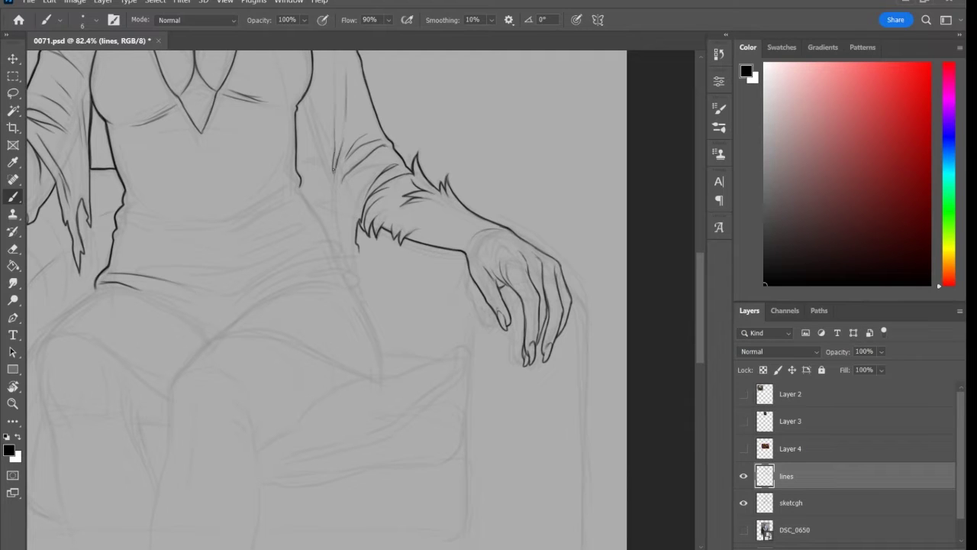
Ink the resting arm's inner sleeve edge and the short chair line between the sleeve and the waist
drag(333, 174, 334, 208)
drag(304, 99, 333, 185)
drag(297, 159, 326, 162)
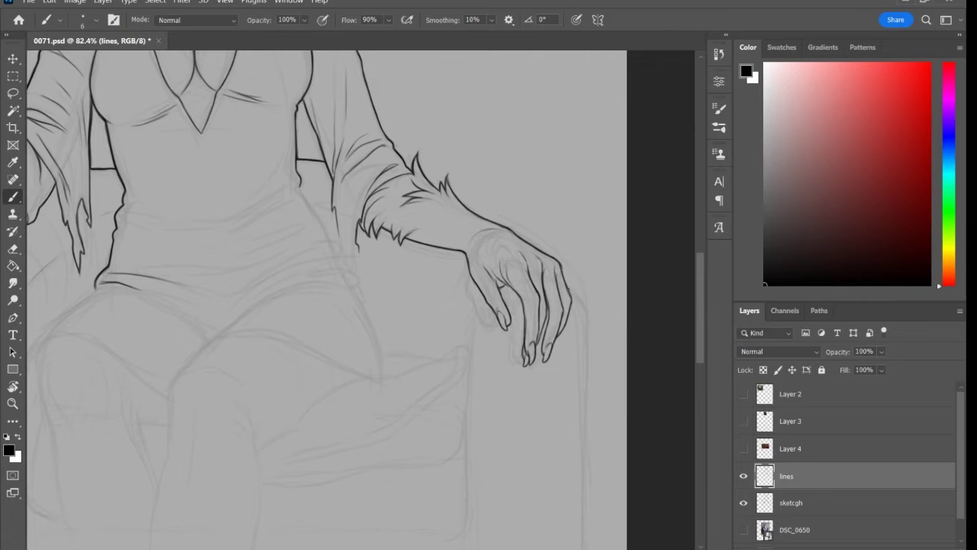
Ink the armrest's outer edge below the resting hand and the pillow's corner, creases and side against the armrest
drag(568, 290, 585, 308)
mouse_move(701, 302)
mouse_down()
mouse_move(703, 235)
mouse_move(700, 296)
mouse_up()
drag(584, 328, 588, 424)
drag(404, 439, 463, 368)
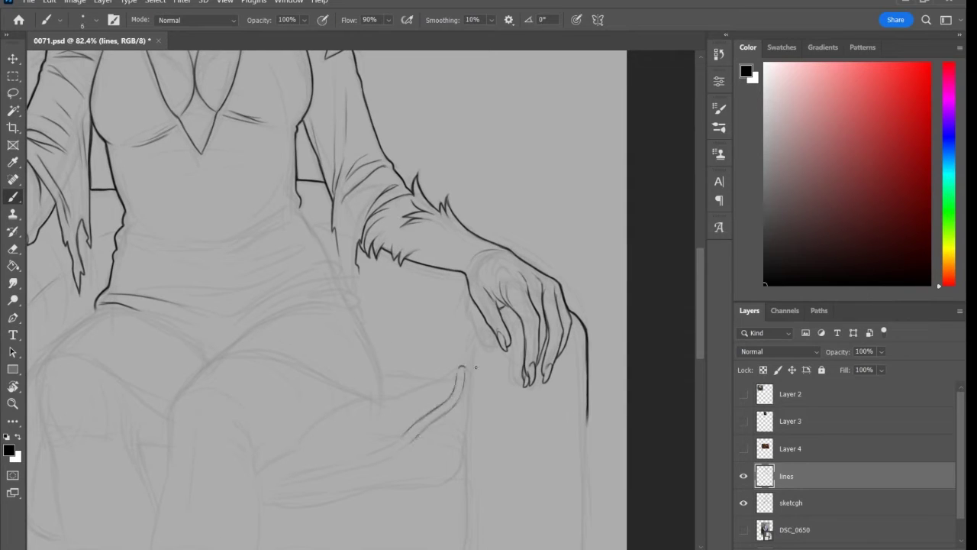
drag(463, 472, 444, 482)
mouse_move(458, 382)
mouse_down()
mouse_move(595, 275)
mouse_move(551, 382)
mouse_up()
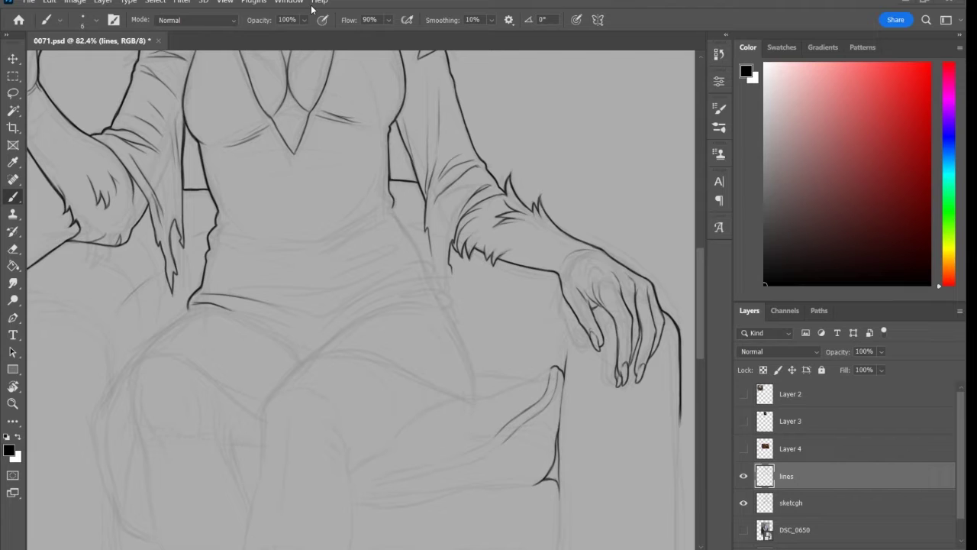
Ink the dress's side from waist to thigh, together with the pillow's upper edge and the hanging sleeve end beside it
drag(391, 201, 435, 274)
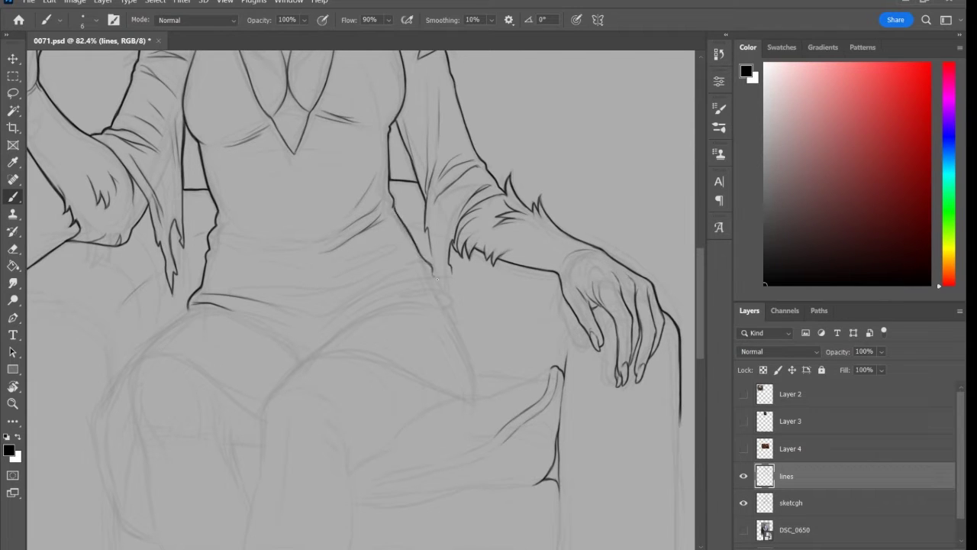
mouse_move(353, 470)
mouse_down()
mouse_move(420, 419)
mouse_move(556, 367)
mouse_up()
drag(457, 326, 478, 391)
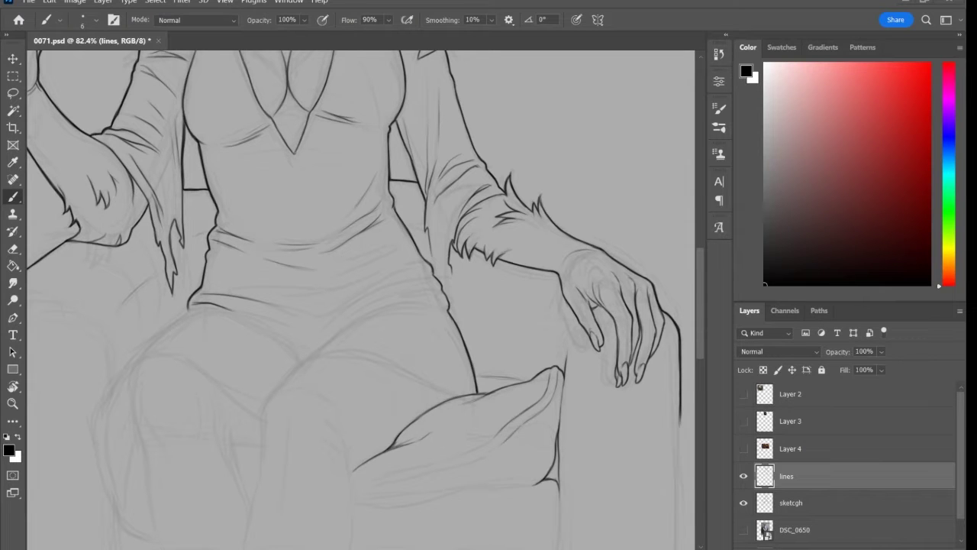
drag(451, 267, 450, 303)
drag(440, 238, 434, 280)
Ink the gathered fabric folds across the dress's waist and hips
drag(435, 279, 351, 328)
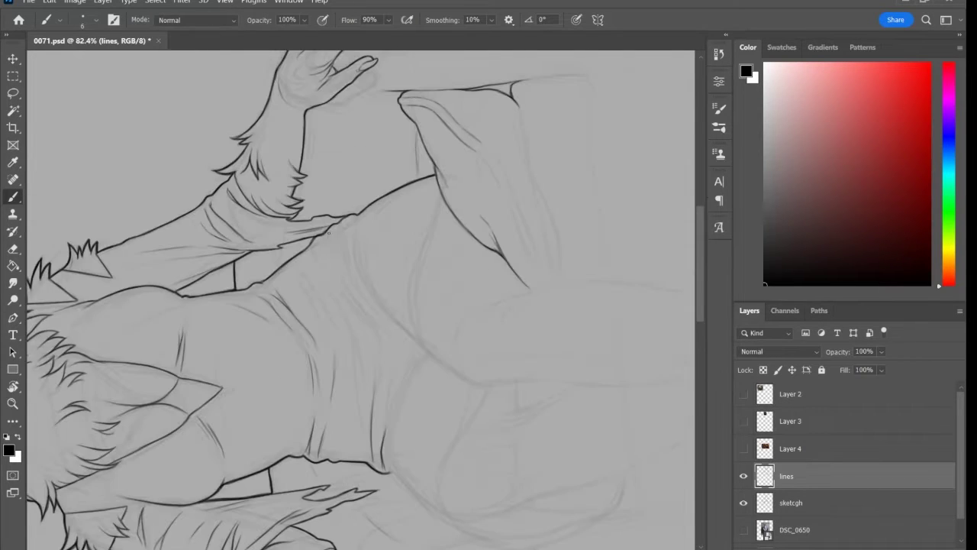
mouse_move(371, 233)
mouse_down()
mouse_move(328, 315)
mouse_move(362, 371)
mouse_up()
drag(353, 344, 345, 341)
drag(418, 355, 387, 472)
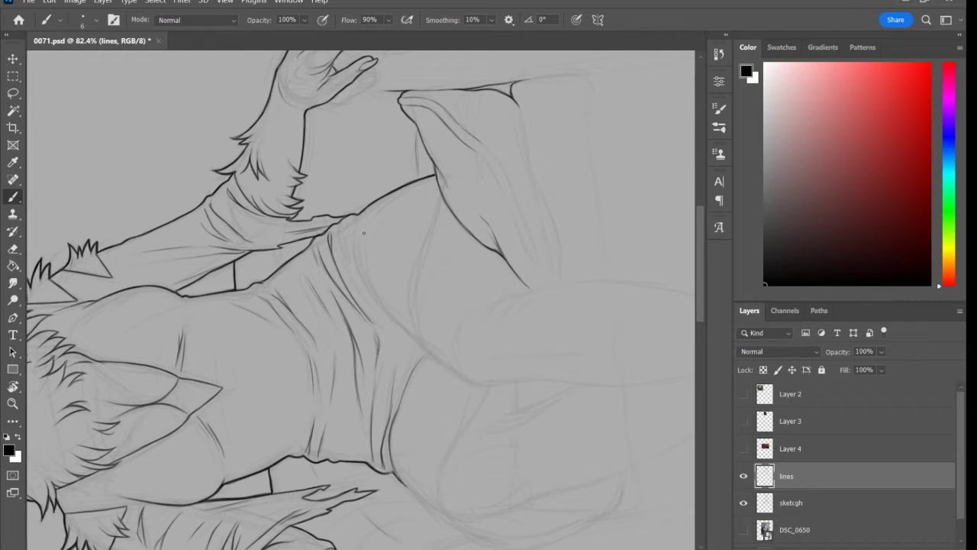
drag(350, 228, 340, 261)
drag(353, 217, 374, 298)
drag(357, 251, 382, 307)
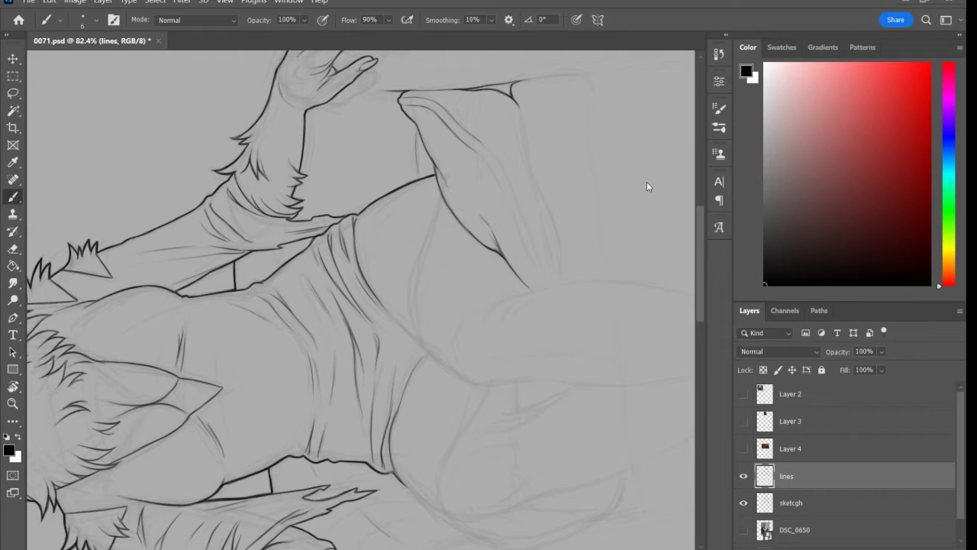
Return the canvas to upright and ink the far thigh's outer edge and the hem over the front knee
scroll(699, 204, down, 4)
key(r)
key(Escape)
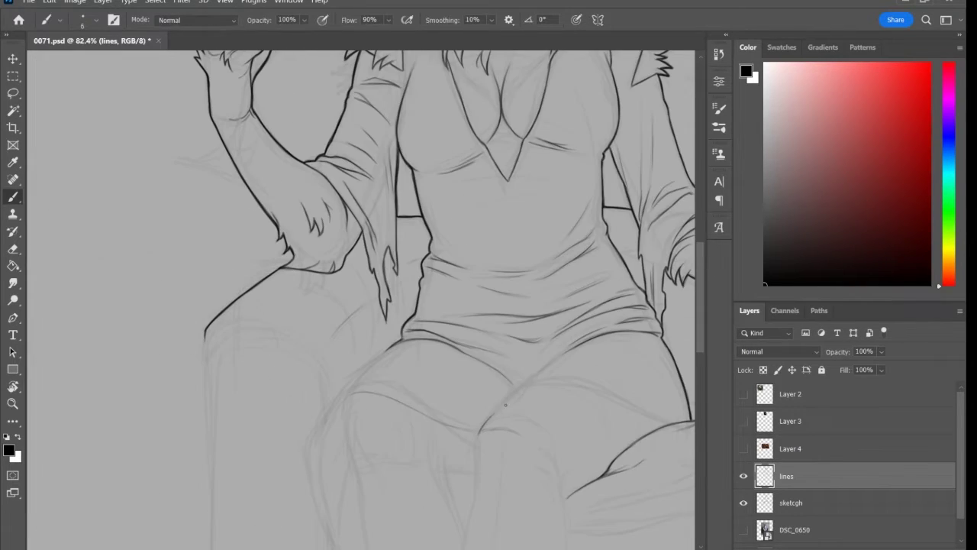
key(e)
key(b)
drag(393, 345, 343, 397)
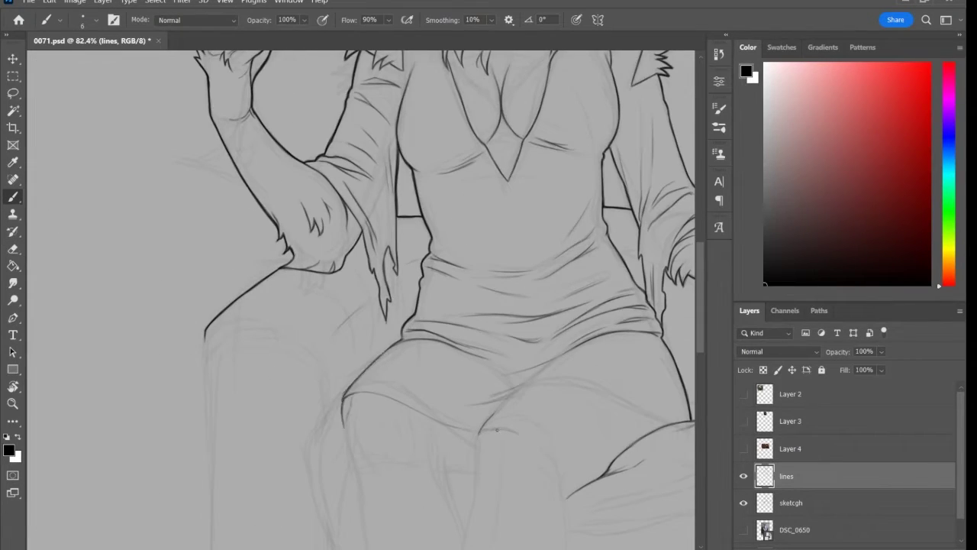
drag(480, 426, 588, 474)
scroll(584, 473, down, 3)
drag(569, 348, 564, 384)
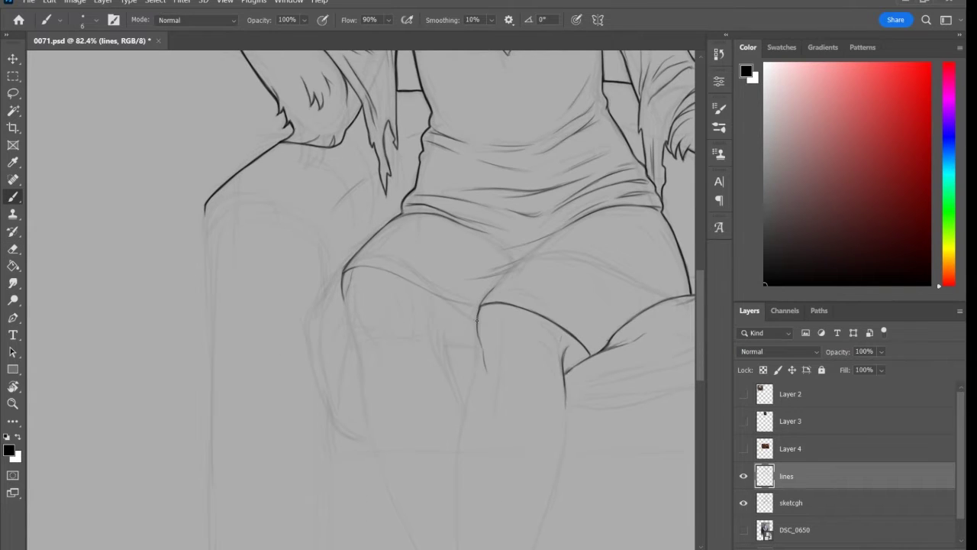
Ink the hem across the rear knee and the edges of the leg beneath it
drag(446, 320, 447, 348)
mouse_move(344, 268)
mouse_down()
mouse_move(403, 274)
mouse_move(479, 306)
mouse_up()
drag(347, 271, 365, 405)
Turn on vertical paint symmetry and ink the armchair's lower corners, feet and the start of its outer sides
click(15, 249)
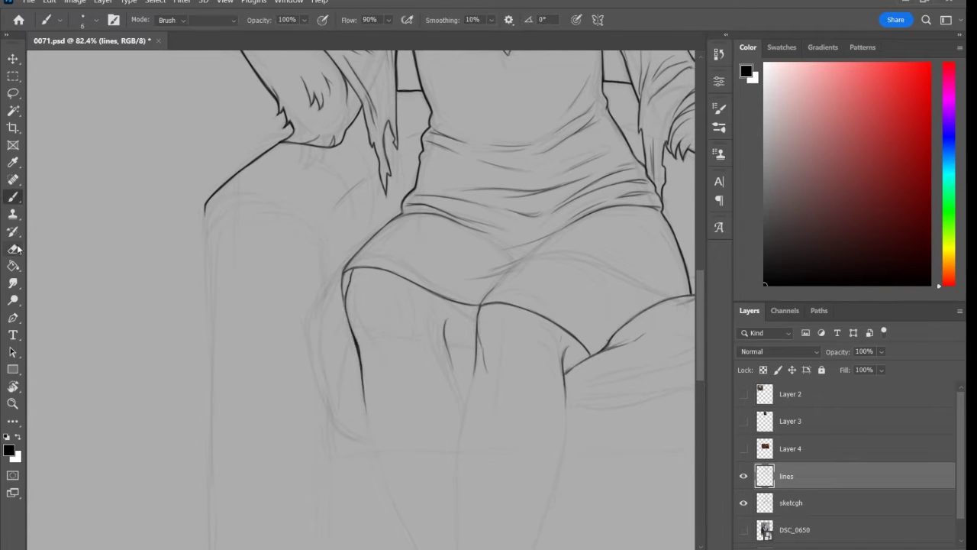
key(z)
mouse_move(359, 305)
mouse_down()
mouse_move(252, 306)
mouse_move(321, 305)
mouse_up()
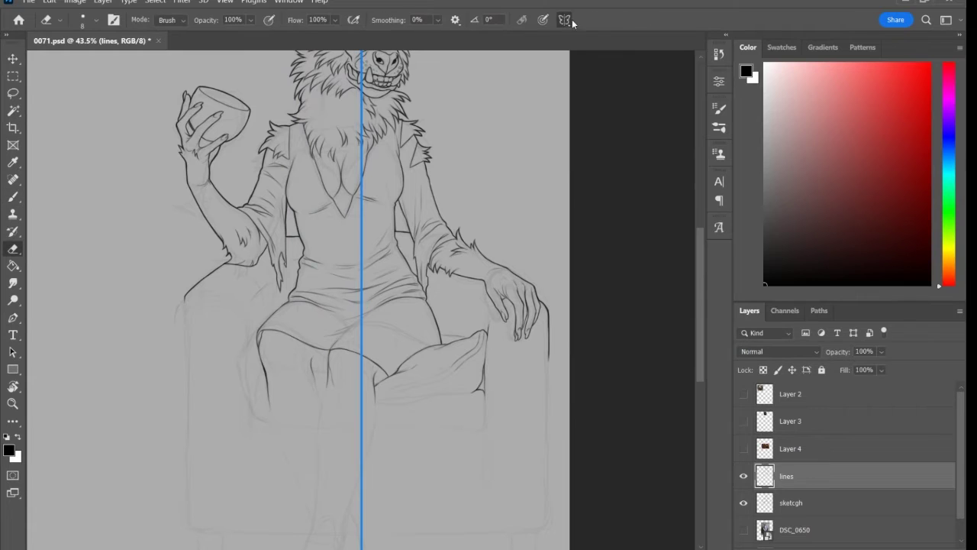
key(b)
scroll(359, 290, up, 3)
drag(360, 229, 428, 259)
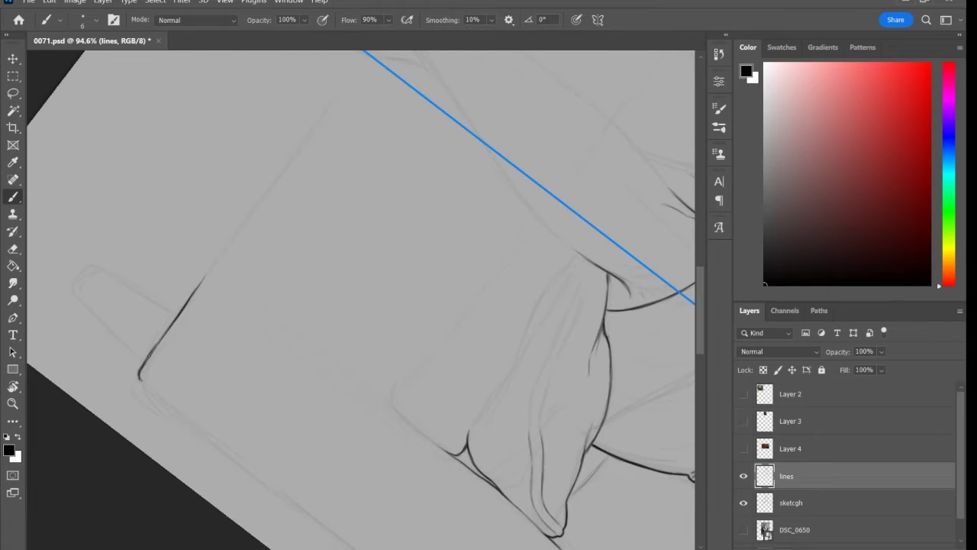
mouse_move(77, 267)
mouse_down()
mouse_move(141, 366)
mouse_move(176, 313)
mouse_up()
drag(141, 371, 199, 432)
drag(225, 278, 141, 148)
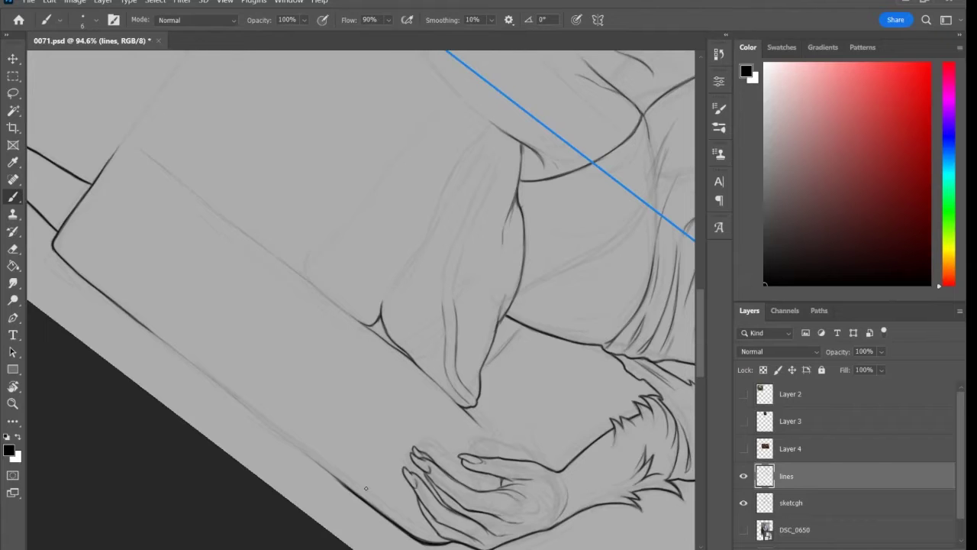
Ink the armchair's outer sides up to the armrests and the inner vertical line of the armrest's front panel
drag(366, 488, 397, 458)
drag(191, 144, 222, 432)
key(ctrl+0)
scroll(115, 199, up, 3)
drag(104, 251, 120, 153)
drag(220, 208, 222, 363)
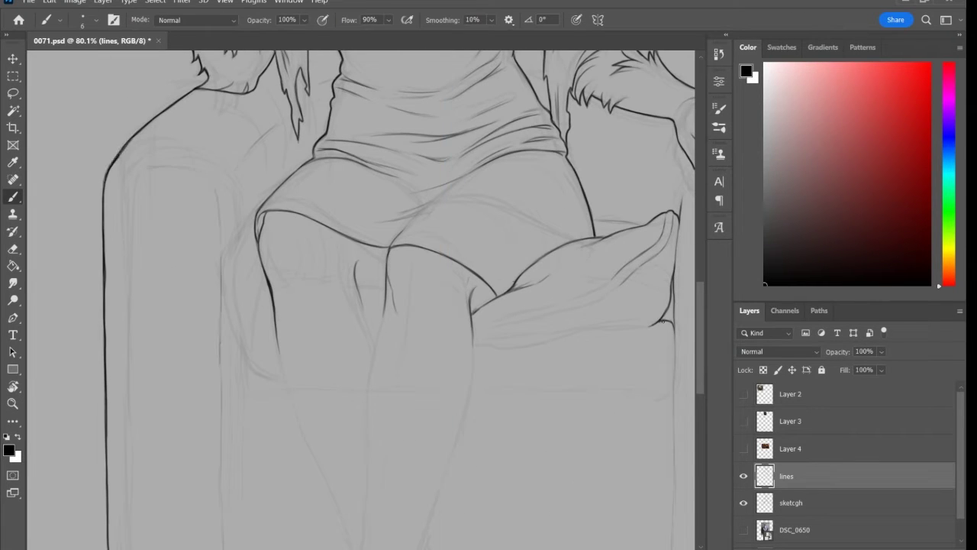
Ink the pillow's lower edge and its long creases out to the tip behind the knee
drag(620, 284, 490, 325)
drag(657, 321, 473, 345)
drag(592, 328, 472, 336)
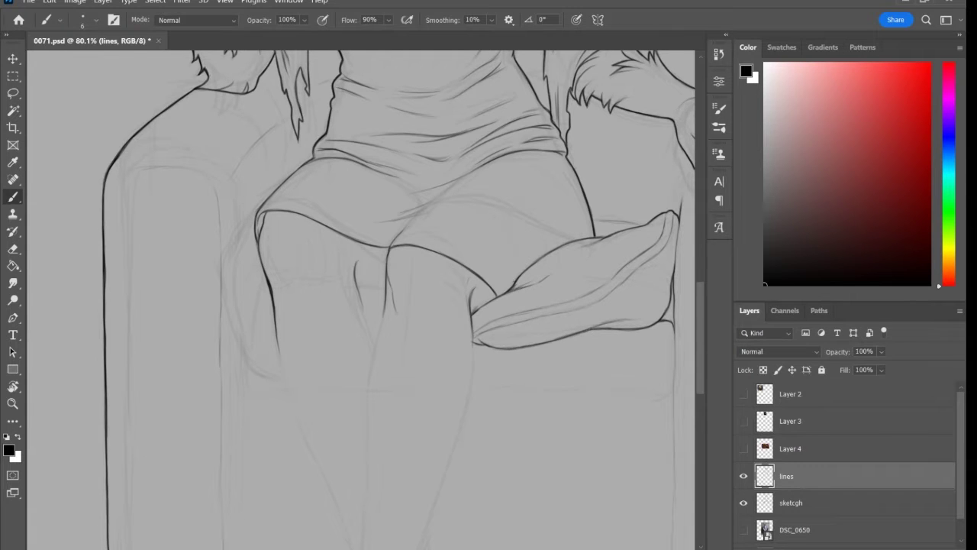
Ink the seat cushion's upper edge beside the leg and erase stray line ends
key(r)
mouse_move(447, 229)
mouse_down()
mouse_move(386, 316)
mouse_move(290, 323)
mouse_up()
key(e)
drag(209, 298, 348, 302)
key(b)
scroll(117, 352, up, 5)
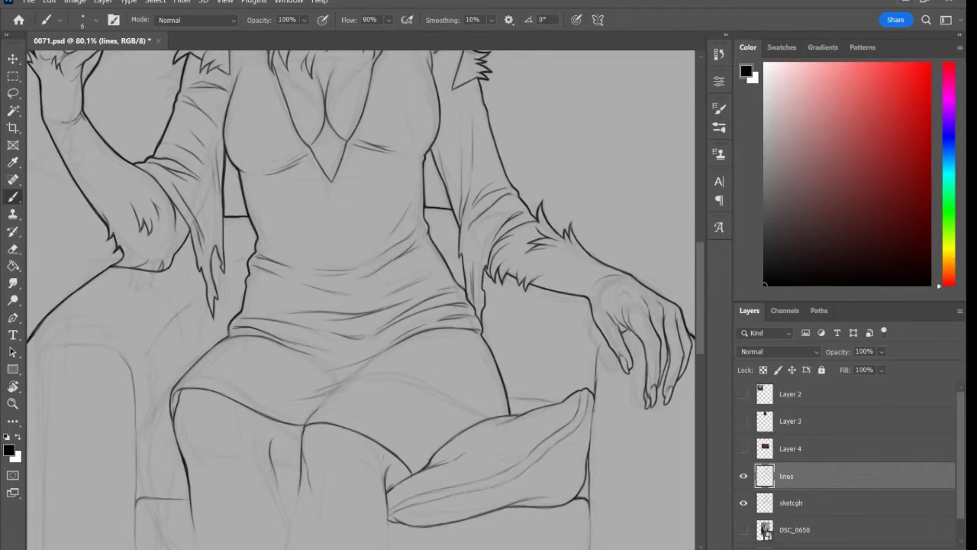
Ink the armchair's long bottom edge and the seams around the seat cushion and front panel
scroll(702, 277, down, 2)
key(r)
drag(458, 290, 427, 336)
drag(221, 115, 340, 534)
key(e)
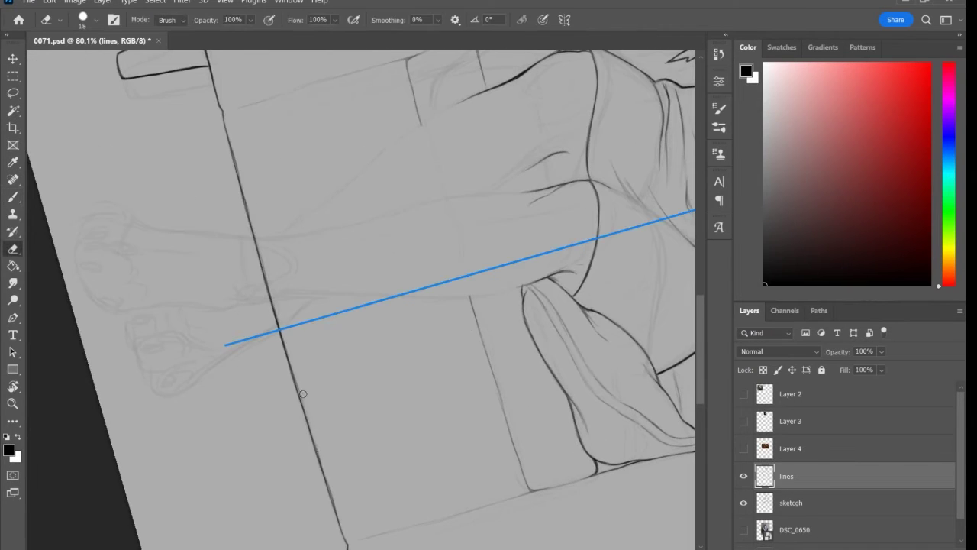
key(b)
scroll(348, 417, down, 2)
scroll(539, 362, up, 2)
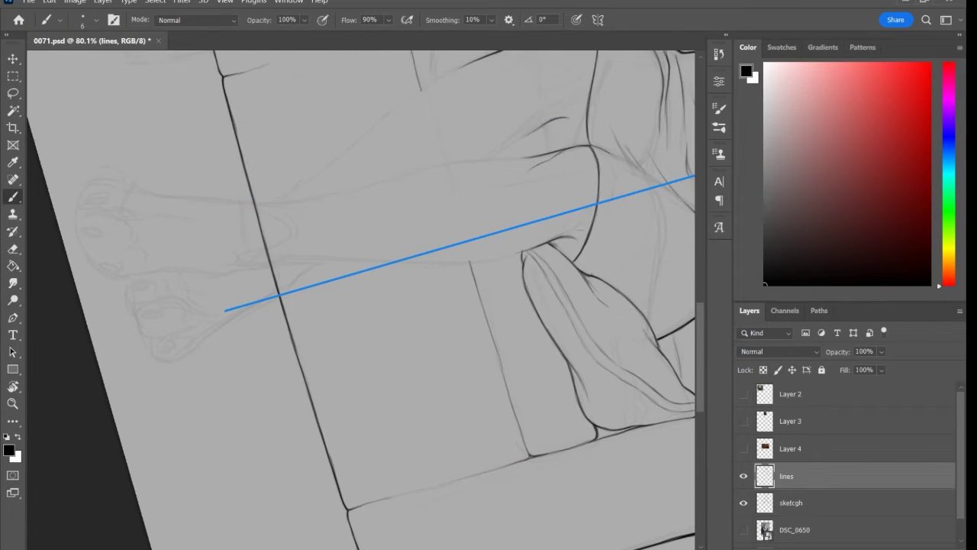
scroll(539, 362, down, 3)
key(z)
key(ctrl+0)
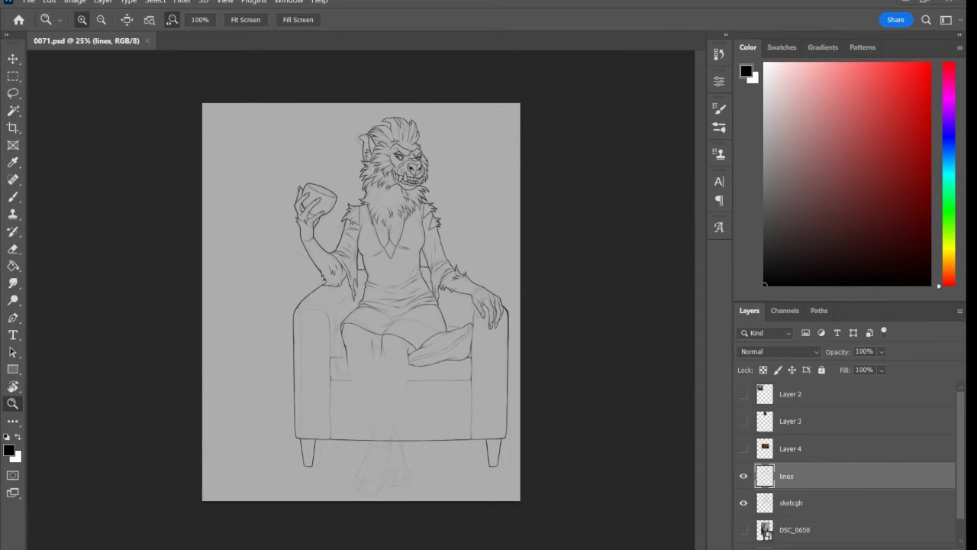
Ink the seat edge visible between the knees and the upper inner edge of the front shin
key(b)
scroll(381, 390, up, 5)
drag(354, 237, 386, 238)
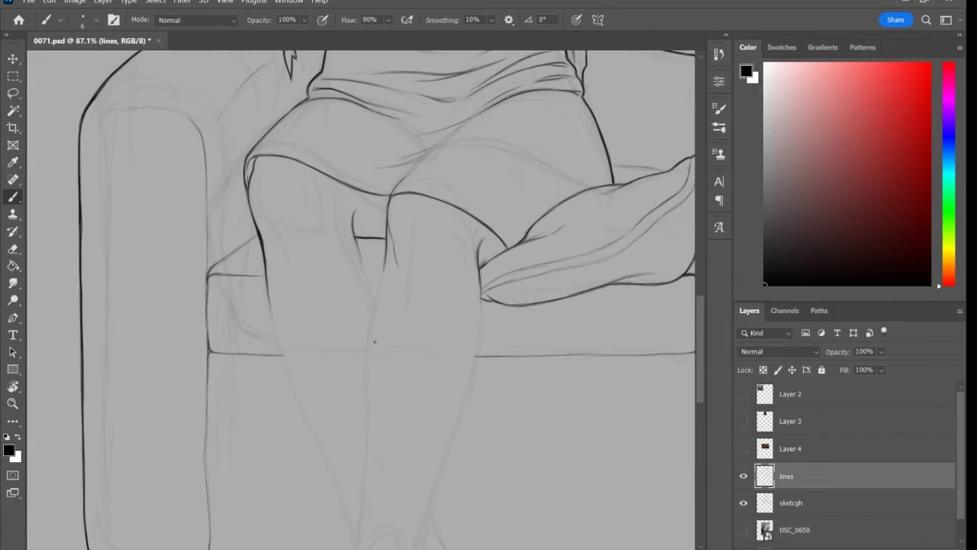
scroll(374, 341, down, 4)
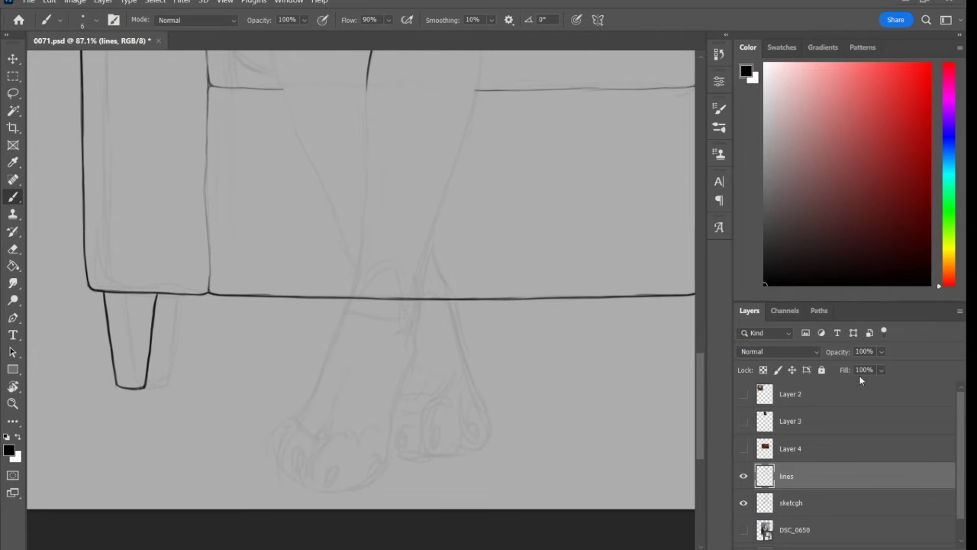
Paste a brown dog-paw photo as reference and ink the front foot's middle and inner toes with claws on the lines layer
key(ctrl+v)
click(787, 502)
drag(353, 420, 337, 481)
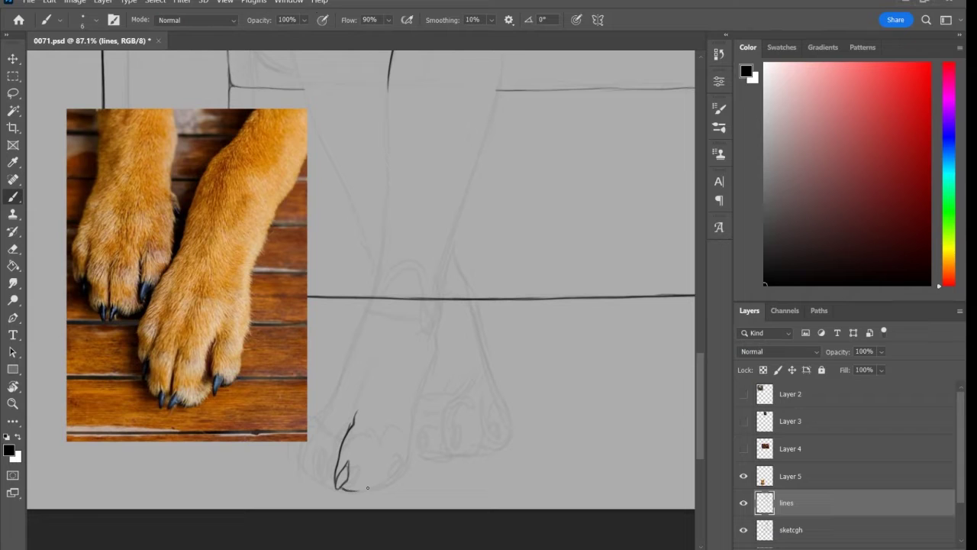
mouse_move(378, 425)
mouse_down()
mouse_move(388, 478)
mouse_move(407, 473)
mouse_up()
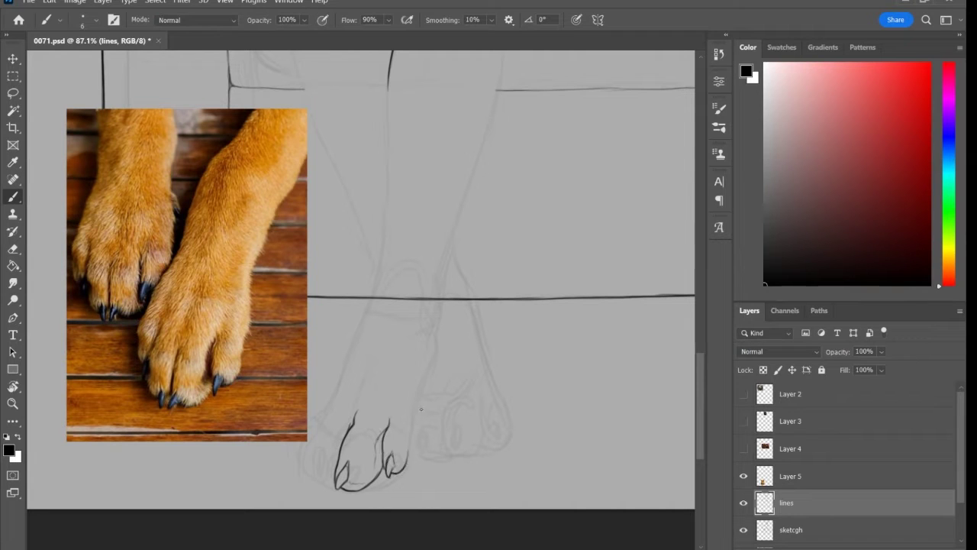
drag(414, 405, 404, 475)
Ink fur tufts above the front foot's toes and the foot's inner edge up to the ankle
click(743, 448)
scroll(701, 286, up, 5)
scroll(702, 287, down, 5)
click(744, 448)
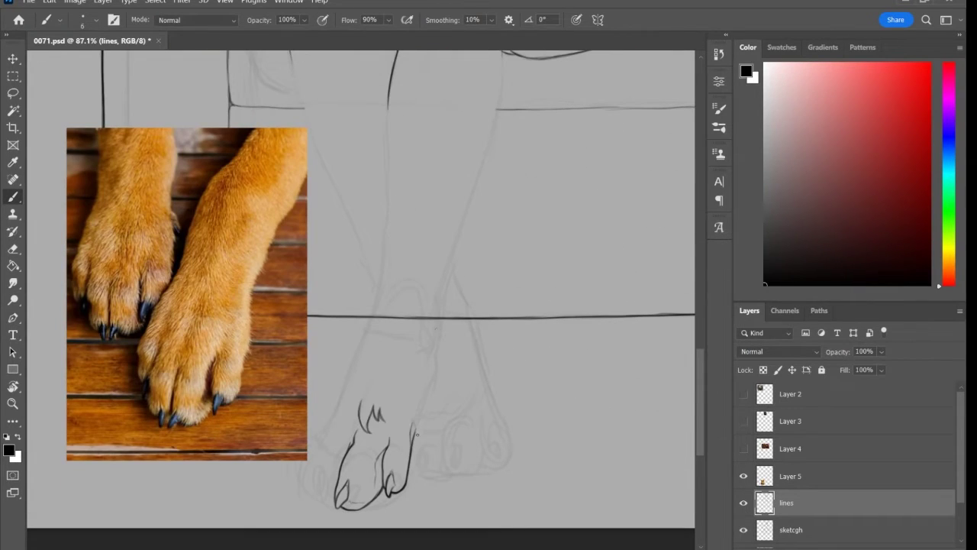
drag(426, 409, 414, 441)
drag(454, 255, 426, 419)
Erase the chair's bottom line across the ankles and ink the front ankle's outer edge with small fur tufts
key(e)
drag(462, 317, 374, 316)
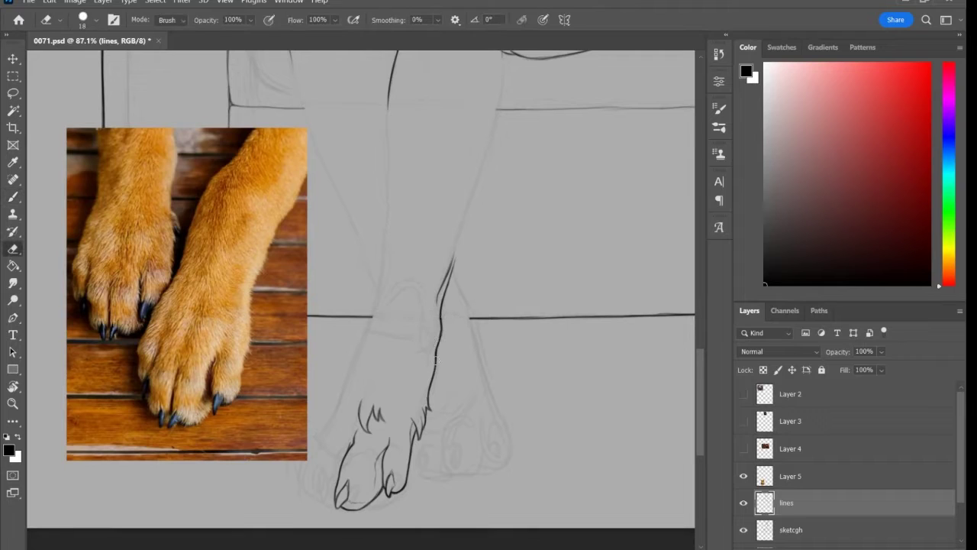
key(b)
mouse_move(389, 246)
mouse_down()
mouse_move(374, 317)
mouse_move(361, 332)
mouse_up()
drag(366, 329, 376, 351)
Ink the front foot's outer toes and claws, its outer edge, and a fur fringe across the top of the toes
drag(319, 475, 323, 502)
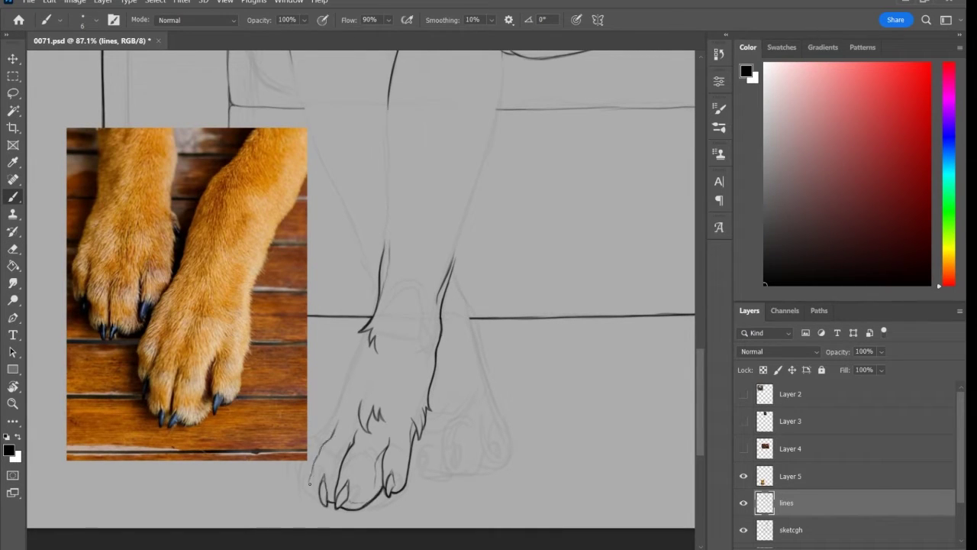
drag(349, 376, 322, 426)
drag(309, 477, 305, 487)
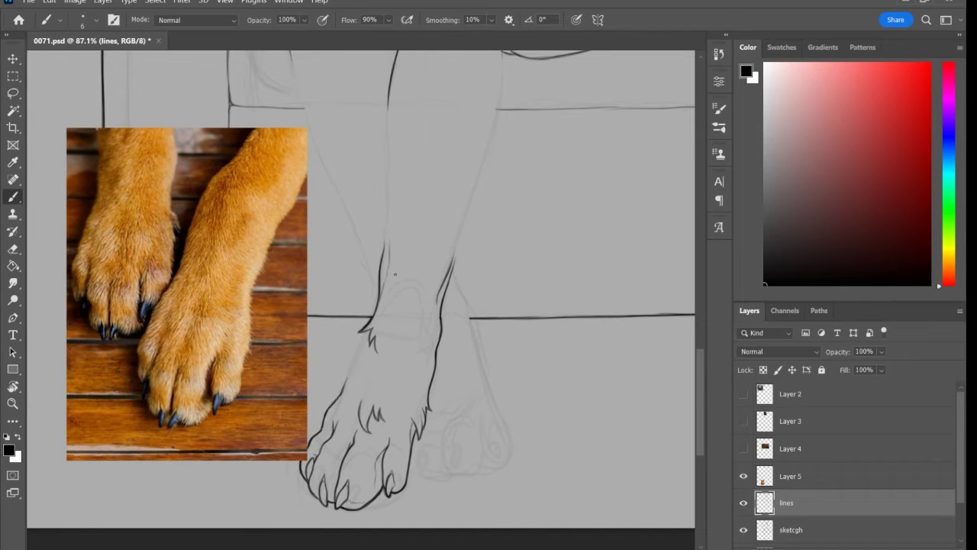
mouse_move(349, 379)
mouse_down()
mouse_move(345, 413)
mouse_move(410, 410)
mouse_up()
Ink both edges of the front lower leg, adding fur tufts at the calf and cleaning up overlaps with the eraser
scroll(403, 436, up, 3)
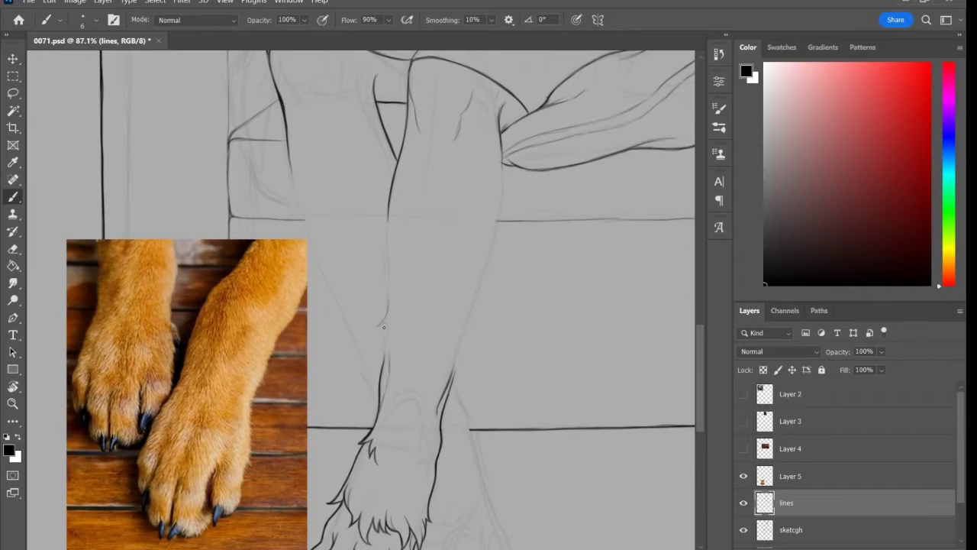
key(e)
key(b)
drag(504, 221, 487, 279)
key(e)
mouse_move(502, 162)
mouse_down()
mouse_move(496, 267)
mouse_move(460, 348)
mouse_move(474, 455)
mouse_up()
key(b)
drag(386, 351, 390, 193)
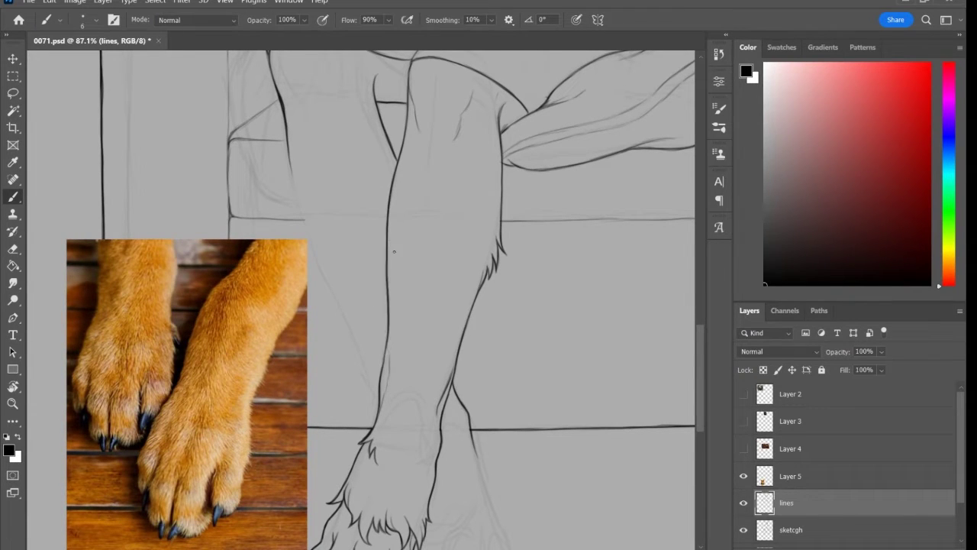
Ink the rear leg's outer edge from below the knee down to the crossed ankle
drag(289, 153, 379, 386)
key(e)
key(b)
drag(311, 245, 376, 376)
key(e)
key(b)
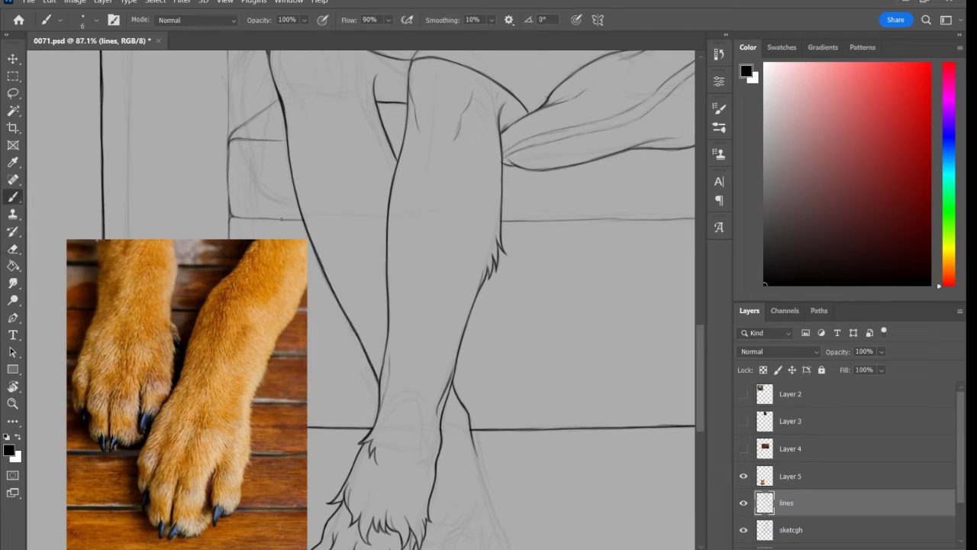
Delete the brown dog-paw photo layer and bring in a white paw photo as the new reference
drag(700, 382, 700, 435)
click(830, 476)
key(Delete)
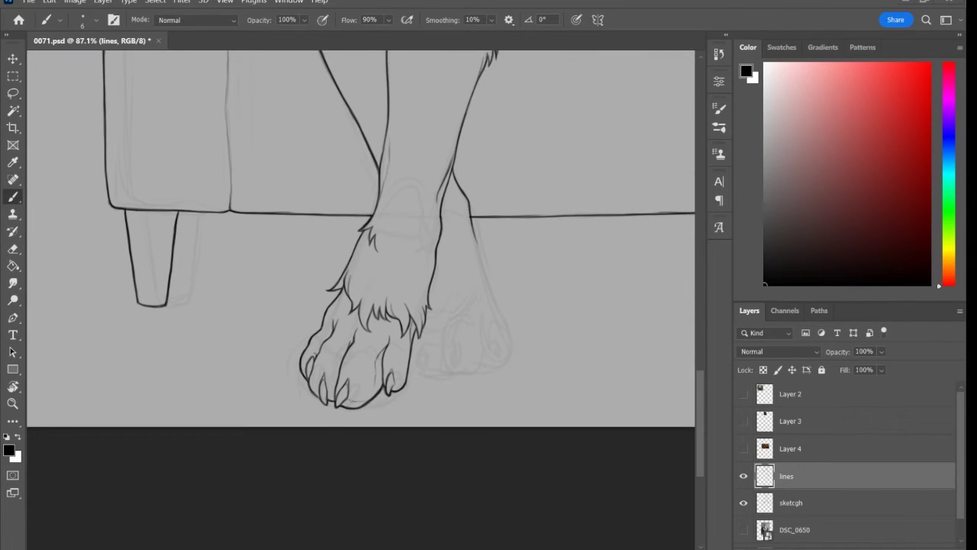
key(ctrl+z)
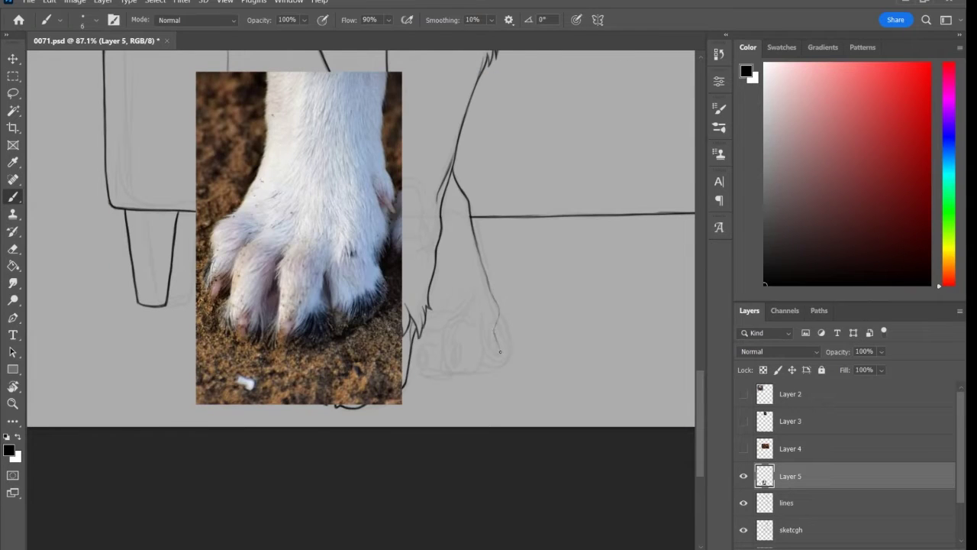
Ink the rear foot's outer edge and toes, using the white paw photo as a guide
drag(500, 351, 477, 252)
mouse_move(463, 317)
mouse_down()
mouse_move(462, 357)
mouse_move(429, 377)
mouse_move(429, 330)
mouse_move(498, 281)
mouse_up()
key(ctrl+e)
Hide the rough sketch, show the Layer 2 and Layer 3 reference photos, and fit the whole drawing in view
scroll(489, 305, down, 3)
scroll(461, 366, up, 3)
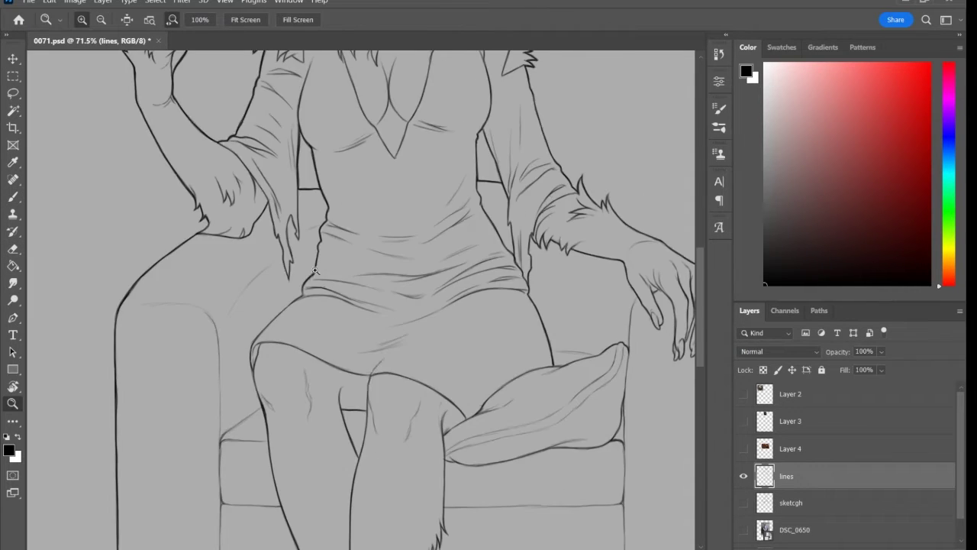
key(ctrl+0)
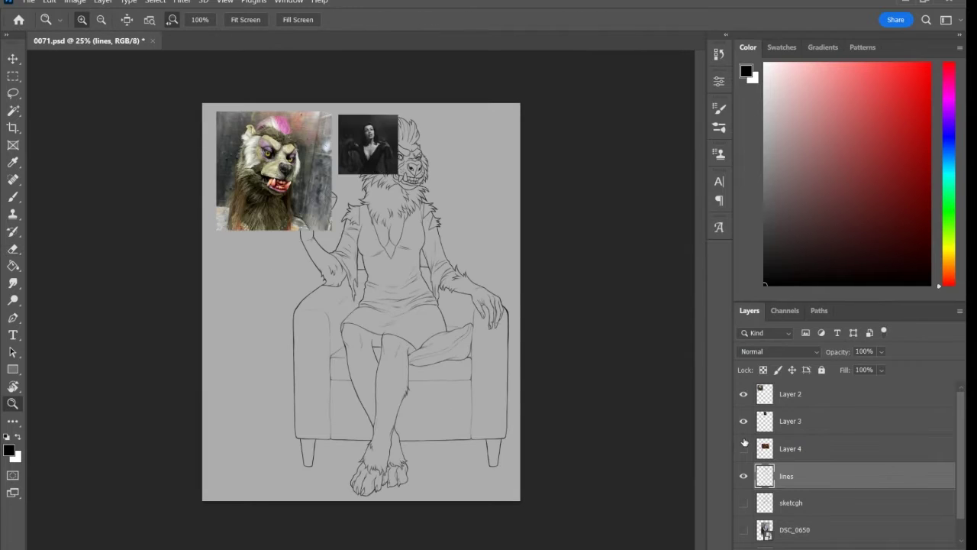
Hide the reference photos, select the whole figure and armchair silhouette, and fill it dark grey on a flatting layer beneath the lines
click(743, 394)
click(742, 421)
click(490, 225)
key(ctrl+shift+i)
click(790, 475)
key(alt+BackSpace)
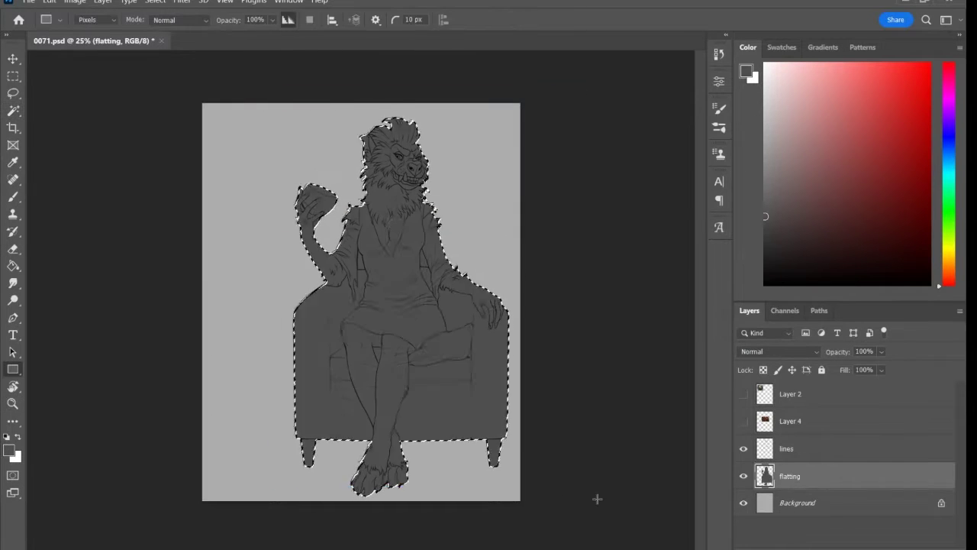
Deselect and erase the grey fill from the open gaps between the hair strands on top of the head
key(ctrl+d)
key(e)
drag(205, 228, 208, 276)
scroll(408, 284, up, 3)
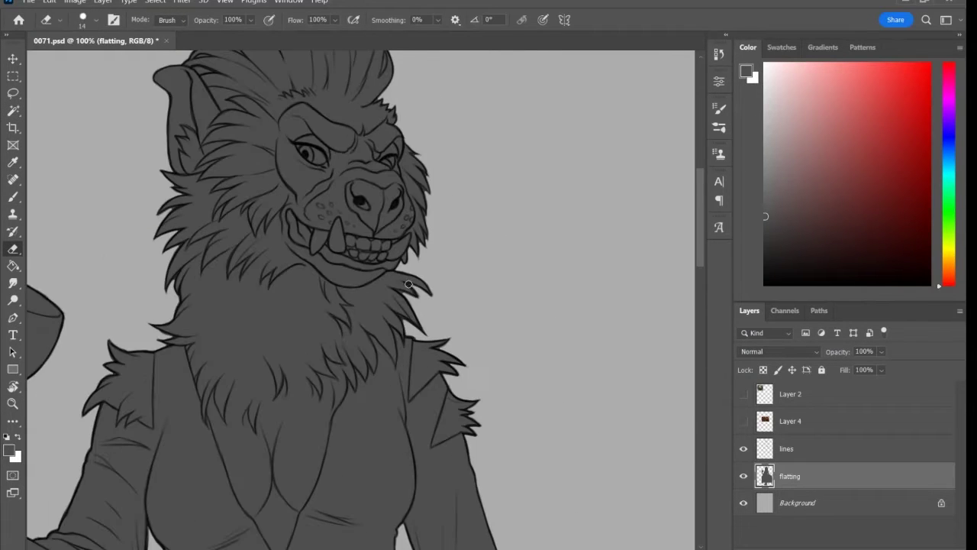
scroll(426, 174, up, 5)
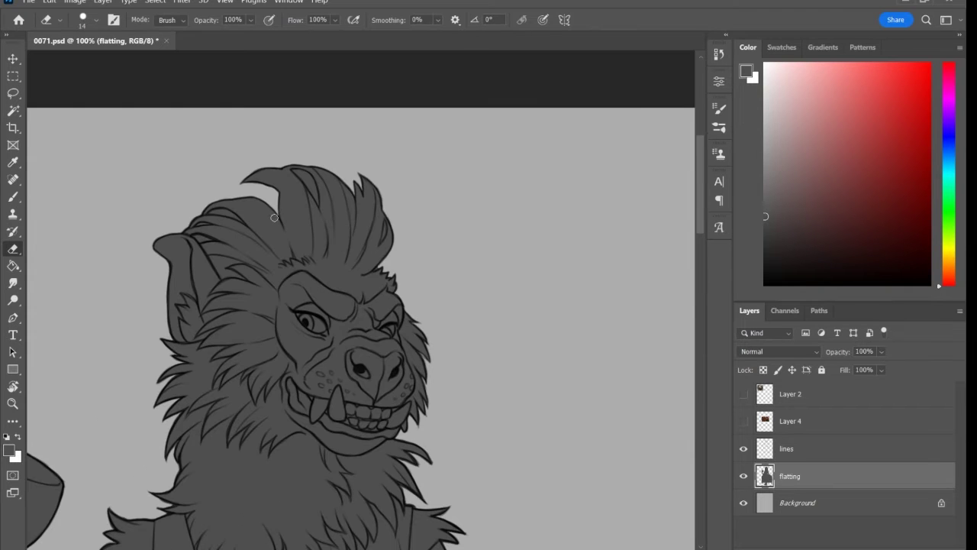
drag(199, 238, 229, 214)
drag(301, 172, 313, 200)
scroll(516, 386, down, 5)
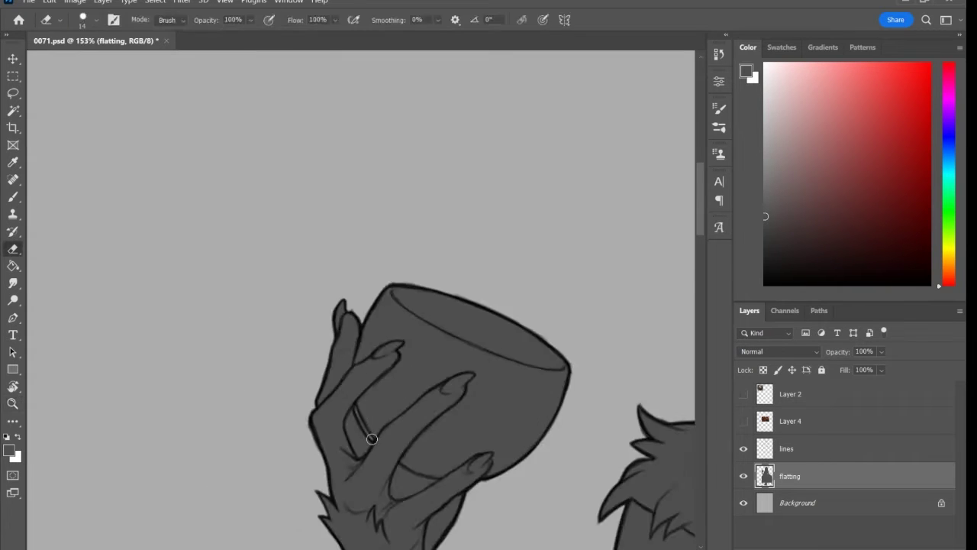
Lock the flatting layer's transparent pixels and block in the face and ear in light green
key(slash)
key(z)
key(ctrl+minus)
key(ctrl+minus)
scroll(695, 411, up, 5)
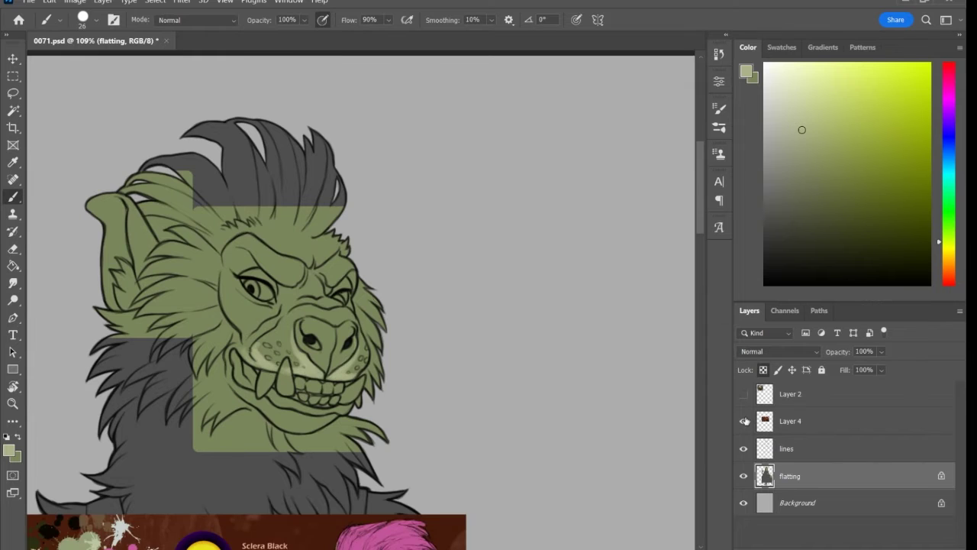
Paint the mouth with colours sampled from the Layer 4 reference sheet: dark purple lips, pink gums and peach teeth
scroll(300, 165, down, 5)
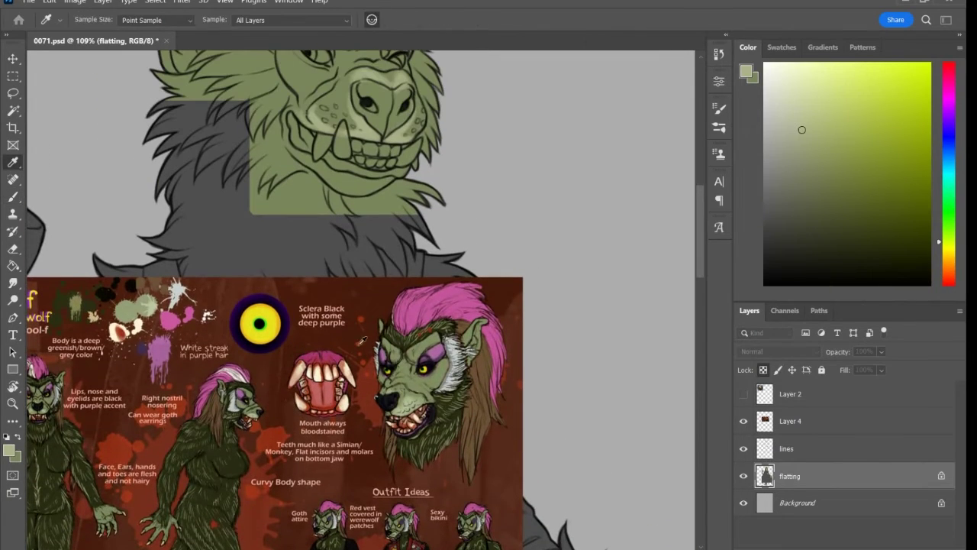
mouse_move(288, 116)
mouse_down()
mouse_move(310, 143)
mouse_move(378, 171)
mouse_move(413, 164)
mouse_up()
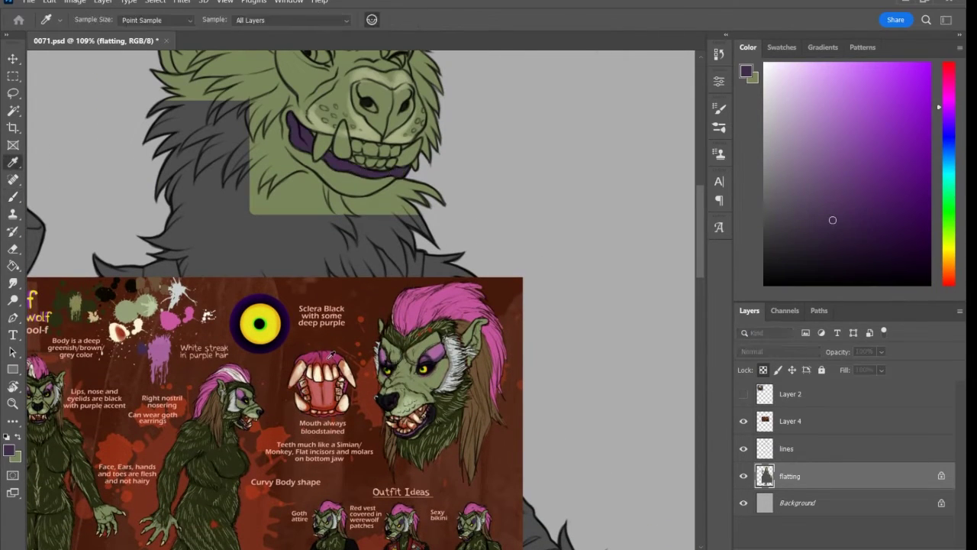
click(879, 130)
click(322, 372)
key(b)
mouse_move(336, 126)
mouse_down()
mouse_move(347, 153)
mouse_move(374, 149)
mouse_move(393, 168)
mouse_move(416, 160)
mouse_up()
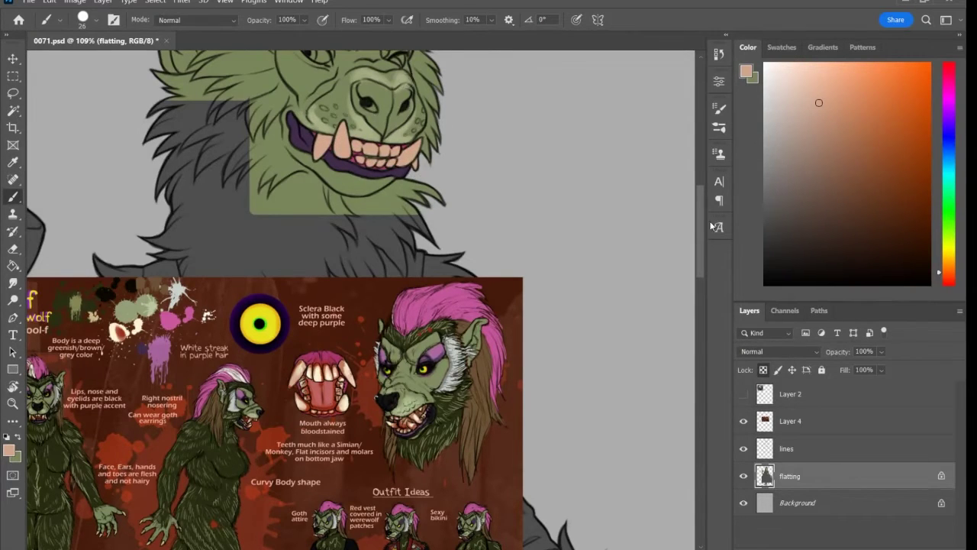
Paint the eyelids in purple shades and the nose dark purple, sampling the colours from the reference sheet's head
scroll(694, 225, up, 2)
alt+click(403, 399)
drag(299, 82, 335, 103)
mouse_move(388, 98)
mouse_down()
mouse_move(412, 87)
mouse_move(417, 94)
mouse_up()
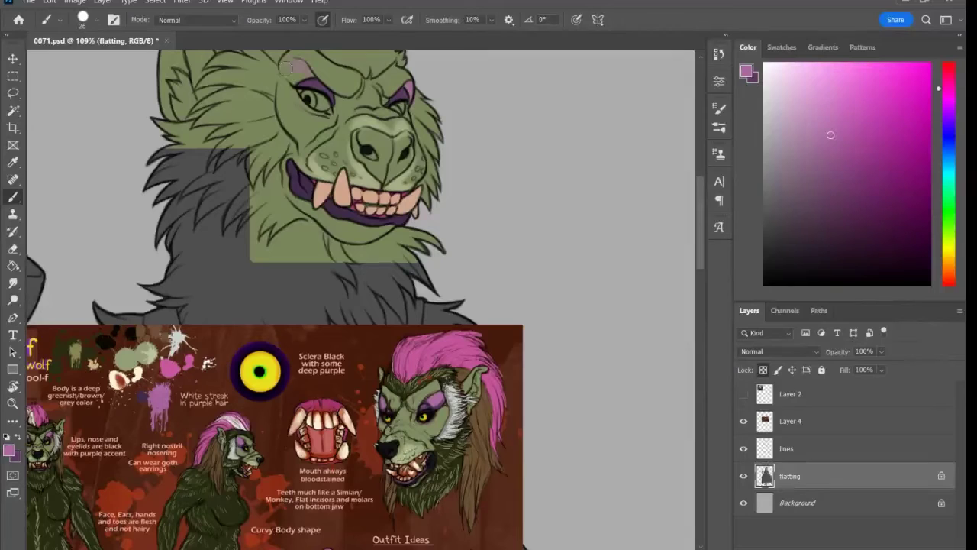
drag(285, 69, 310, 77)
alt+click(446, 424)
mouse_move(355, 131)
mouse_down()
mouse_move(386, 149)
mouse_move(397, 179)
mouse_move(385, 168)
mouse_up()
Paint the whites of both eyes deep purple and the irises yellow, matching the reference sheet's eye
alt+click(303, 94)
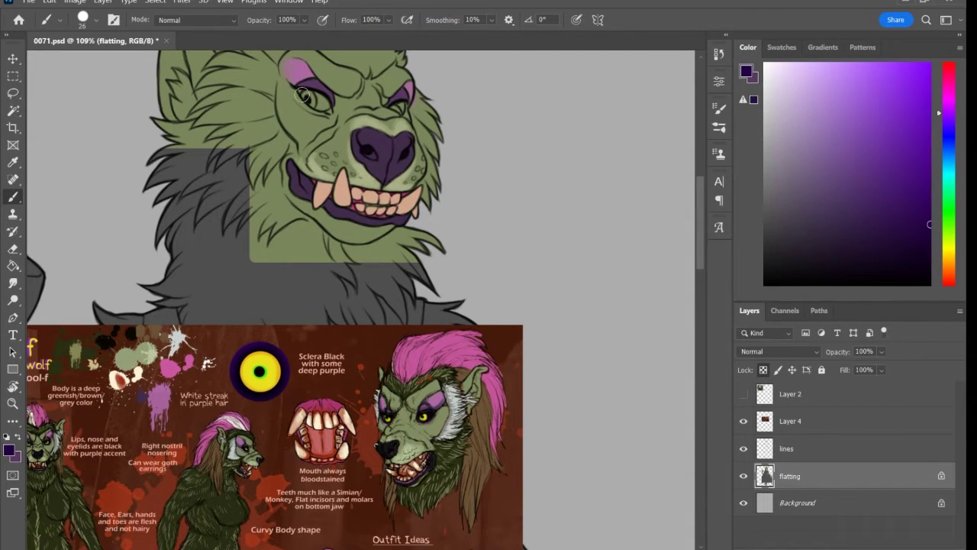
mouse_move(303, 94)
mouse_down()
mouse_move(321, 106)
mouse_move(402, 109)
mouse_move(312, 101)
mouse_up()
alt+click(424, 418)
drag(393, 107, 399, 112)
alt+click(259, 371)
drag(303, 95, 307, 97)
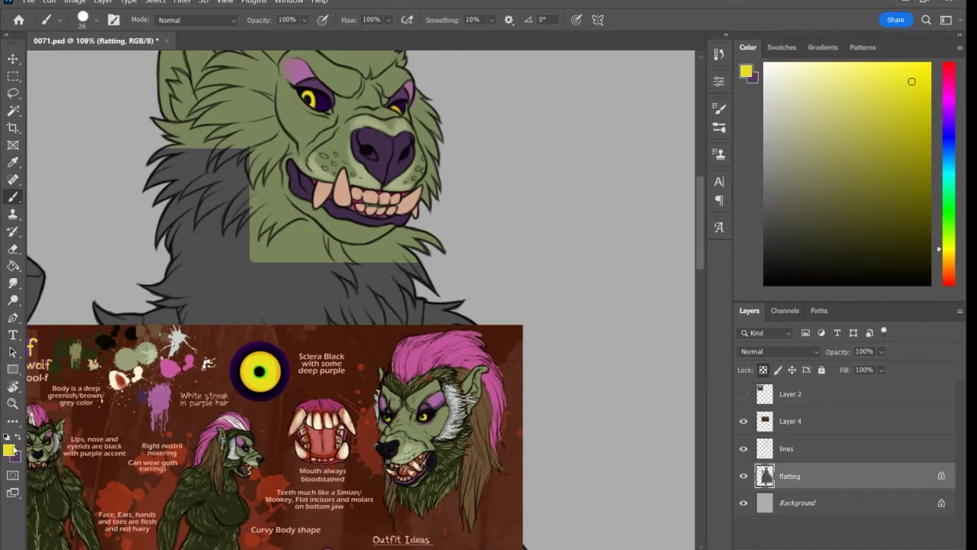
Fill the remaining body area dark olive green and paint the far cheek fur and ear tuft light grey
scroll(488, 306, down, 10)
key(alt+BackSpace)
scroll(489, 306, up, 12)
drag(416, 195, 418, 233)
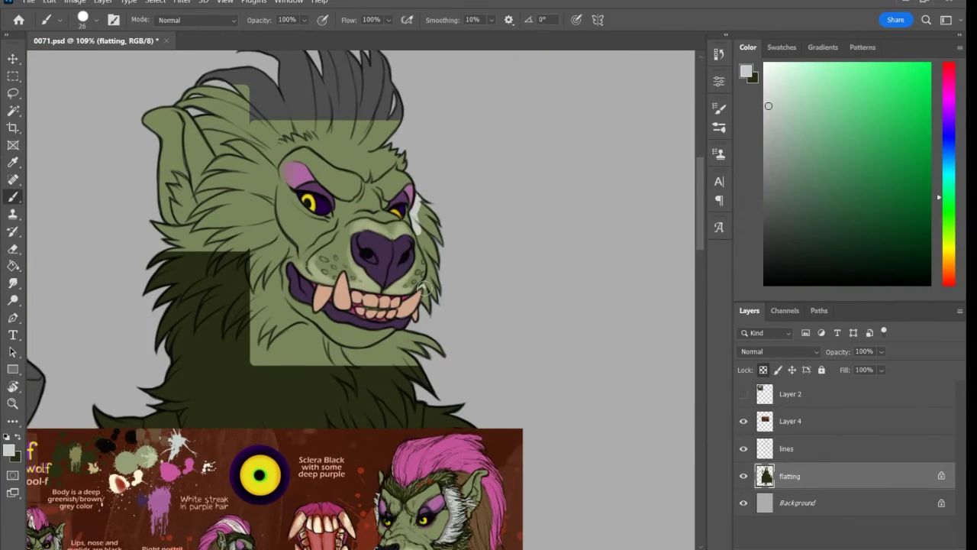
drag(425, 288, 430, 242)
drag(174, 174, 181, 219)
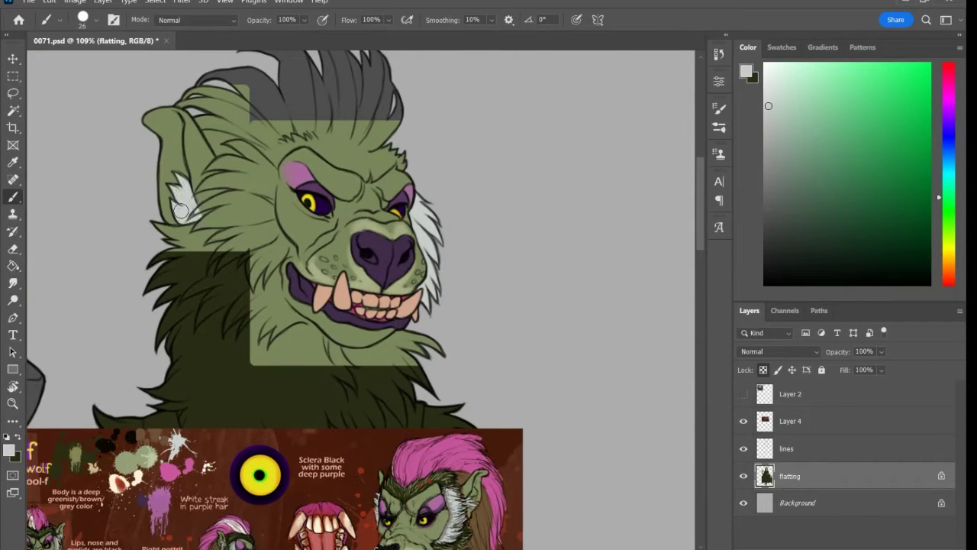
Paint the near cheek fur light grey and bring the dark olive neck fur up to the jaw and cheek edges
drag(233, 192, 200, 214)
mouse_move(276, 170)
mouse_down()
mouse_move(273, 229)
mouse_move(294, 321)
mouse_move(397, 359)
mouse_move(424, 353)
mouse_up()
alt+click(316, 332)
key(x)
drag(254, 223, 206, 275)
drag(228, 205, 195, 240)
mouse_move(252, 288)
mouse_down()
mouse_move(281, 240)
mouse_move(229, 184)
mouse_move(200, 243)
mouse_up()
key(x)
drag(215, 280, 172, 242)
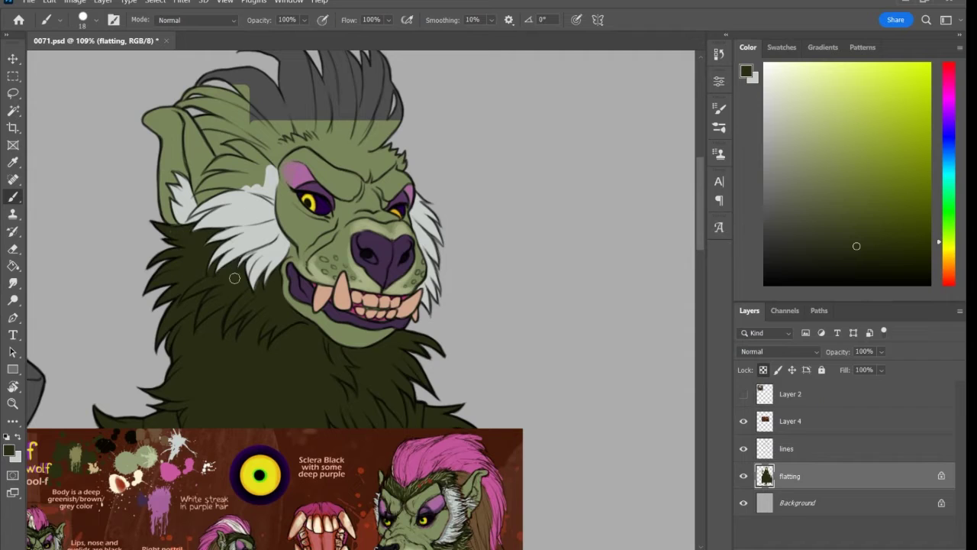
Extend the light grey cheek fur up to the temple and paint the brow fur below the hairline dark olive
key(x)
drag(267, 144, 206, 185)
key(x)
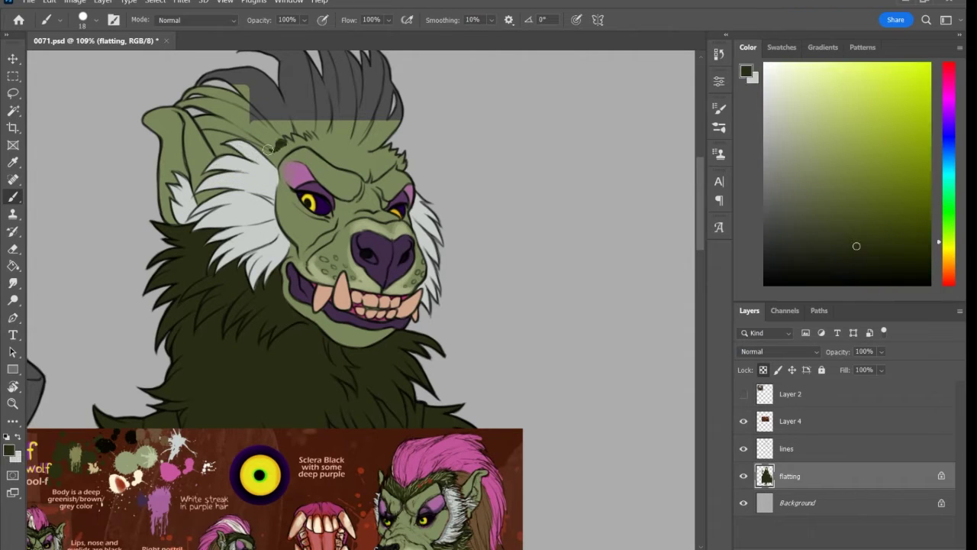
mouse_move(268, 148)
mouse_down()
mouse_move(307, 145)
mouse_move(401, 160)
mouse_up()
mouse_move(295, 140)
mouse_down()
mouse_move(351, 176)
mouse_move(344, 149)
mouse_up()
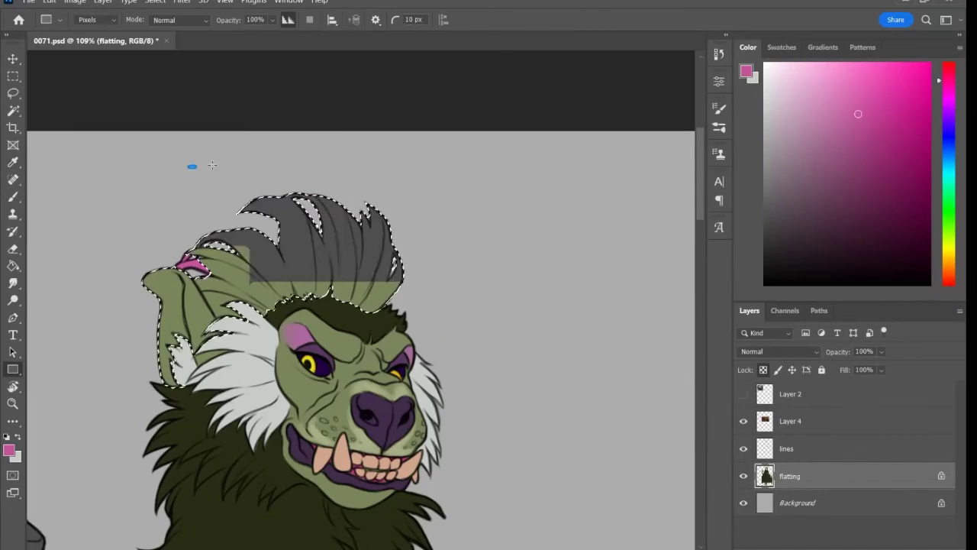
Fill the selected mohawk with pink and paint a light grey streak through its middle
key(alt+BackSpace)
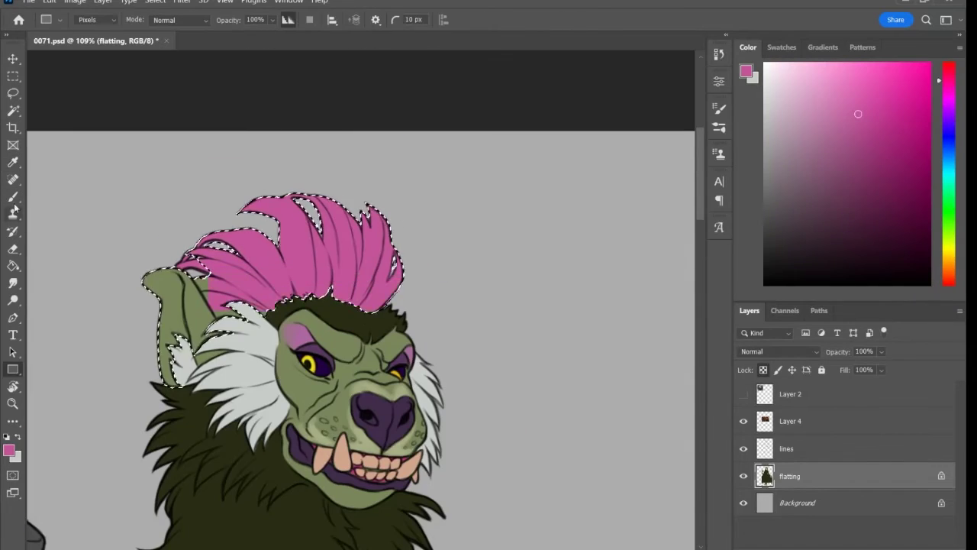
key(b)
scroll(343, 305, down, 5)
scroll(344, 306, up, 5)
key(x)
drag(338, 221, 317, 191)
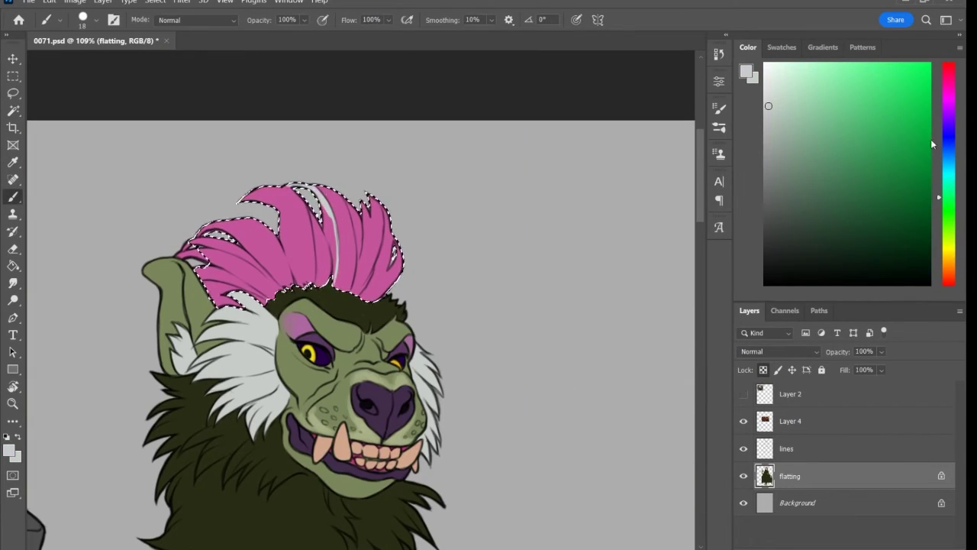
key(ctrl+h)
mouse_move(317, 263)
mouse_down()
mouse_move(302, 191)
mouse_move(338, 242)
mouse_move(328, 191)
mouse_move(333, 229)
mouse_up()
Block in the hands and feet in light green, hide the reference sheet, and paint the resting hand's claws beige
scroll(701, 239, down, 5)
key(x)
scroll(536, 289, down, 5)
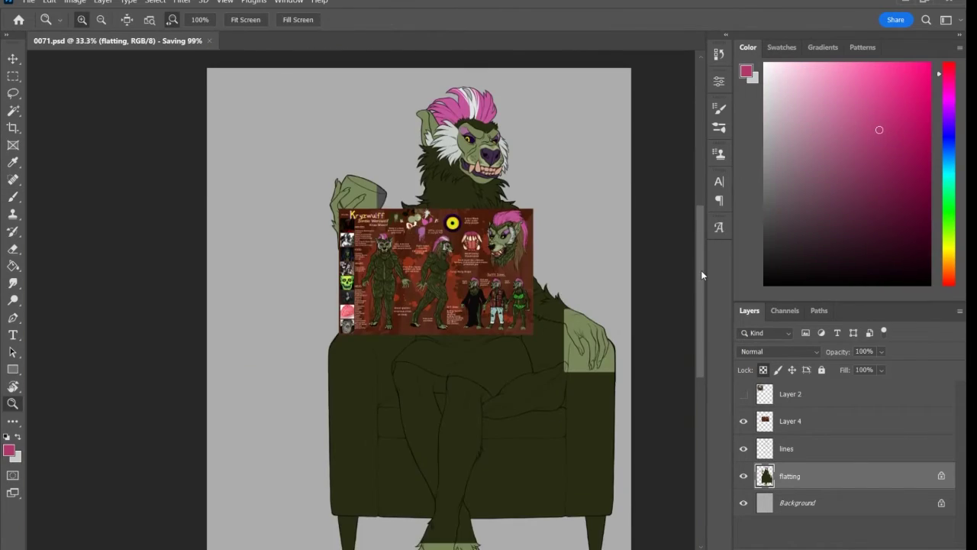
scroll(393, 305, up, 5)
alt+click(578, 349)
click(743, 420)
scroll(458, 343, up, 6)
scroll(344, 305, down, 5)
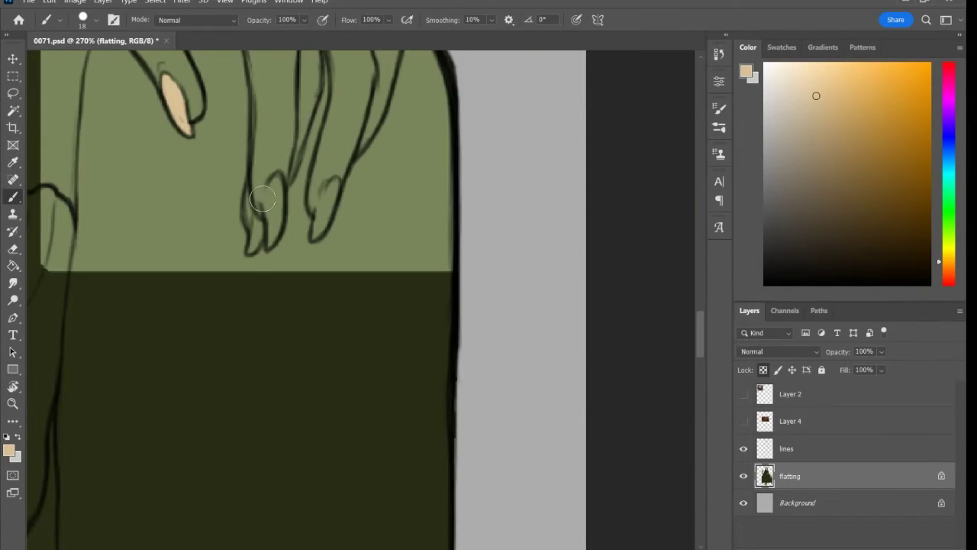
drag(263, 183, 275, 244)
drag(324, 183, 332, 232)
Paint the fur at the wrist of the hand holding the glass dark olive green
key(z)
scroll(380, 325, down, 5)
scroll(172, 200, up, 3)
key(b)
alt+click(161, 321)
drag(126, 210, 157, 233)
drag(176, 229, 149, 290)
drag(129, 229, 161, 290)
Paint the fur over the wrist and back of the hand resting on the armrest dark olive green
scroll(419, 447, down, 3)
scroll(447, 318, right, 5)
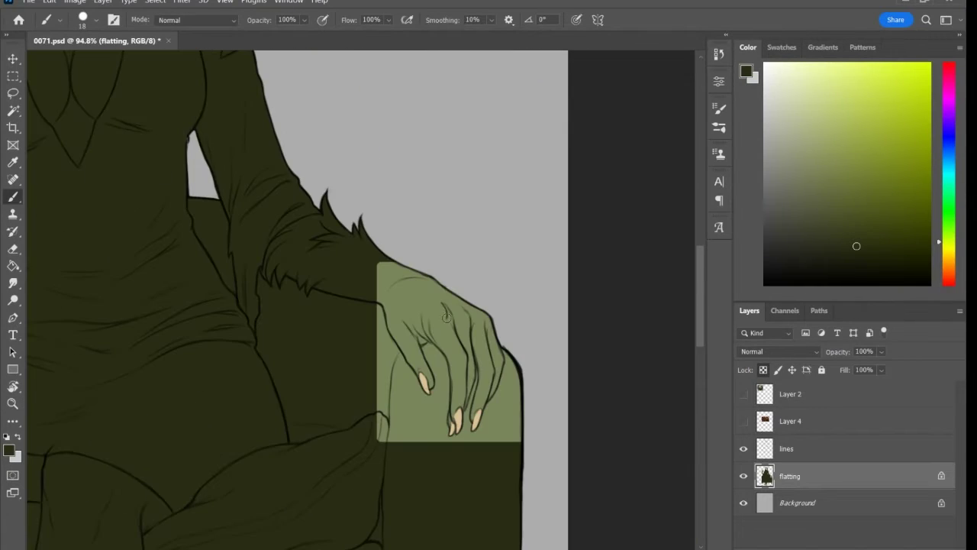
mouse_move(446, 291)
mouse_down()
mouse_move(387, 277)
mouse_move(367, 210)
mouse_move(401, 340)
mouse_up()
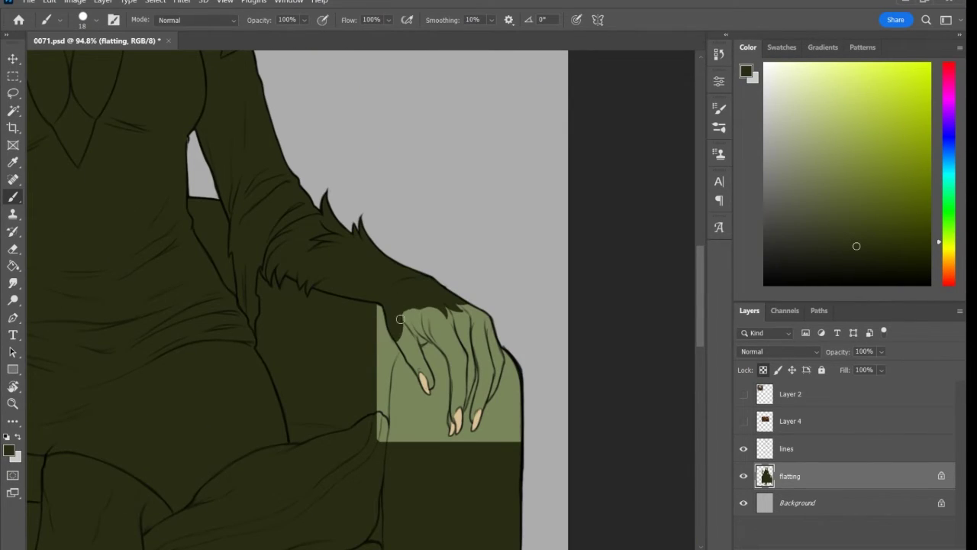
Sample the red from the Layer 4 reference sheet and paint the chair back showing between the waist and the resting arm
scroll(382, 306, left, 3)
click(743, 420)
alt+click(153, 229)
click(743, 421)
drag(297, 256, 294, 200)
Block in the armchair and cushion beneath the resting arm with red rectangles
scroll(316, 266, down, 5)
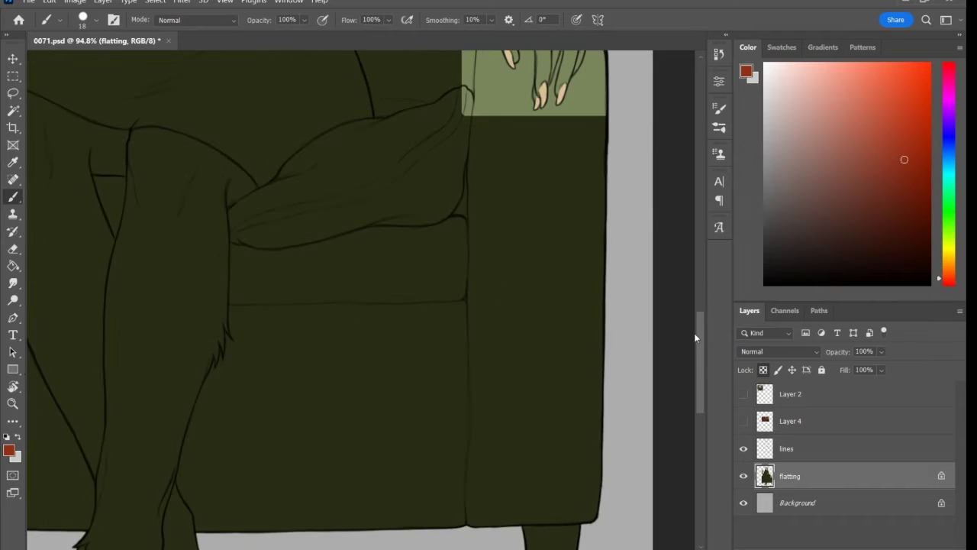
scroll(316, 266, up, 3)
key(u)
drag(233, 416, 467, 549)
drag(414, 181, 452, 416)
drag(628, 234, 593, 427)
drag(353, 169, 416, 335)
drag(414, 334, 252, 416)
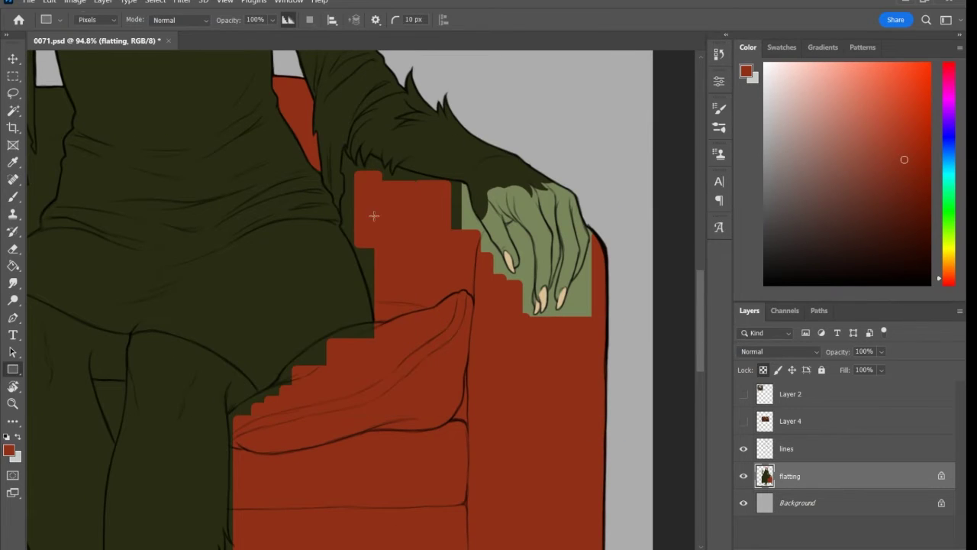
Brush the armchair red neatly up to the edges of the dress, sleeve fur and resting hand
key(b)
drag(347, 153, 366, 310)
mouse_move(229, 419)
mouse_down()
mouse_move(318, 348)
mouse_move(252, 405)
mouse_up()
drag(355, 156, 363, 172)
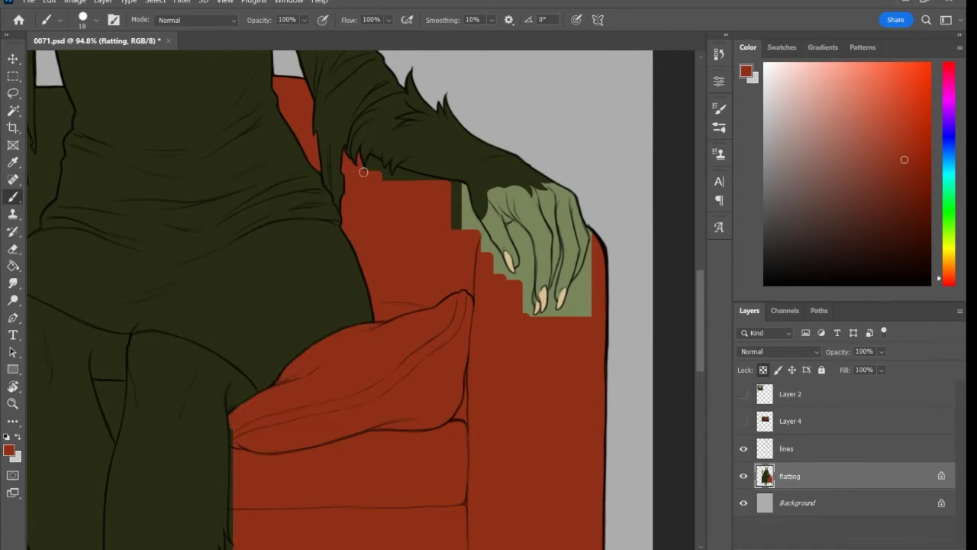
scroll(406, 137, up, 4)
mouse_move(404, 328)
mouse_down()
mouse_move(462, 353)
mouse_move(492, 427)
mouse_up()
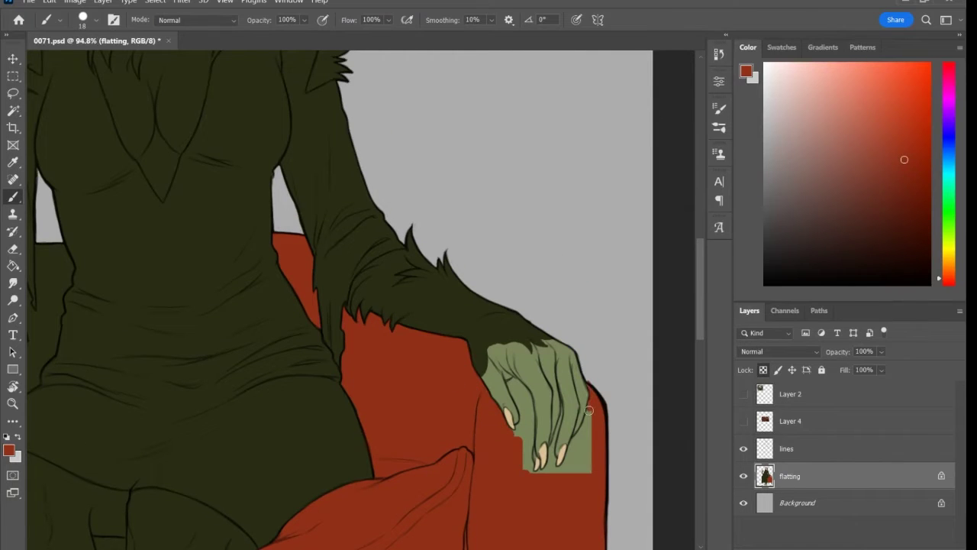
mouse_move(561, 414)
mouse_down()
mouse_move(592, 410)
mouse_move(508, 385)
mouse_move(533, 433)
mouse_move(518, 436)
mouse_move(512, 386)
mouse_up()
Brush the armchair red along the outer contours of both crossed legs
scroll(328, 284, down, 15)
scroll(327, 283, left, 3)
scroll(375, 316, up, 6)
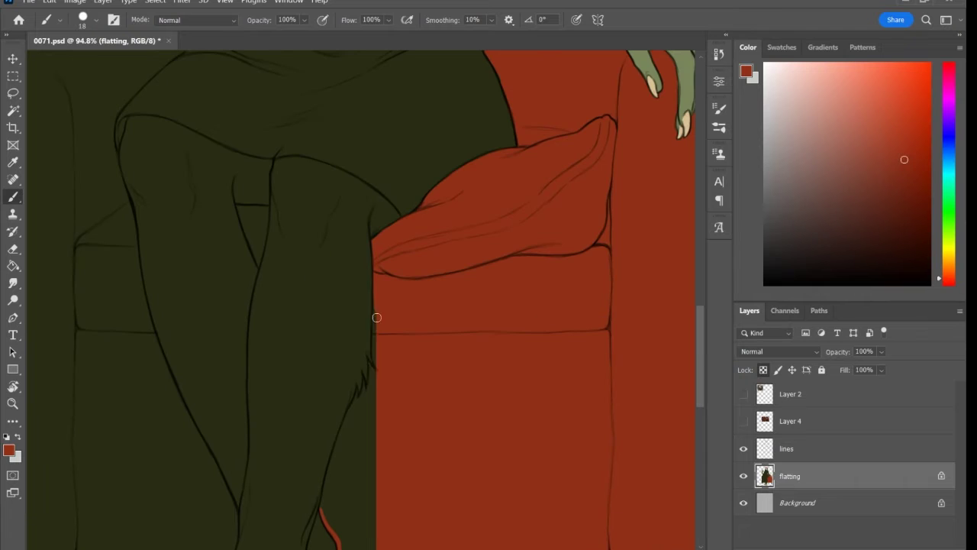
drag(376, 302, 320, 516)
drag(238, 206, 267, 208)
drag(131, 219, 233, 534)
scroll(335, 316, down, 5)
key(z)
alt+click(695, 317)
alt+click(695, 317)
key(b)
Block in the armchair's other armrest and seat, beside the glass-holding arm, with red rectangles
scroll(364, 358, up, 8)
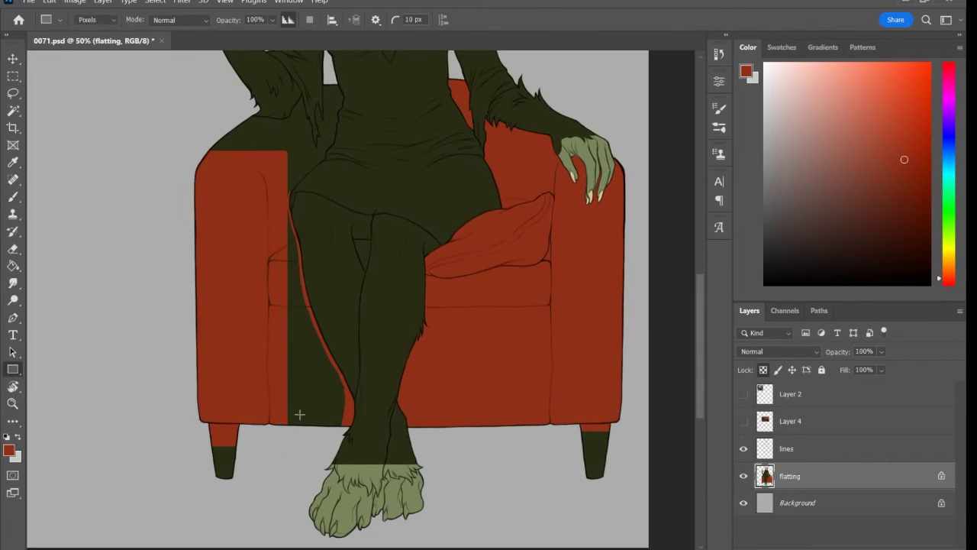
mouse_move(320, 262)
mouse_down()
mouse_move(321, 307)
mouse_move(271, 282)
mouse_move(294, 378)
mouse_move(338, 382)
mouse_move(259, 465)
mouse_move(302, 336)
mouse_move(305, 374)
mouse_move(229, 427)
mouse_up()
key(z)
alt+click(539, 341)
Paint the toe claws on both feet beige
scroll(539, 341, down, 10)
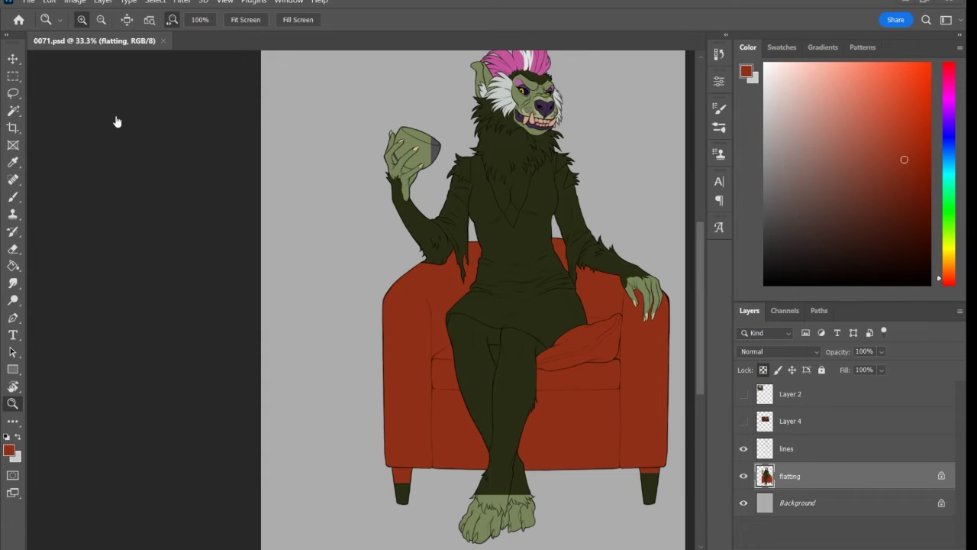
scroll(473, 305, up, 3)
scroll(473, 328, up, 5)
scroll(473, 328, down, 5)
key(b)
scroll(397, 384, up, 6)
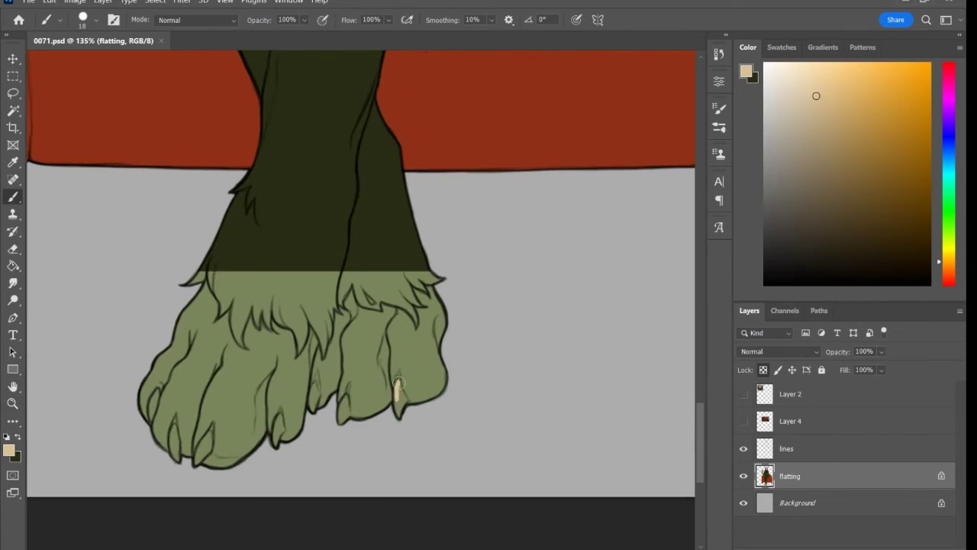
drag(397, 384, 400, 416)
drag(313, 386, 316, 412)
scroll(628, 375, up, 5)
mouse_move(202, 435)
mouse_down()
mouse_move(205, 462)
mouse_move(229, 496)
mouse_up()
Paint the ankle fur on both feet dark olive green down to the tips of the tufts
key(x)
drag(344, 450, 336, 485)
mouse_move(317, 469)
mouse_down()
mouse_move(322, 522)
mouse_move(311, 531)
mouse_up()
drag(278, 458, 282, 510)
drag(321, 450, 336, 517)
mouse_move(245, 458)
mouse_down()
mouse_move(237, 528)
mouse_move(252, 527)
mouse_up()
drag(222, 450, 230, 481)
drag(359, 458, 367, 493)
mouse_move(416, 459)
mouse_down()
mouse_move(394, 488)
mouse_move(416, 481)
mouse_up()
drag(412, 469, 382, 501)
Sample the armchair red and fill the gap between the thighs with it
scroll(411, 461, down, 5)
scroll(449, 344, up, 5)
alt+click(348, 359)
drag(336, 347, 350, 362)
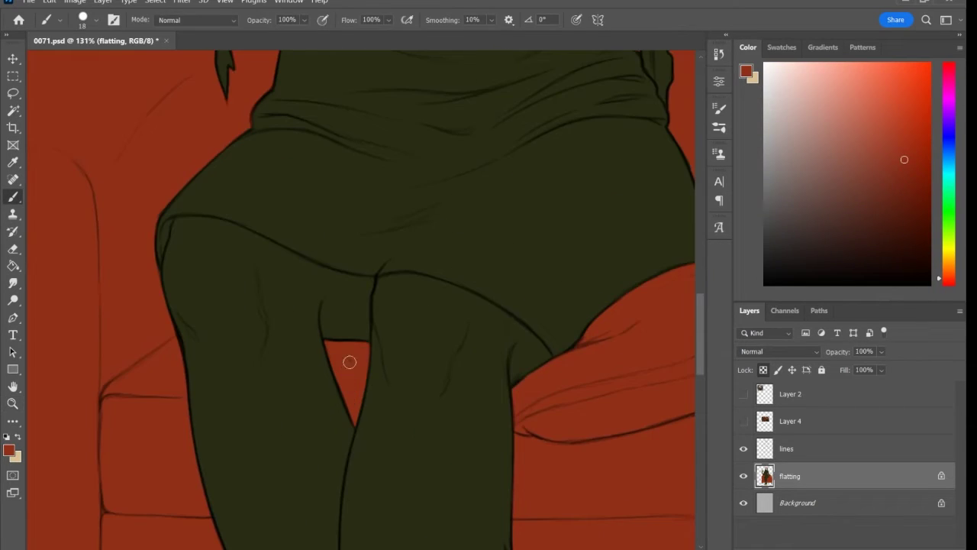
Add a layer named dress clipped to the flatting layer and block in the dress area in light grey
scroll(350, 361, down, 5)
key(ctrl+shift+n)
drag(351, 245, 458, 412)
Enlarge the eraser to 29 px and erase the excess grey around the raised arm's sleeve, elbow and adjoining armchair
key(e)
scroll(413, 306, up, 4)
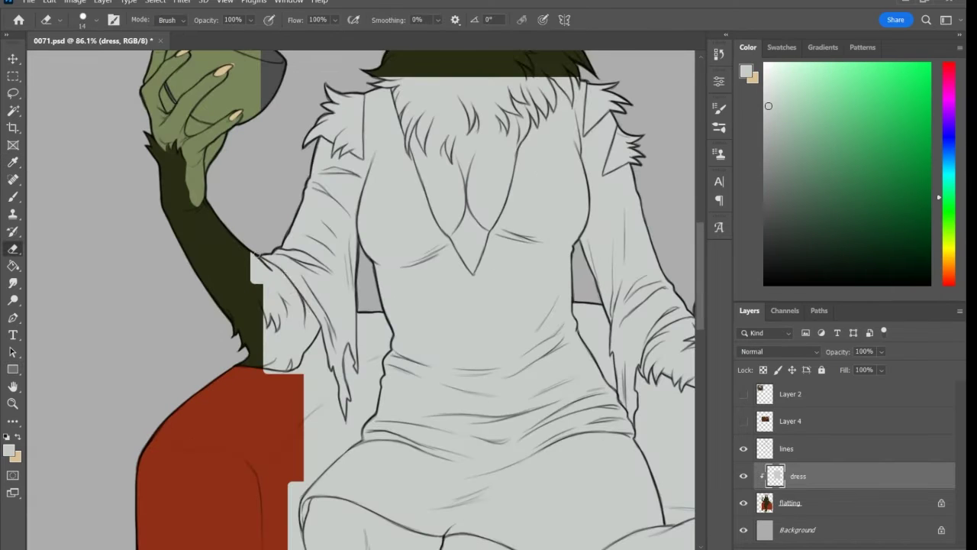
key(bracketright)
key(bracketright)
key(bracketright)
mouse_move(359, 309)
mouse_down()
mouse_move(350, 401)
mouse_move(359, 437)
mouse_move(386, 317)
mouse_up()
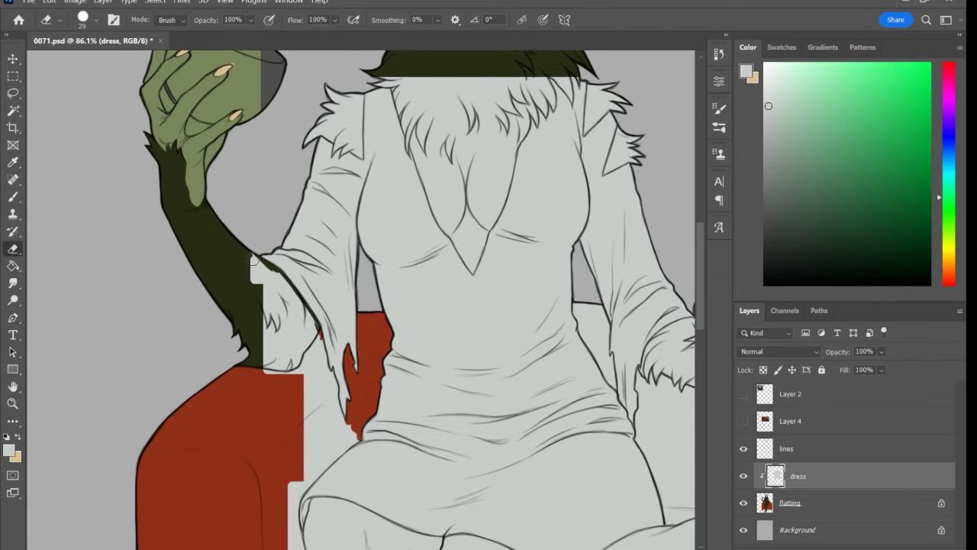
mouse_move(253, 258)
mouse_down()
mouse_move(351, 466)
mouse_move(301, 539)
mouse_move(315, 351)
mouse_up()
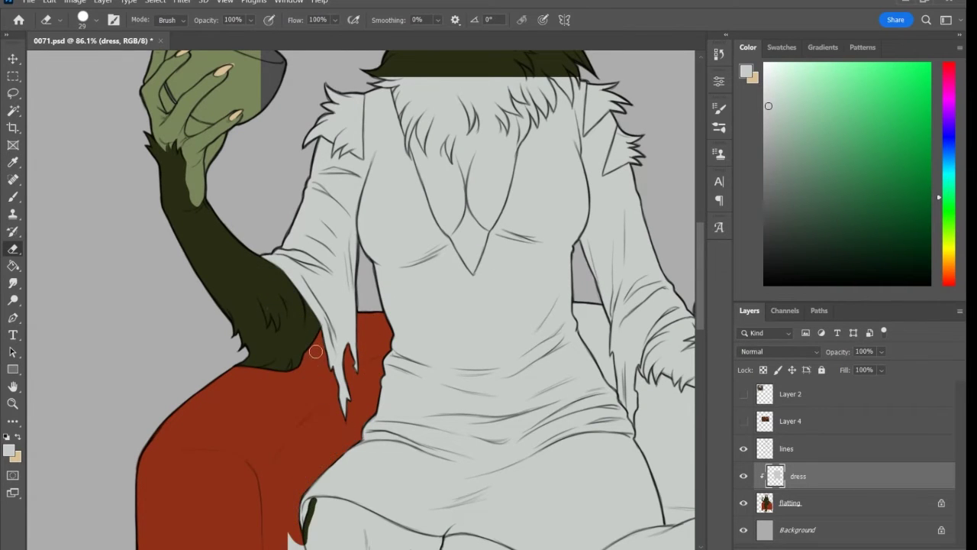
Erase the excess grey on the dress layer from the chest fur, shoulder tufts and the armchair and pillow beside the dress
scroll(316, 351, right, 5)
mouse_move(229, 80)
mouse_down()
mouse_move(260, 141)
mouse_move(248, 88)
mouse_move(375, 129)
mouse_move(307, 244)
mouse_move(323, 262)
mouse_move(351, 173)
mouse_move(319, 249)
mouse_up()
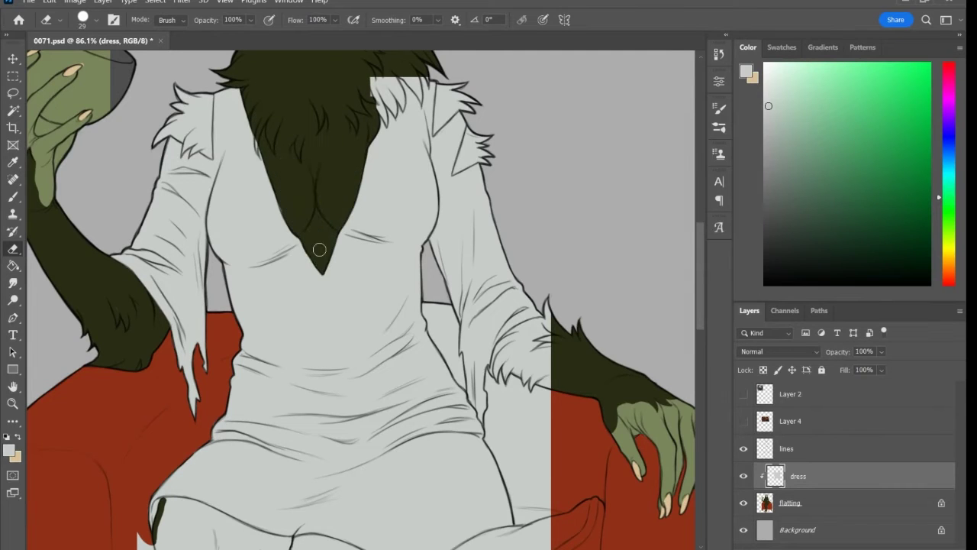
mouse_move(203, 152)
mouse_down()
mouse_move(174, 136)
mouse_move(187, 149)
mouse_up()
mouse_move(458, 158)
mouse_down()
mouse_move(512, 333)
mouse_move(488, 374)
mouse_move(526, 376)
mouse_move(517, 495)
mouse_move(528, 330)
mouse_move(542, 368)
mouse_move(445, 303)
mouse_move(458, 385)
mouse_up()
scroll(458, 366, down, 5)
mouse_move(458, 336)
mouse_down()
mouse_move(434, 349)
mouse_move(182, 278)
mouse_move(152, 321)
mouse_move(205, 288)
mouse_move(465, 358)
mouse_move(401, 375)
mouse_move(236, 318)
mouse_up()
Erase the remaining grey over the neck and shoulder fur so the dress ends at the strap edges
scroll(236, 318, up, 10)
scroll(480, 295, up, 3)
drag(480, 294, 534, 275)
key(bracketleft)
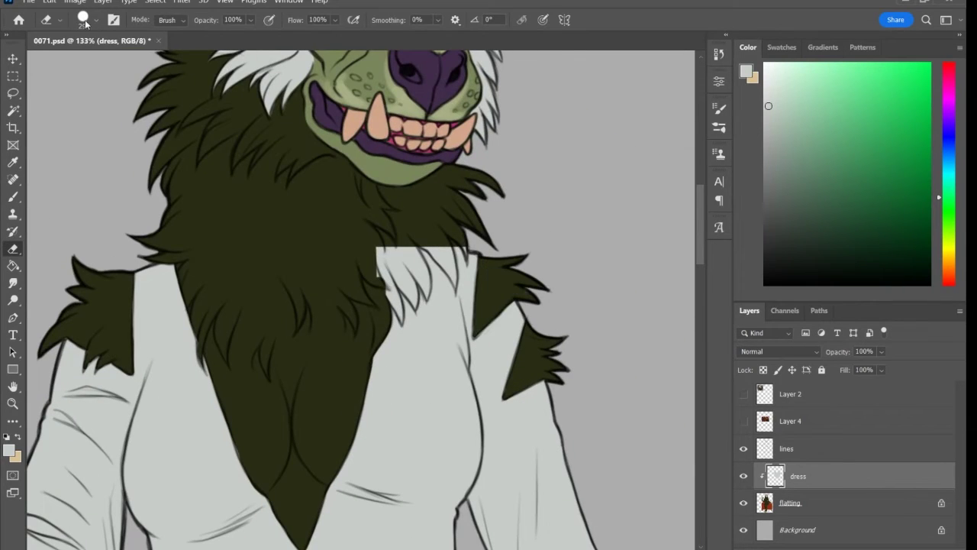
mouse_move(454, 252)
mouse_down()
mouse_move(424, 286)
mouse_move(389, 298)
mouse_move(401, 260)
mouse_up()
key(ctrl+0)
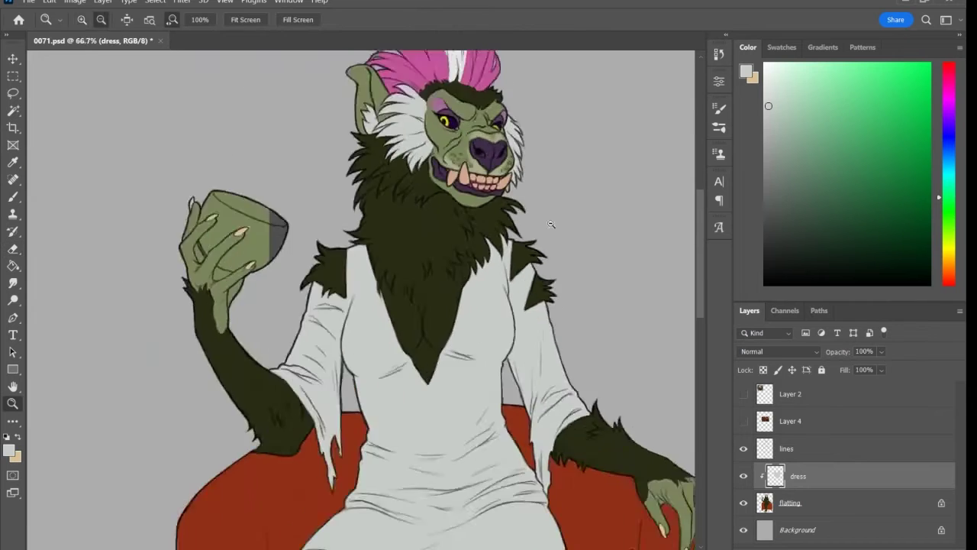
Recolour the dress near-black and lighten the selected body fur to a lighter olive green on the flatting layer
key(ctrl+minus)
key(w)
click(790, 503)
click(13, 369)
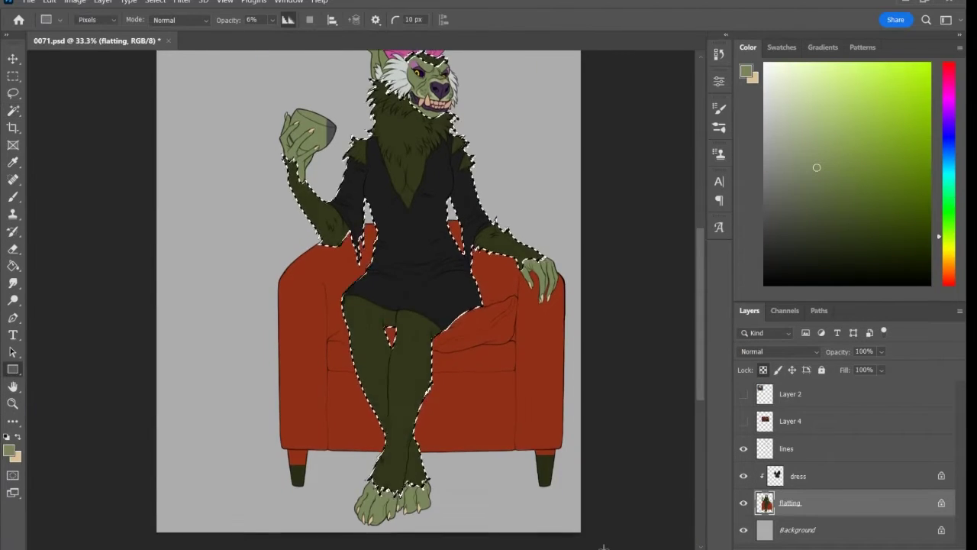
key(ctrl+d)
Recolour both armchair legs near-black on the flatting layer, painting up to the red upholstery
scroll(697, 298, down, 2)
drag(524, 427, 571, 471)
drag(287, 427, 307, 461)
key(b)
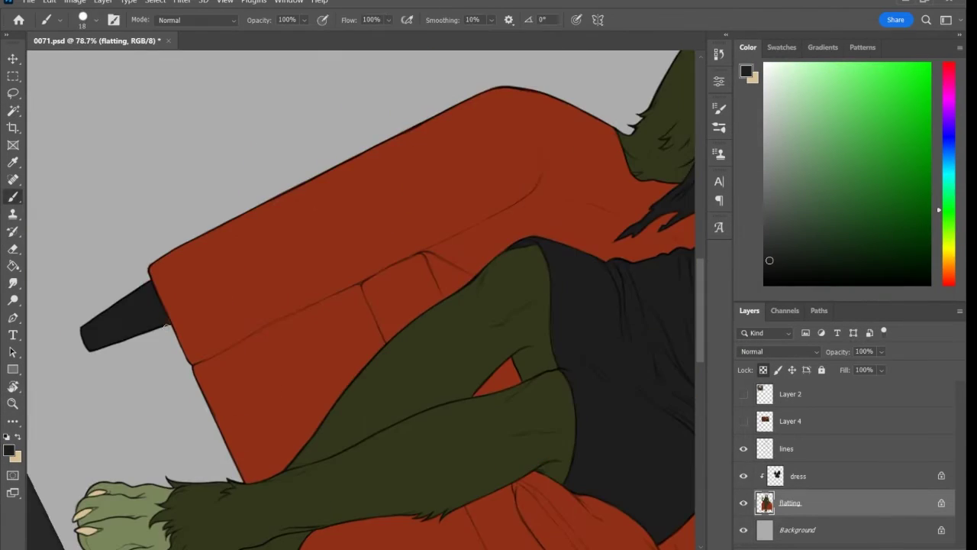
Recolour the glass in the raised hand dark grey on the flatting layer and clear the selection
key(ctrl+0)
scroll(179, 248, up, 4)
mouse_move(180, 248)
mouse_down()
mouse_move(200, 176)
mouse_move(259, 256)
mouse_move(252, 229)
mouse_move(216, 296)
mouse_move(305, 229)
mouse_move(275, 267)
mouse_up()
key(z)
key(ctrl+0)
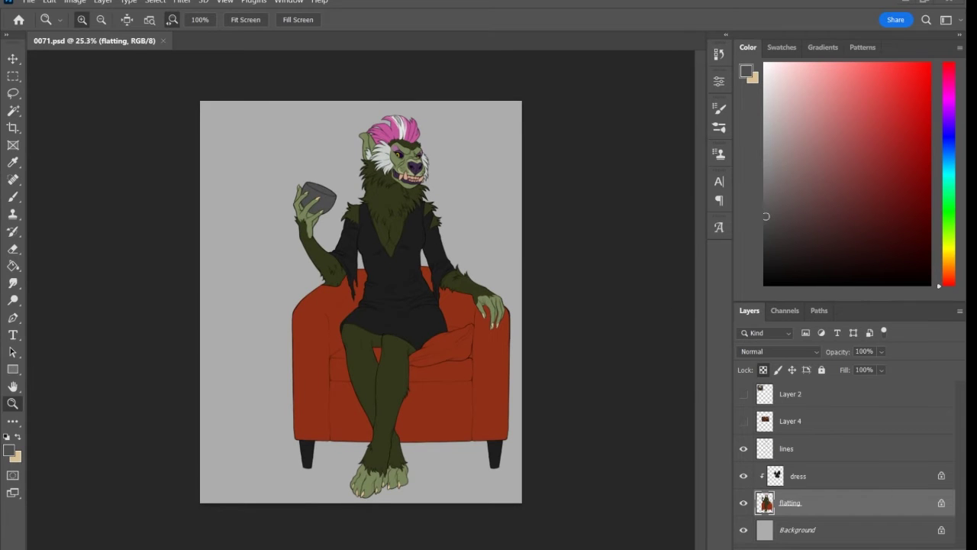
scroll(595, 300, up, 2)
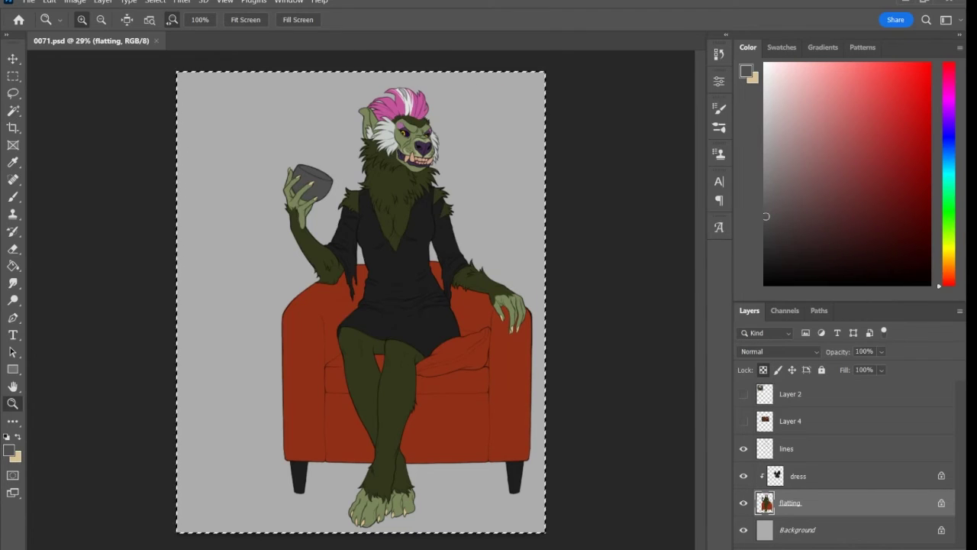
key(ctrl+d)
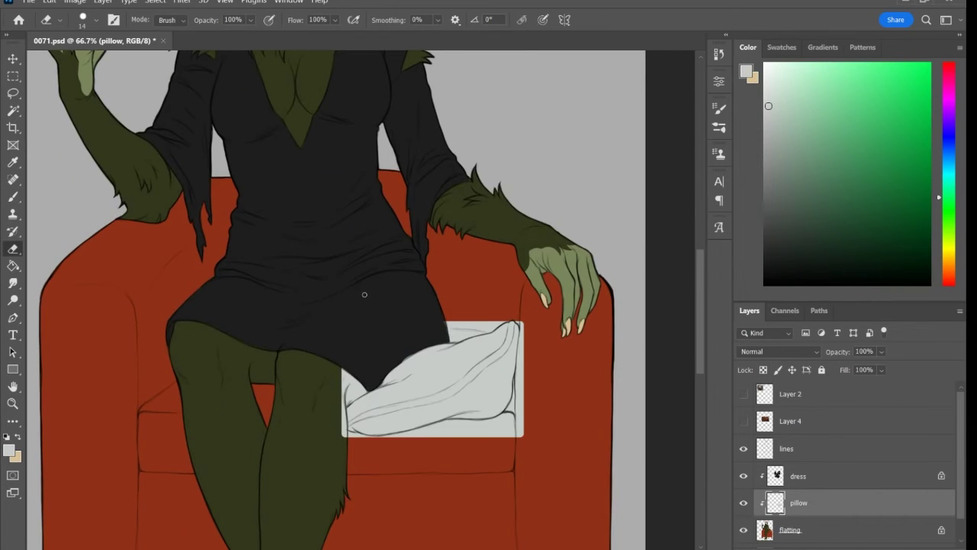
Erase the excess light grey on the pillow layer from the dress, thigh and armchair around the pillow's outline
drag(363, 396, 349, 367)
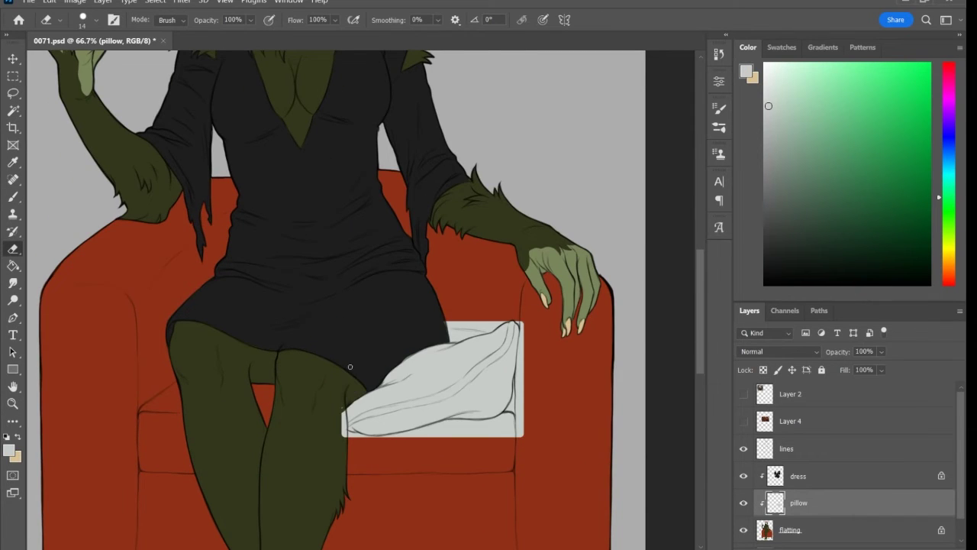
drag(505, 320, 449, 336)
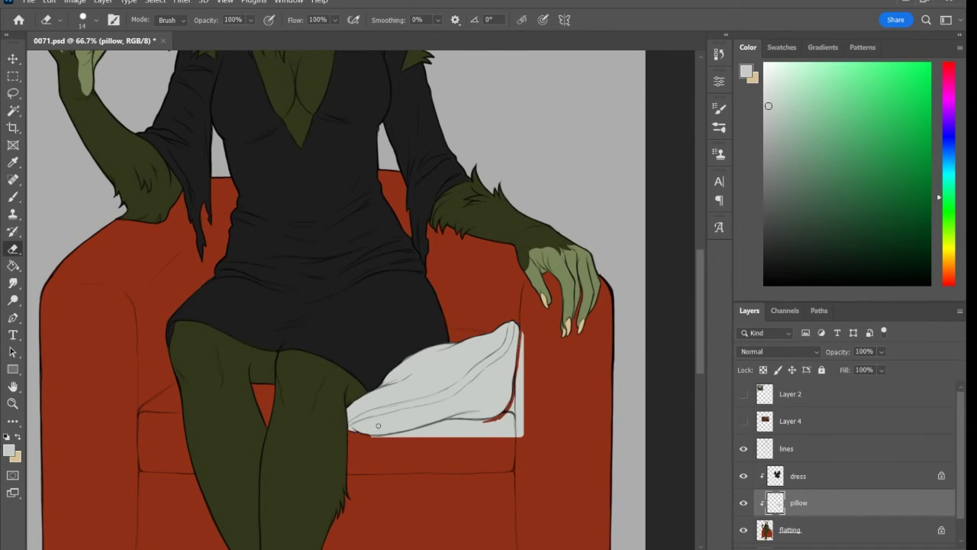
drag(428, 420, 449, 420)
mouse_move(518, 332)
mouse_down()
mouse_move(458, 435)
mouse_move(408, 432)
mouse_up()
Fill the pillow with dark grey and paint a darker stripe along its length between the two fold lines
key(u)
key(alt+BackSpace)
key(b)
drag(350, 419, 510, 328)
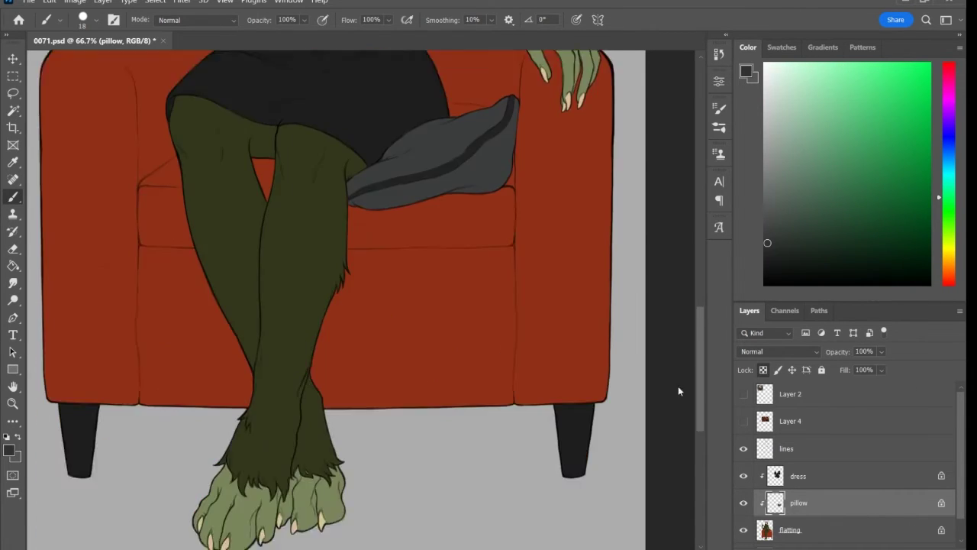
scroll(253, 317, up, 5)
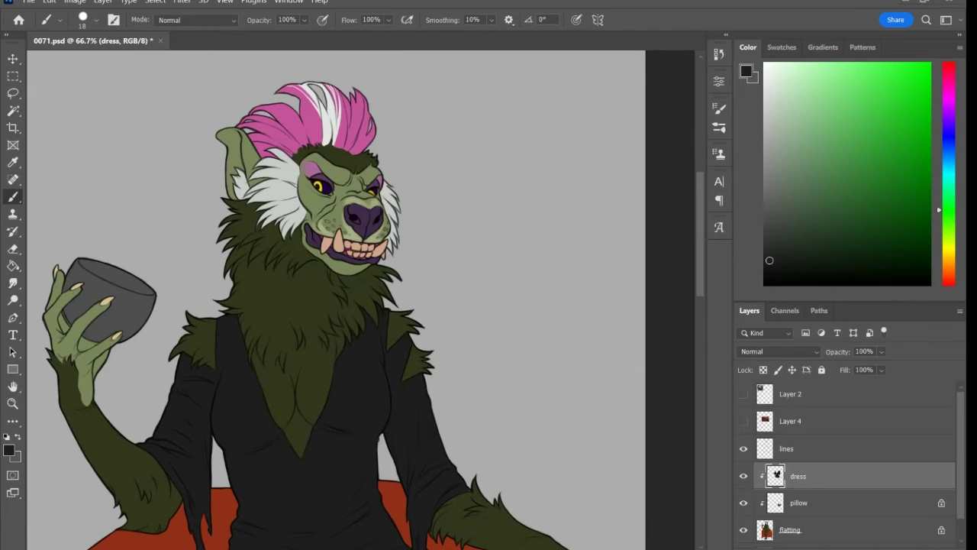
scroll(427, 392, down, 5)
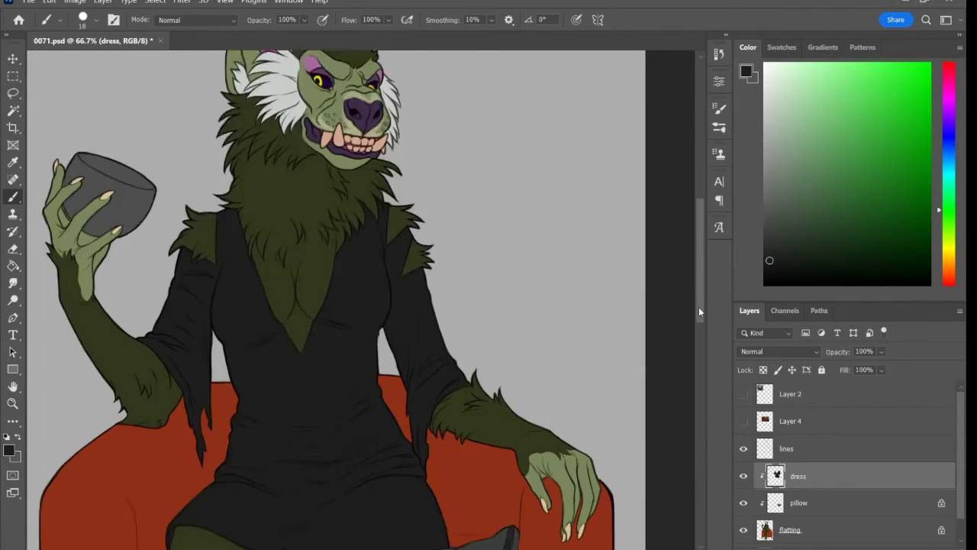
scroll(427, 392, up, 5)
ctrl+click(428, 392)
scroll(414, 394, down, 4)
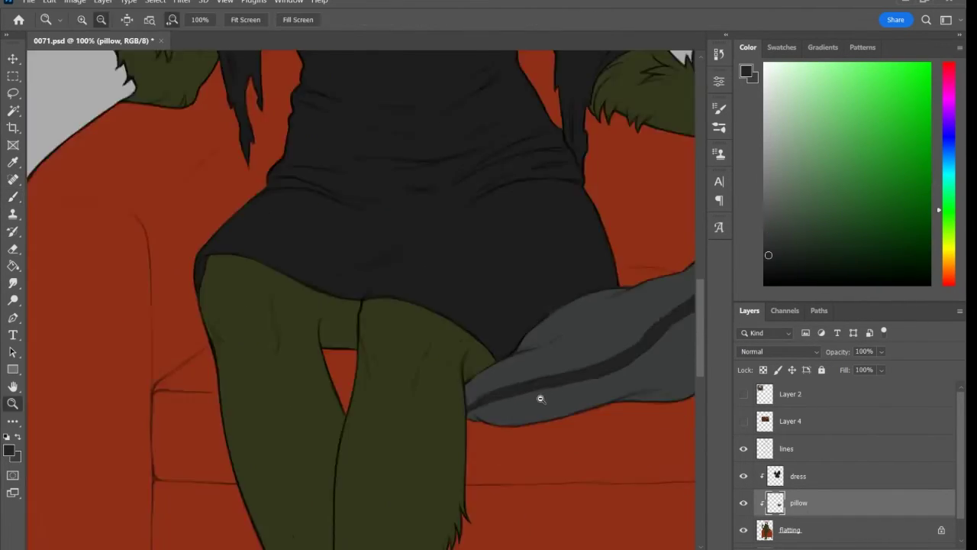
Smudge the dark fur into the green skin at both wrists on the flatting layer at 56% strength
scroll(539, 397, up, 3)
ctrl+click(140, 140)
key(r)
scroll(532, 392, left, 3)
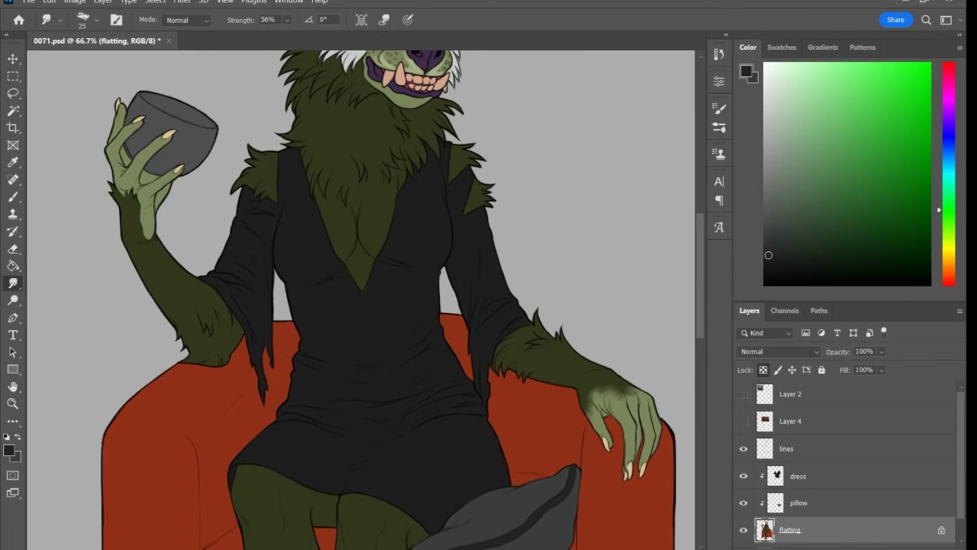
scroll(532, 392, up, 6)
Set up clipped blue-to-purple gradient layers named shade and light, with a white-filled Layer 5 between them
key(ctrl+shift+alt+n)
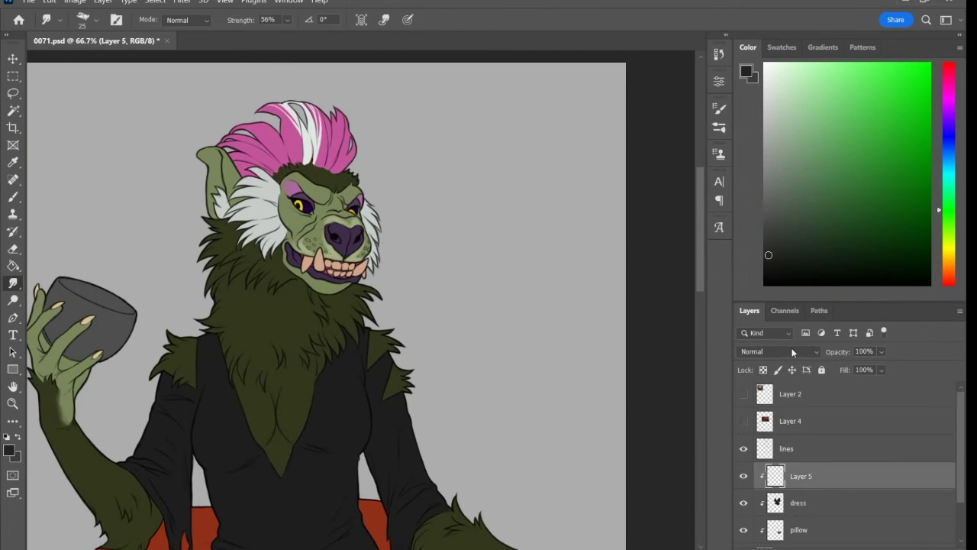
key(g)
click(611, 179)
scroll(431, 200, down, 3)
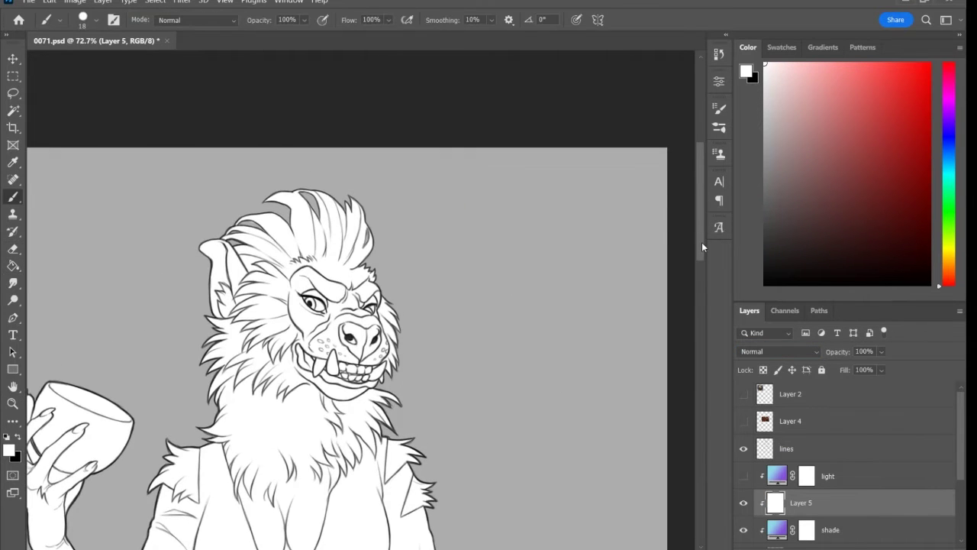
Erase Layer 5 to reveal blue shading on the ear, hair, mane, eyes, mouth and the area beneath the jaw
drag(233, 246, 252, 267)
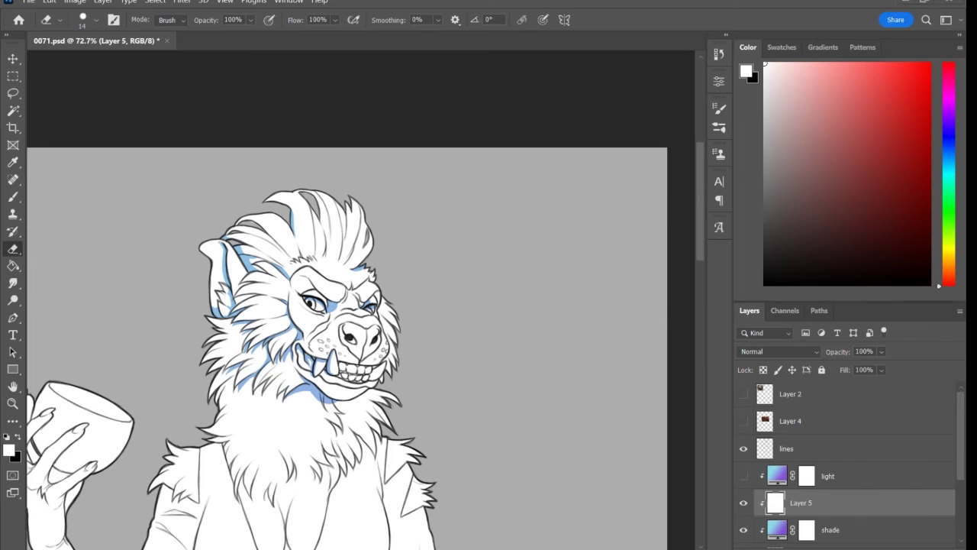
click(743, 504)
click(744, 504)
scroll(323, 245, down, 1)
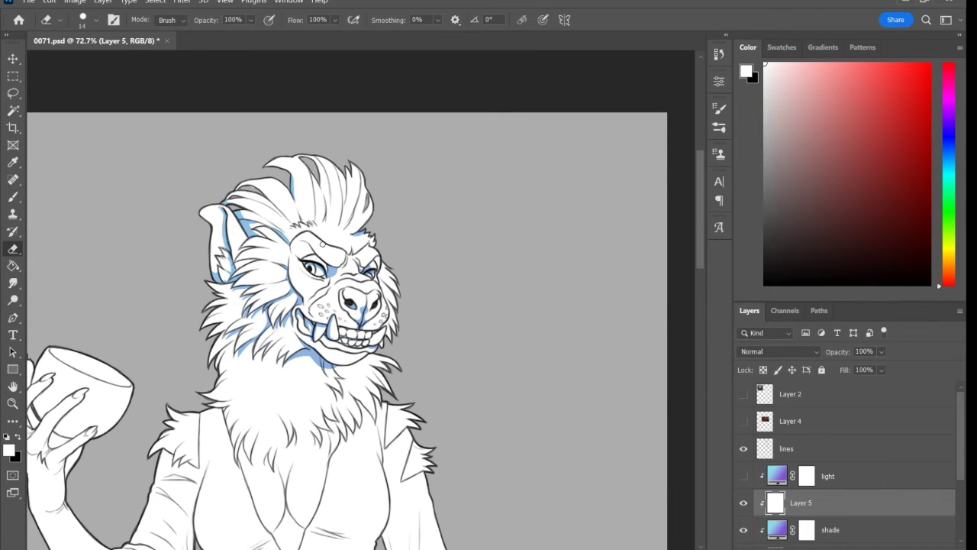
Erase shadows on Layer 5 along the neckline, under the bust and down the raised-arm side of the dress
scroll(695, 229, down, 6)
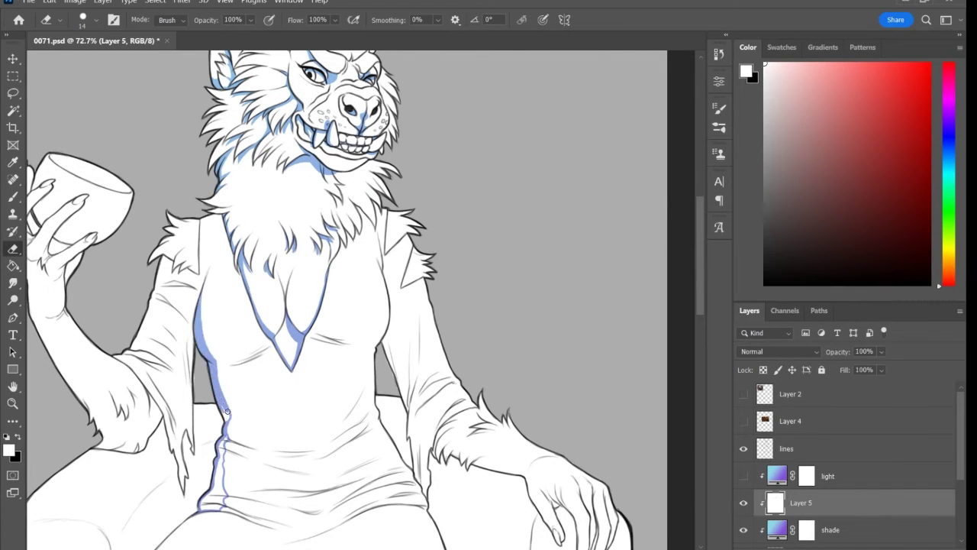
drag(226, 438, 203, 504)
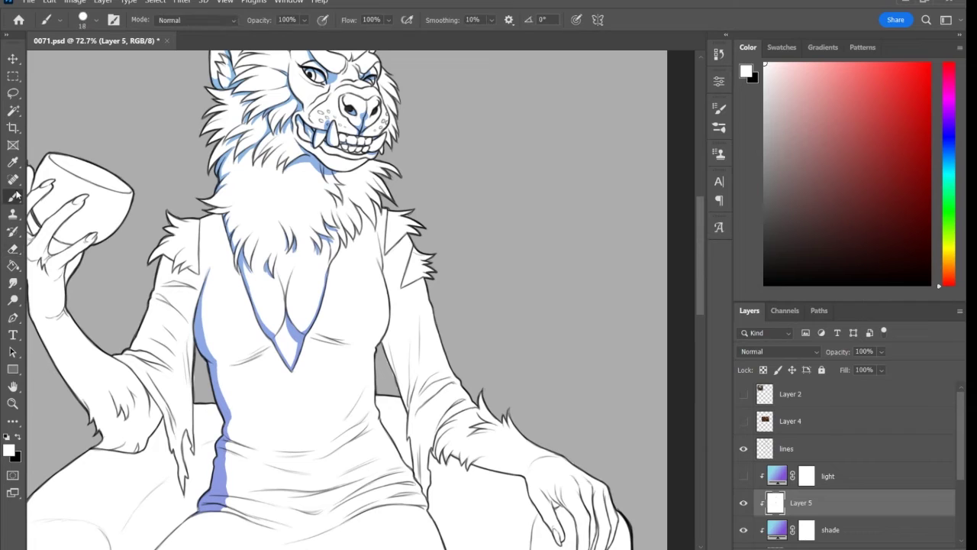
mouse_move(226, 367)
mouse_down()
mouse_move(206, 328)
mouse_move(237, 365)
mouse_up()
scroll(223, 373, down, 3)
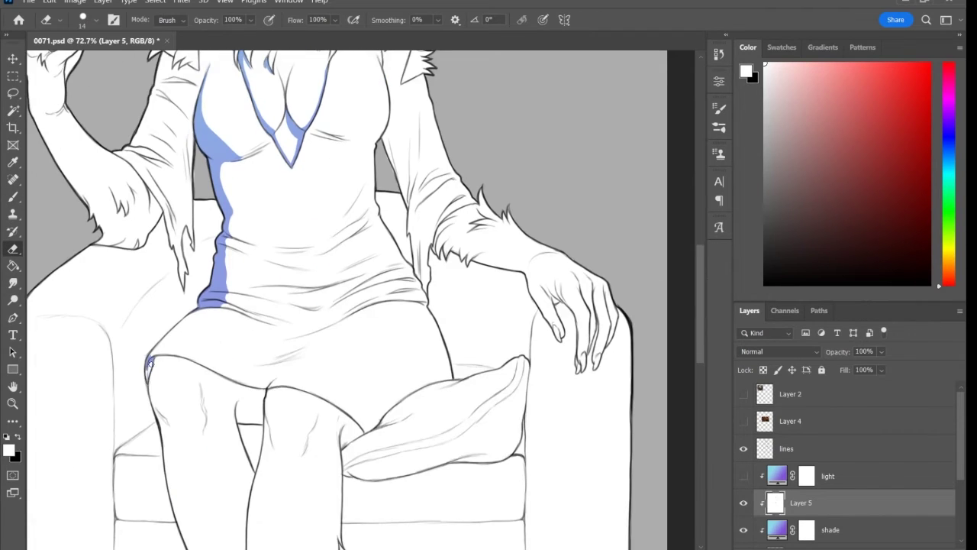
Erase cast shadows on Layer 5 along the skirt's side, under its hem and between the thighs
drag(312, 397, 347, 416)
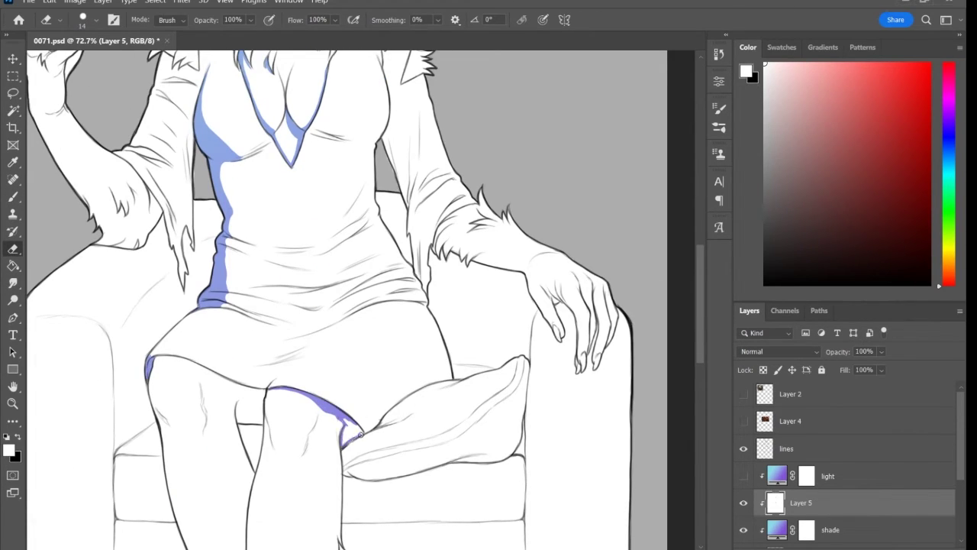
mouse_move(157, 365)
mouse_down()
mouse_move(229, 397)
mouse_move(203, 309)
mouse_up()
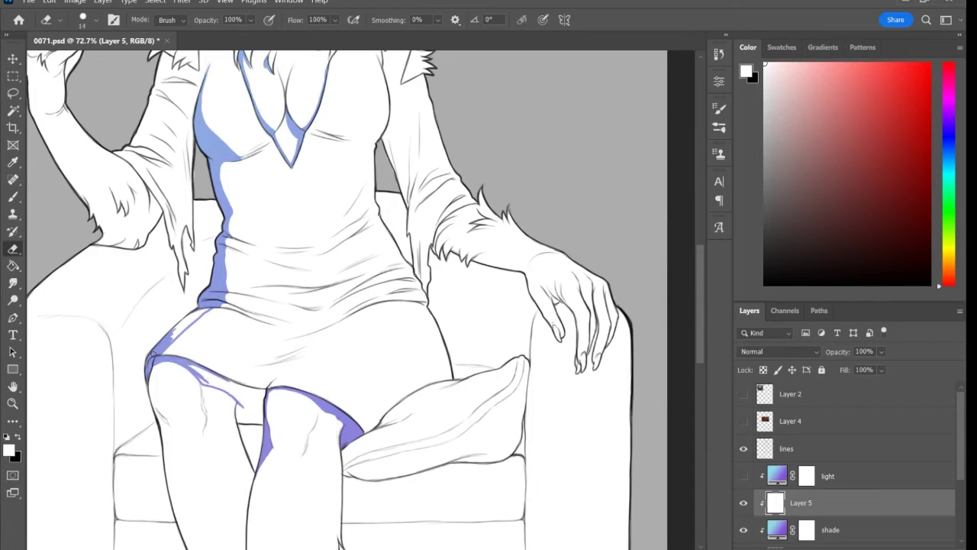
mouse_move(190, 366)
mouse_down()
mouse_move(244, 413)
mouse_move(256, 468)
mouse_up()
drag(263, 409, 195, 370)
scroll(229, 381, down, 3)
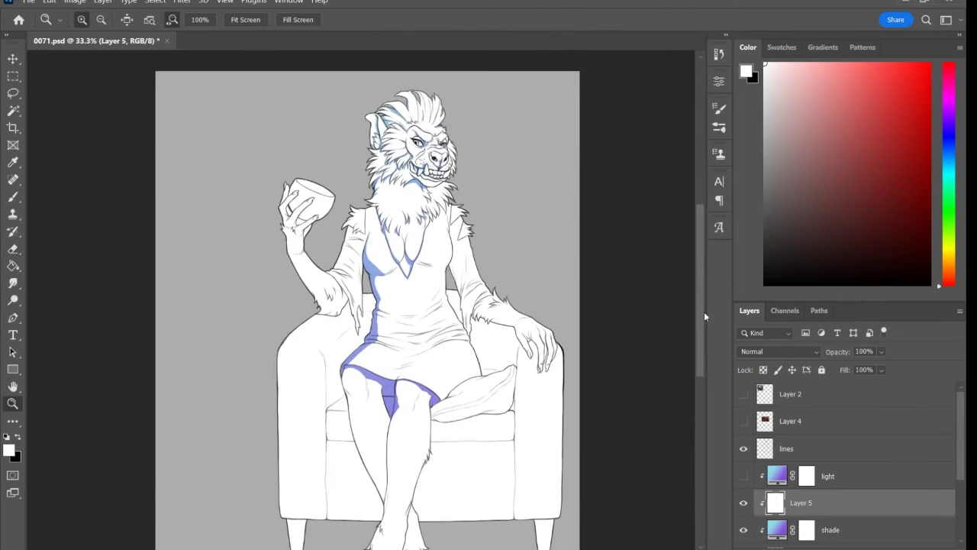
Erase shadows on Layer 5 behind the fingers on the glass, along the raised forearm and on its sleeve and shoulder tuft
scroll(300, 186, up, 4)
drag(271, 249, 300, 264)
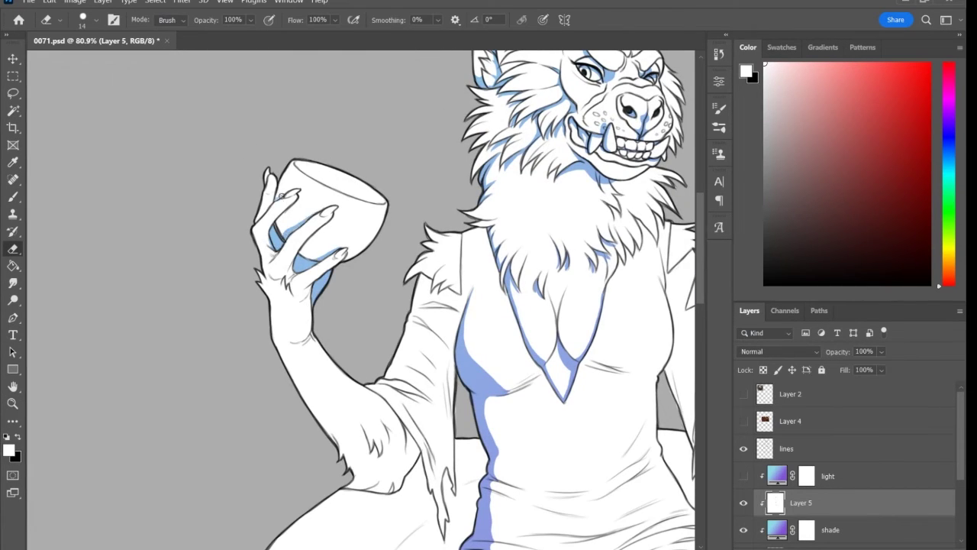
drag(271, 302, 336, 443)
drag(280, 345, 332, 438)
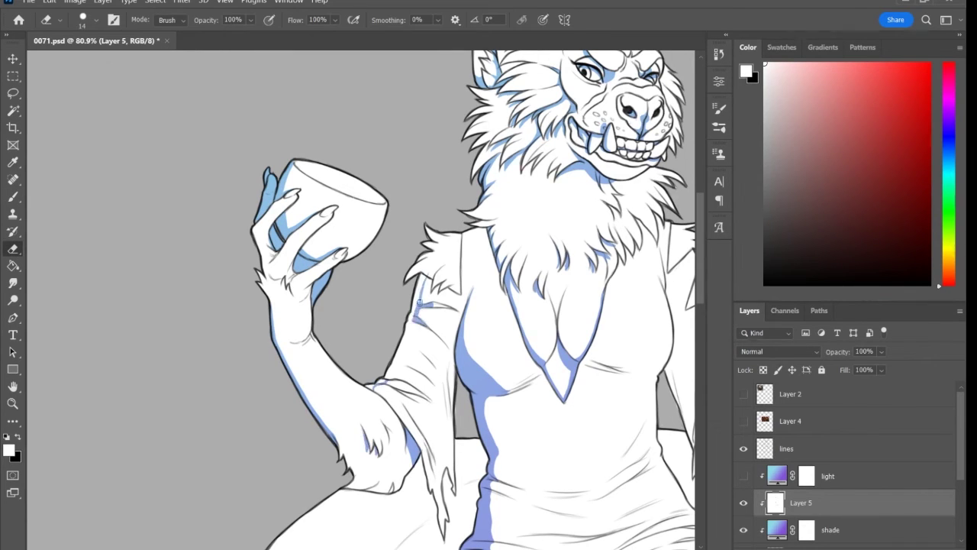
drag(424, 274, 375, 385)
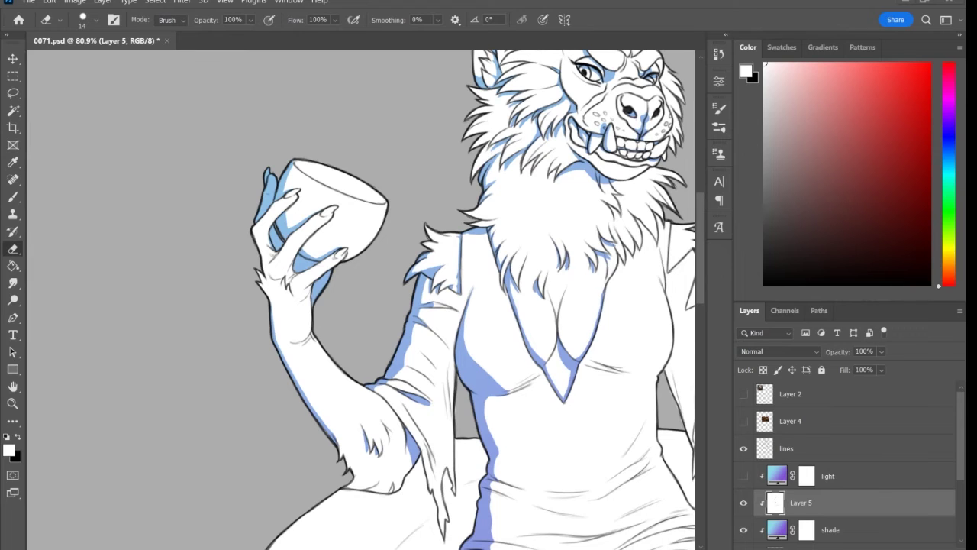
drag(458, 246, 359, 338)
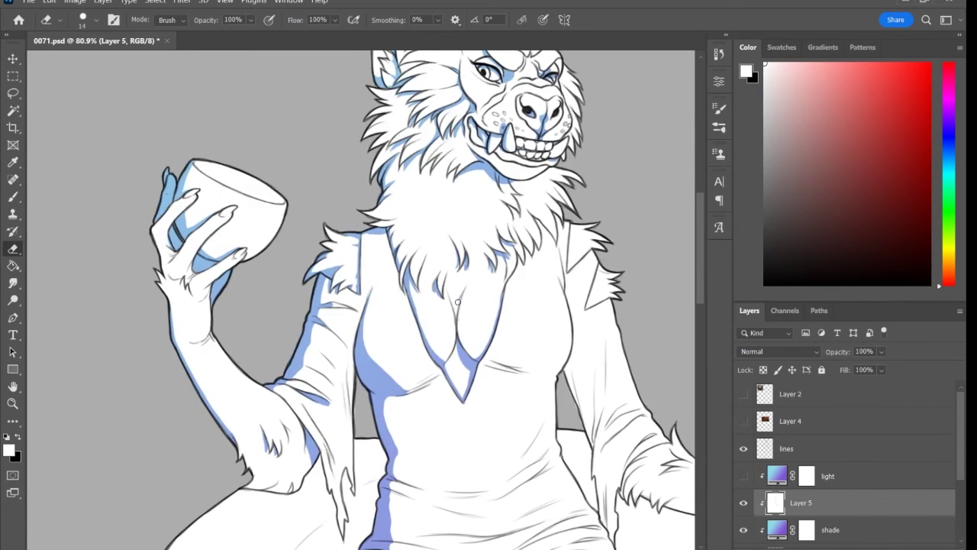
Erase a shadow band on Layer 5 along the outer edge of the armchair's arm below the raised elbow
scroll(584, 293, down, 5)
drag(283, 333, 152, 427)
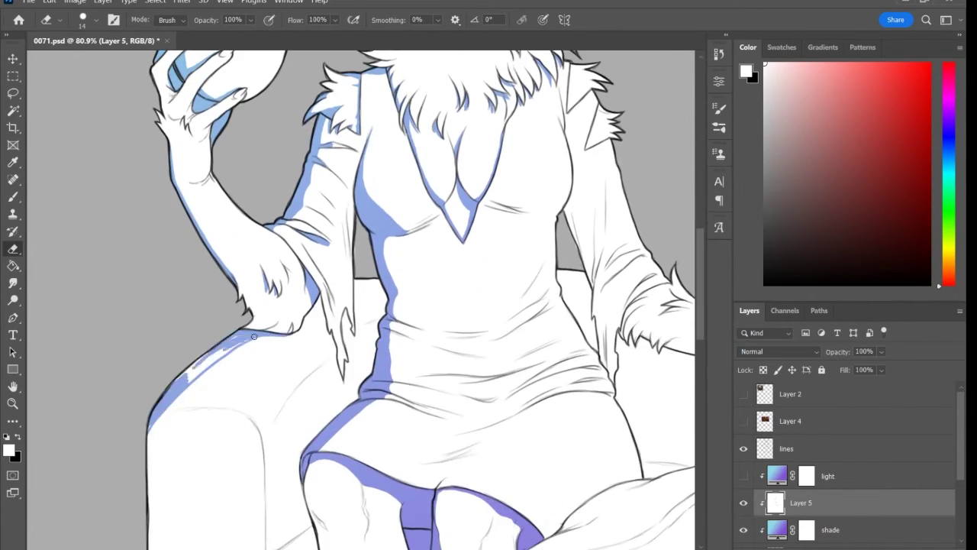
mouse_move(244, 343)
mouse_down()
mouse_move(153, 439)
mouse_move(149, 474)
mouse_up()
key(b)
scroll(171, 69, down, 6)
key(e)
drag(165, 99, 164, 481)
drag(150, 126, 158, 305)
Erase slanted shadows on Layer 5 across the upper parts of both armchair legs
drag(176, 526, 216, 505)
drag(168, 481, 212, 486)
scroll(214, 487, right, 5)
scroll(343, 305, down, 5)
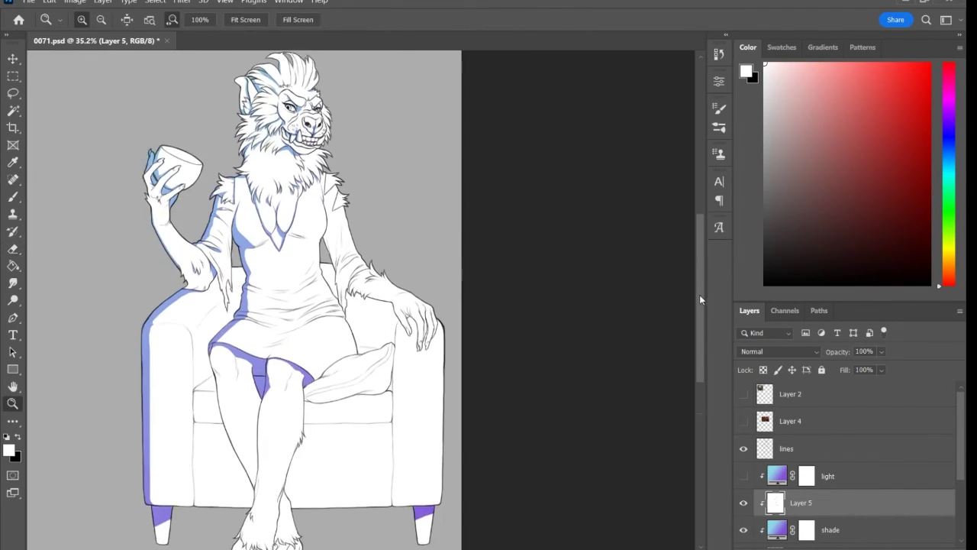
Erase Layer 5 to shade the armchair's inner back and arm beside the dress, and the adjoining thigh edge
scroll(344, 305, up, 5)
mouse_move(177, 296)
mouse_down()
mouse_move(184, 468)
mouse_move(194, 350)
mouse_move(187, 456)
mouse_up()
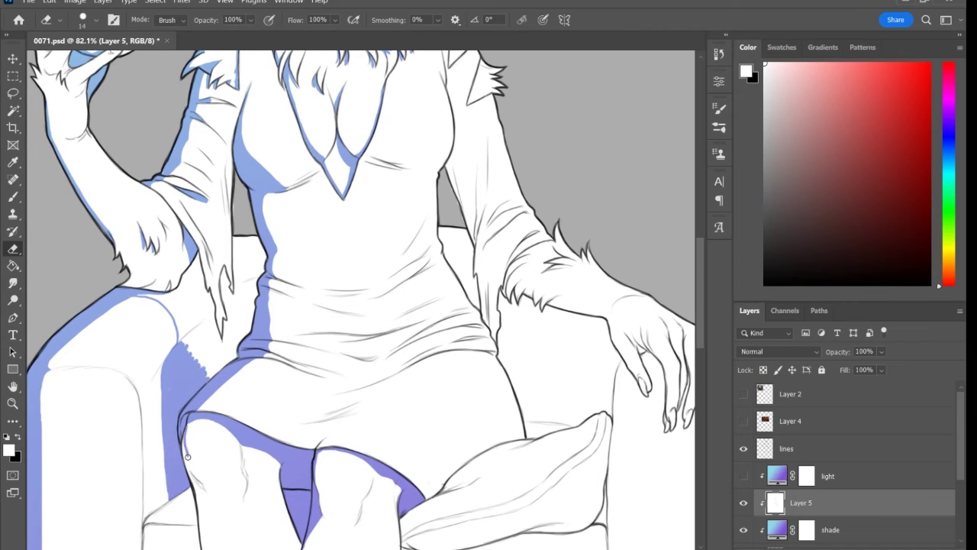
mouse_move(223, 289)
mouse_down()
mouse_move(194, 328)
mouse_move(161, 313)
mouse_move(206, 358)
mouse_move(258, 296)
mouse_up()
Try the shade layer in Multiply blend mode and restore it to Normal
key(z)
key(ctrl+0)
key(alt+bracketleft)
key(shift+plus)
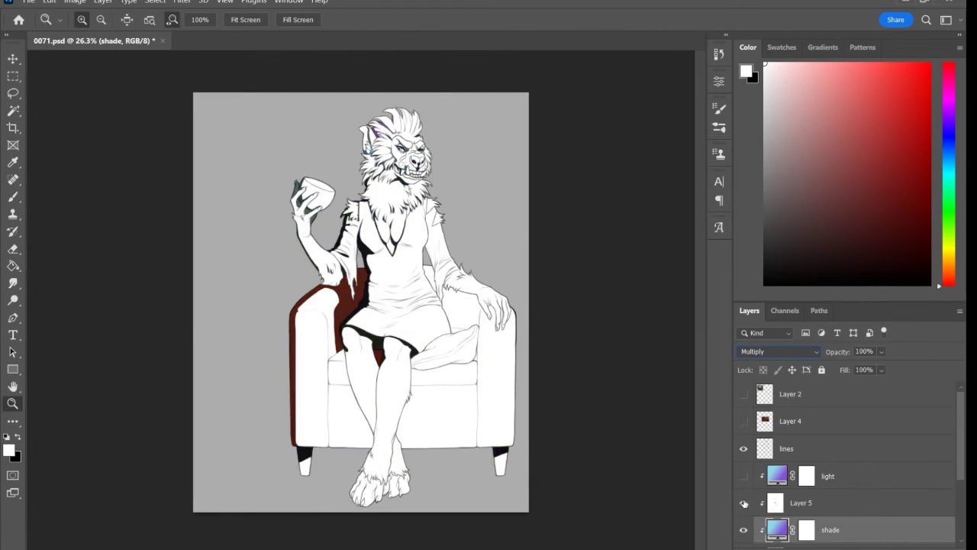
key(shift+minus)
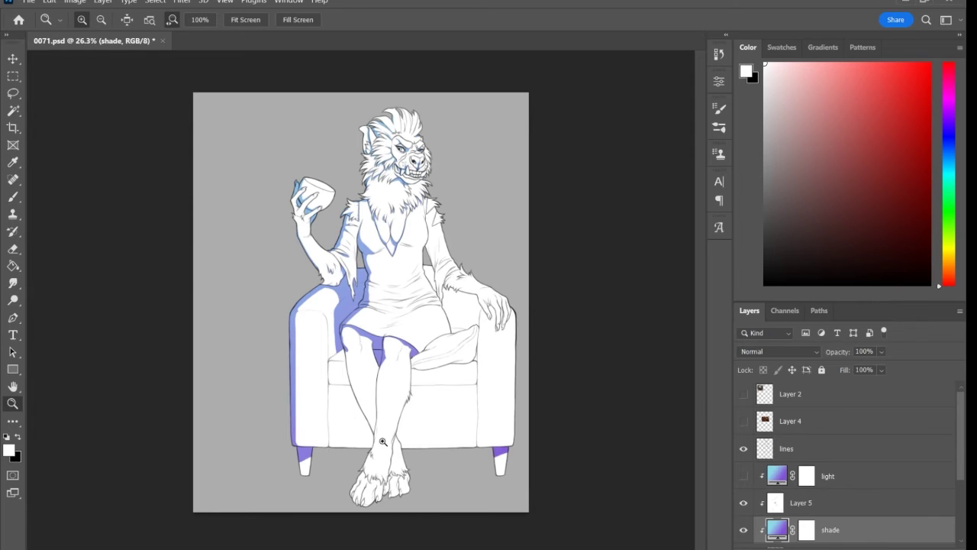
Erase Layer 5 to shade the armchair's seat and front beside the crossed legs and the edges of both lower legs
key(e)
scroll(350, 412, up, 3)
key(alt+bracketright)
mouse_move(327, 317)
mouse_down()
mouse_move(357, 389)
mouse_move(324, 309)
mouse_up()
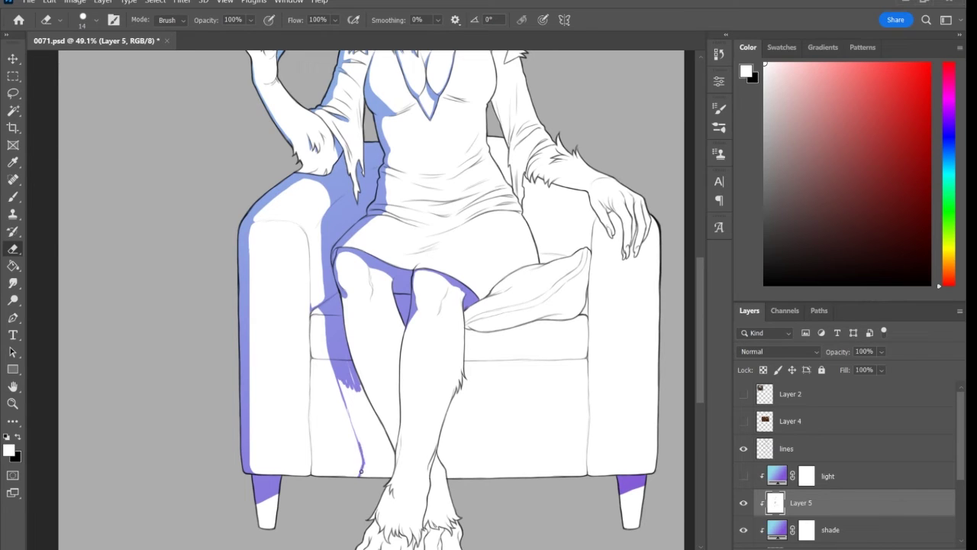
mouse_move(361, 471)
mouse_down()
mouse_move(359, 381)
mouse_move(385, 466)
mouse_move(374, 435)
mouse_up()
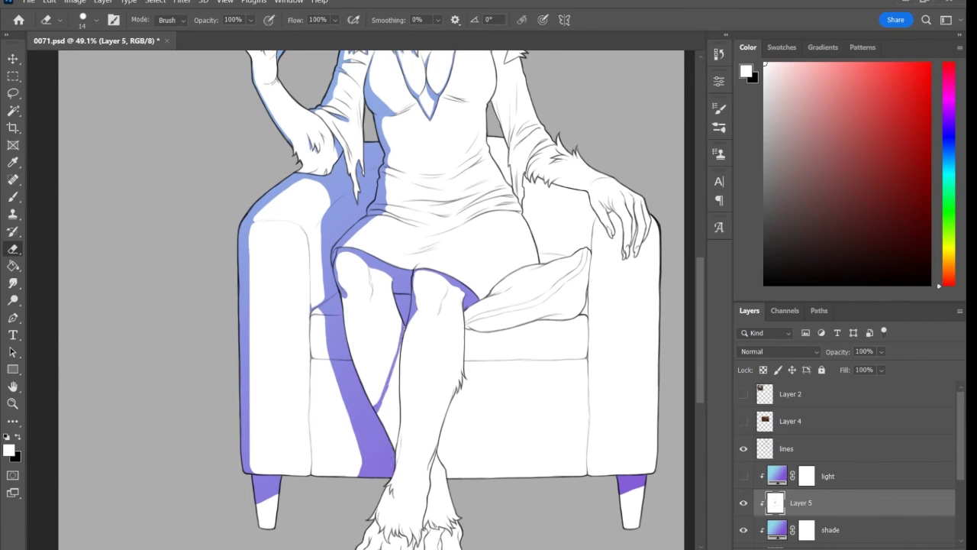
mouse_move(401, 340)
mouse_down()
mouse_move(382, 446)
mouse_move(347, 301)
mouse_move(371, 381)
mouse_up()
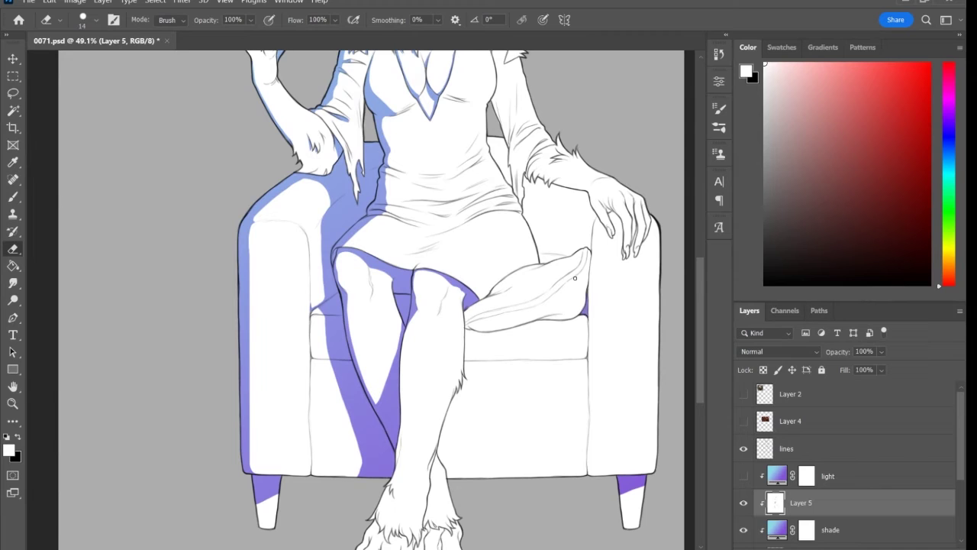
drag(415, 312, 401, 409)
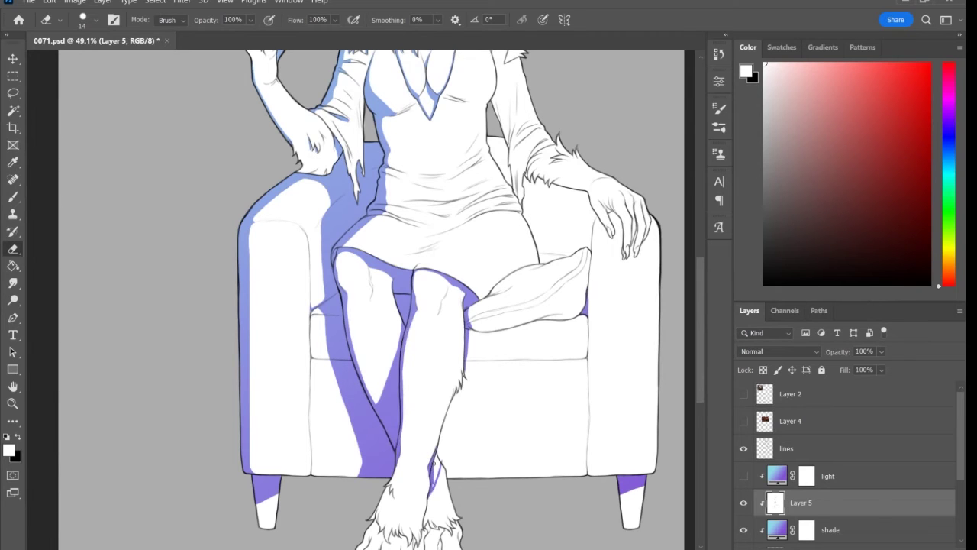
Erase shadows on Layer 5 around the ankles and toes, and on and under the pillow
key(b)
scroll(372, 298, down, 3)
key(e)
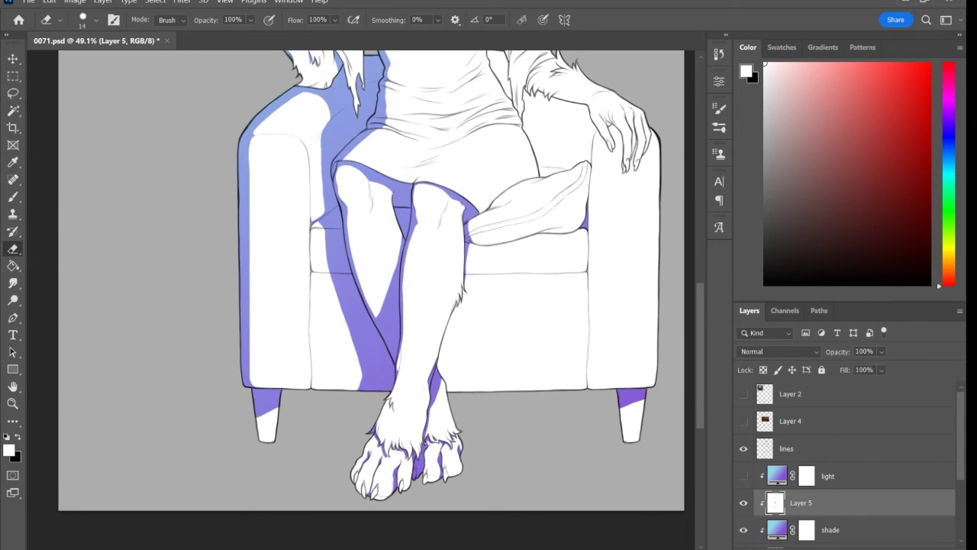
scroll(427, 444, up, 6)
mouse_move(565, 386)
mouse_down()
mouse_move(470, 398)
mouse_move(531, 394)
mouse_move(477, 406)
mouse_up()
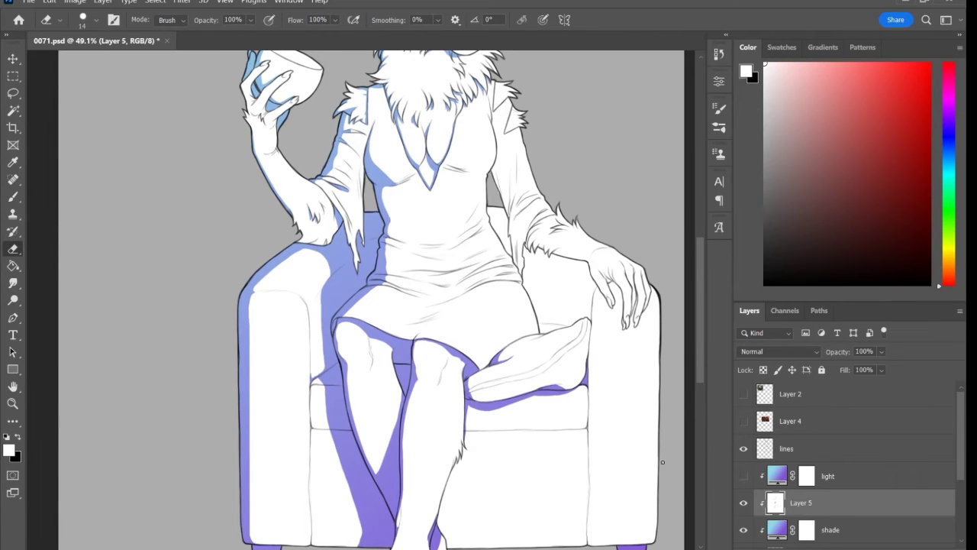
Erase Layer 5 over the armchair's back between the dress and the lowered arm, filling the area above the pillow with shadow
scroll(530, 306, up, 3)
drag(478, 115, 458, 200)
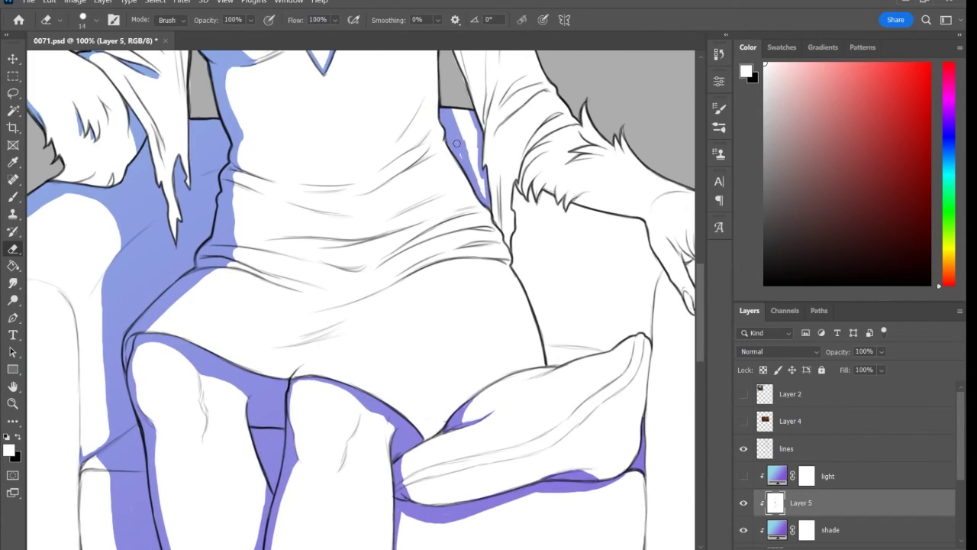
mouse_move(507, 99)
mouse_down()
mouse_move(517, 184)
mouse_move(549, 150)
mouse_move(534, 197)
mouse_up()
drag(577, 273, 593, 292)
scroll(535, 197, right, 3)
drag(401, 240, 428, 359)
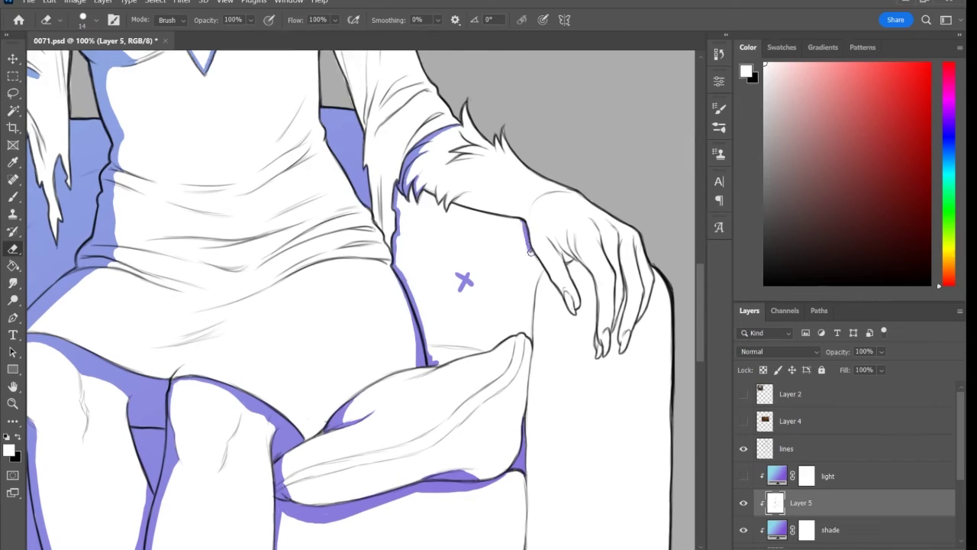
mouse_move(535, 252)
mouse_down()
mouse_move(532, 339)
mouse_move(458, 359)
mouse_up()
drag(403, 195, 424, 320)
drag(428, 359, 416, 195)
mouse_move(413, 271)
mouse_down()
mouse_move(446, 200)
mouse_move(522, 220)
mouse_move(459, 321)
mouse_up()
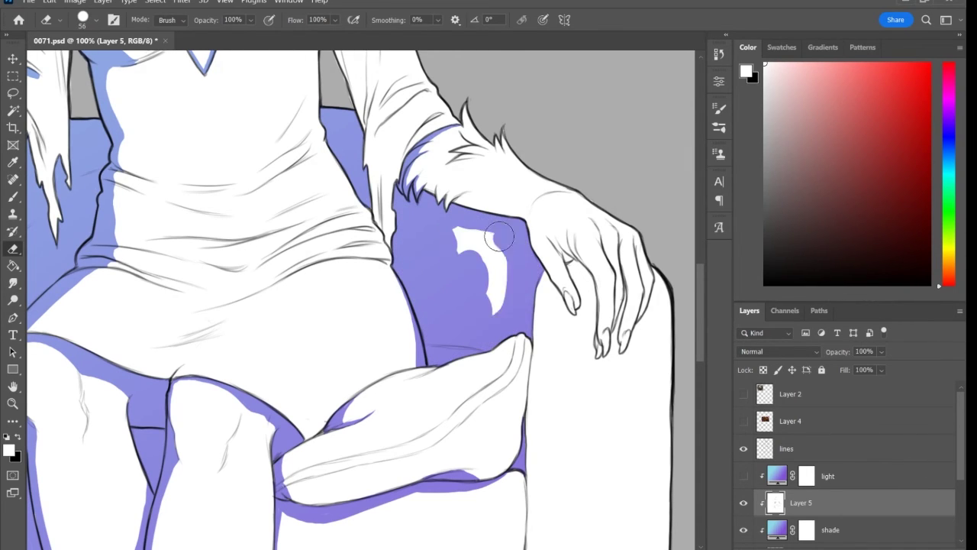
drag(489, 229, 473, 313)
Erase shadows on Layer 5 along the lowered arm's sleeve and the fold beneath the dress neckline with a smaller eraser
scroll(218, 140, up, 5)
key(bracketleft)
key(bracketleft)
key(bracketleft)
key(bracketleft)
mouse_move(336, 217)
mouse_down()
mouse_move(355, 313)
mouse_move(370, 343)
mouse_move(408, 366)
mouse_move(385, 388)
mouse_move(368, 355)
mouse_up()
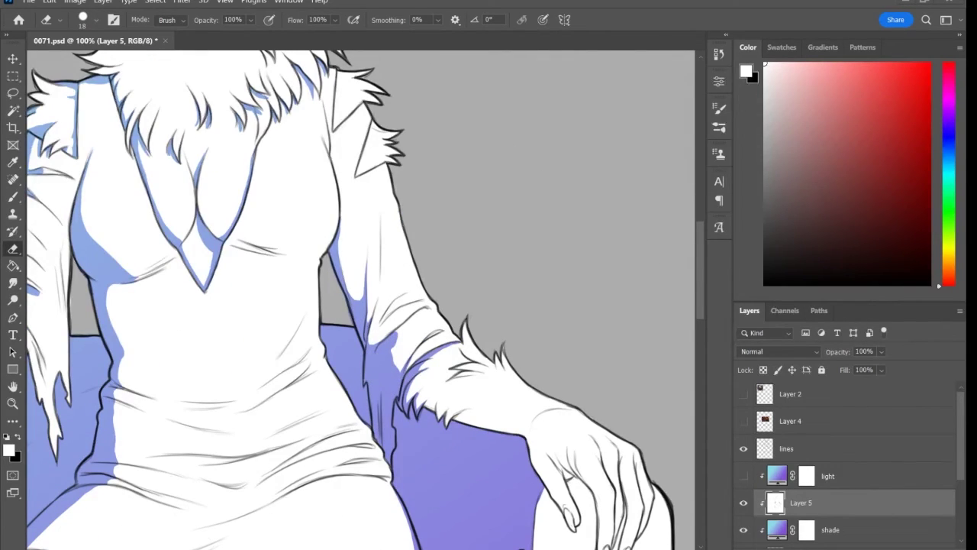
mouse_move(198, 206)
mouse_down()
mouse_move(222, 256)
mouse_move(281, 284)
mouse_up()
Erase cast shadows on Layer 5 between and beside the fingers of the hand resting on the armchair
mouse_move(700, 290)
mouse_down()
mouse_move(707, 390)
mouse_move(700, 314)
mouse_up()
drag(565, 348, 594, 443)
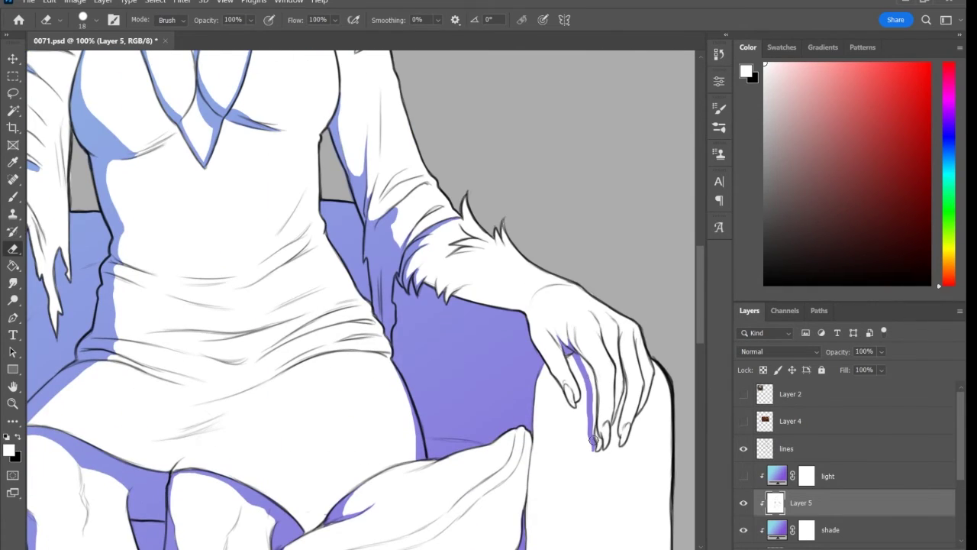
drag(619, 379, 616, 443)
drag(545, 367, 566, 411)
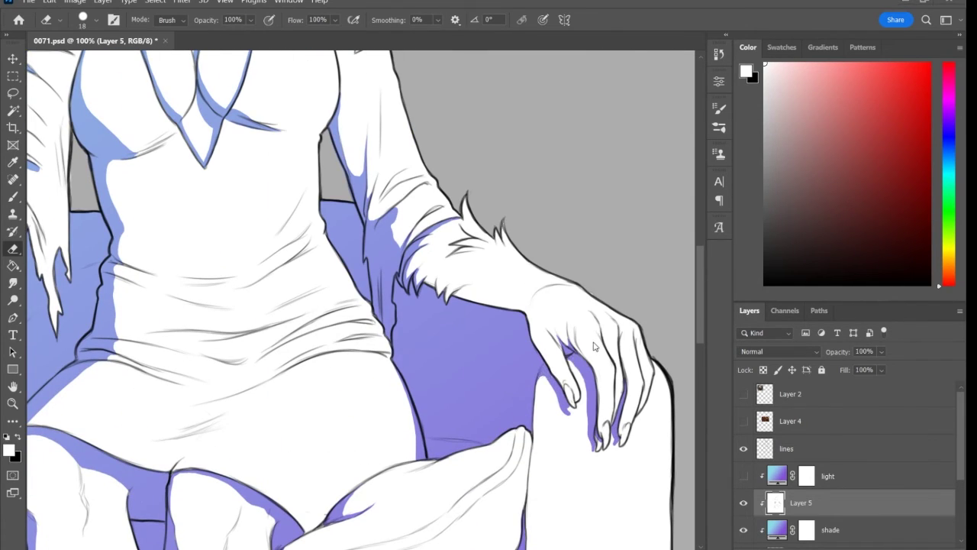
Rotate the canvas and erase fine shadows on Layer 5 across the face, hair and neck fur
drag(700, 294, 412, 90)
key(r)
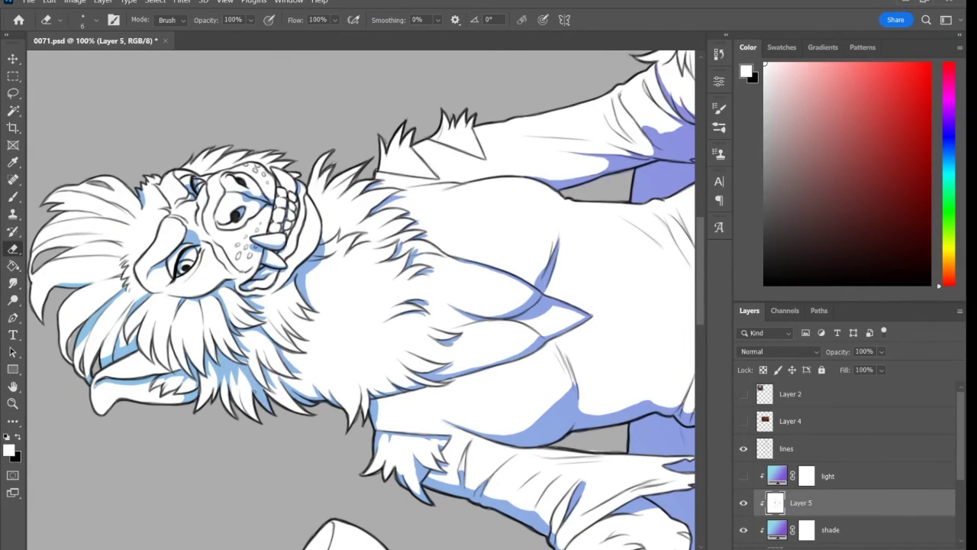
key(r)
key(Escape)
key(z)
key(ctrl+0)
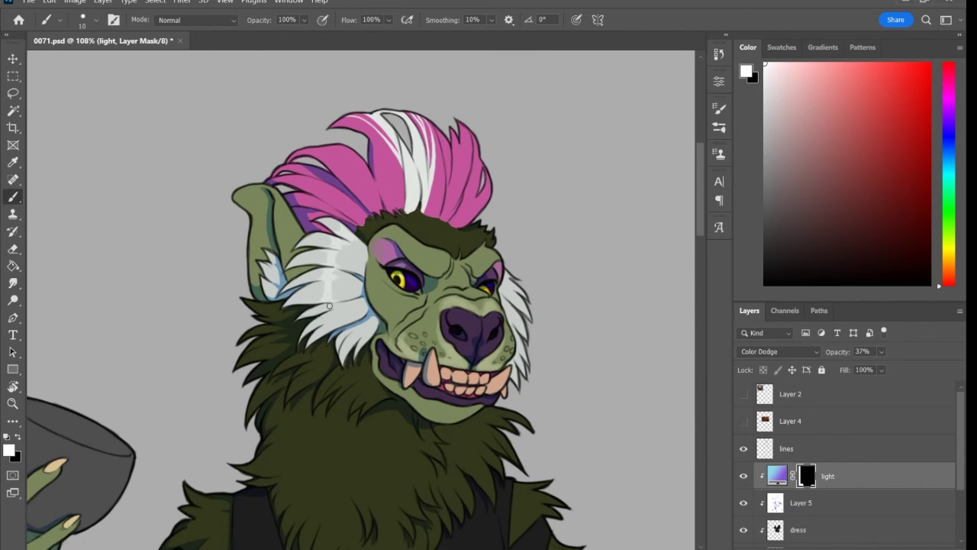
Paint highlights on the light layer's mask across the white cheek fur and the pink hair, trimming them with black
key(x)
key(x)
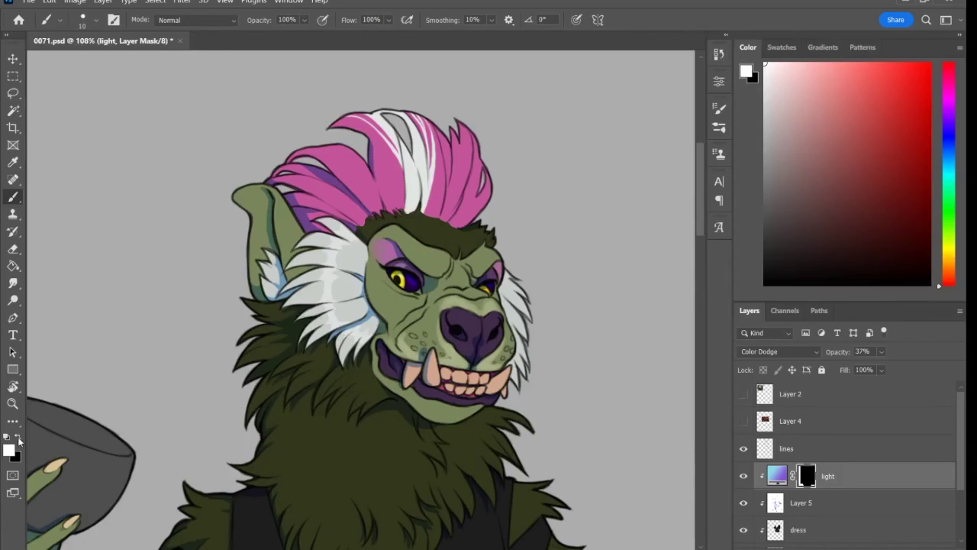
drag(368, 193, 477, 180)
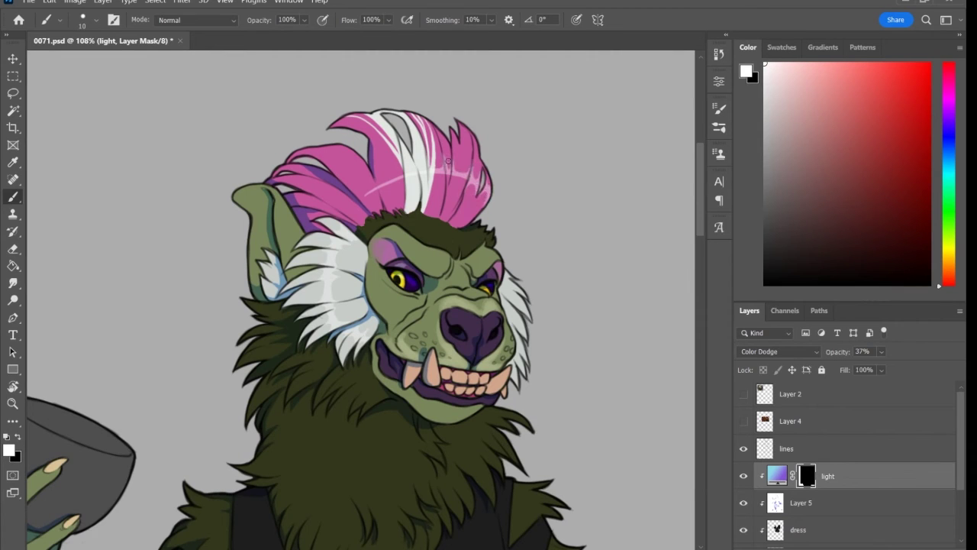
key(x)
key(x)
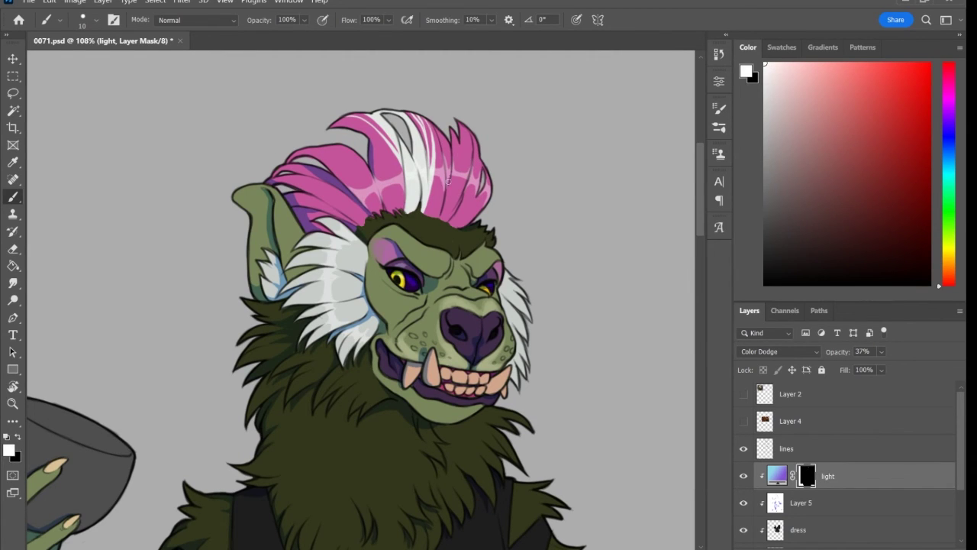
key(x)
key(x)
key(x)
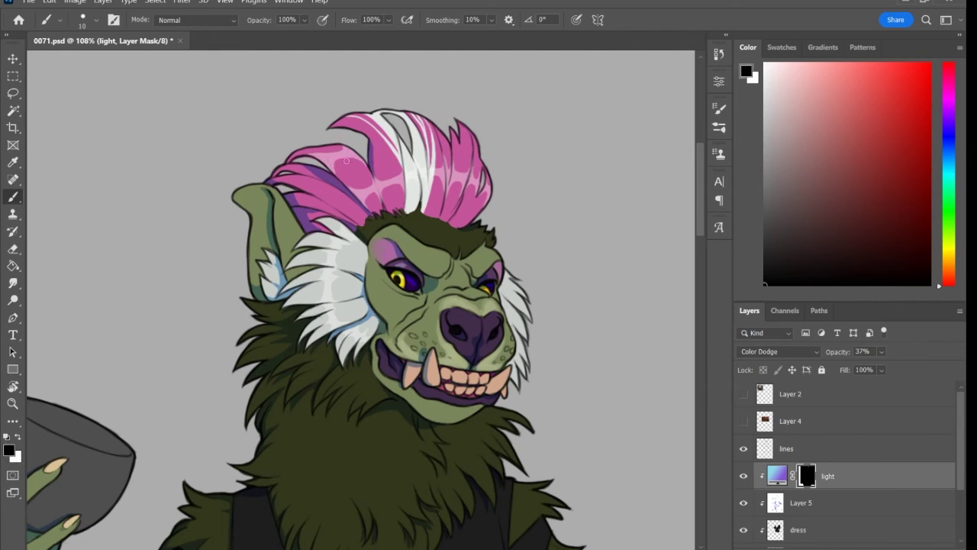
key(x)
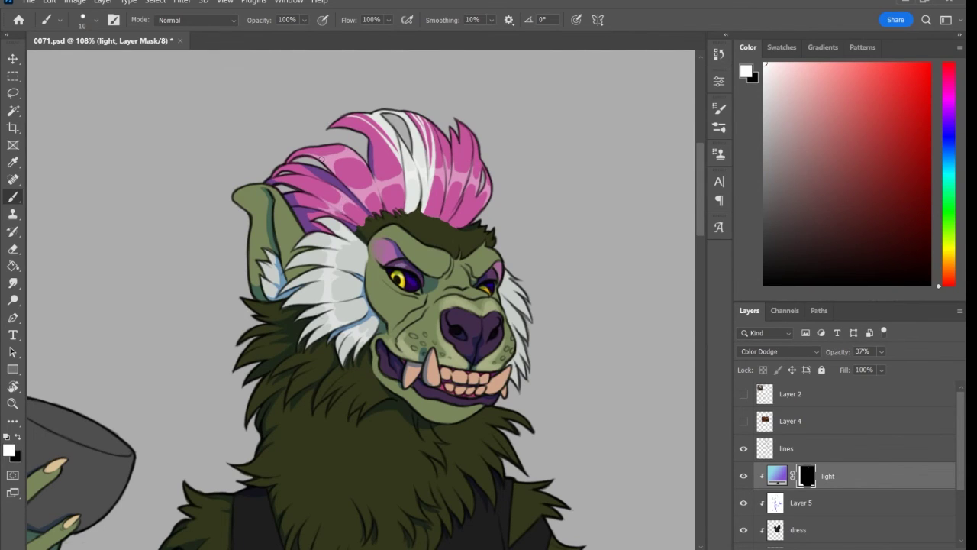
Paint highlights on the light layer's mask for the nose, lips and fangs, and along the cup's rim and side
scroll(461, 216, down, 3)
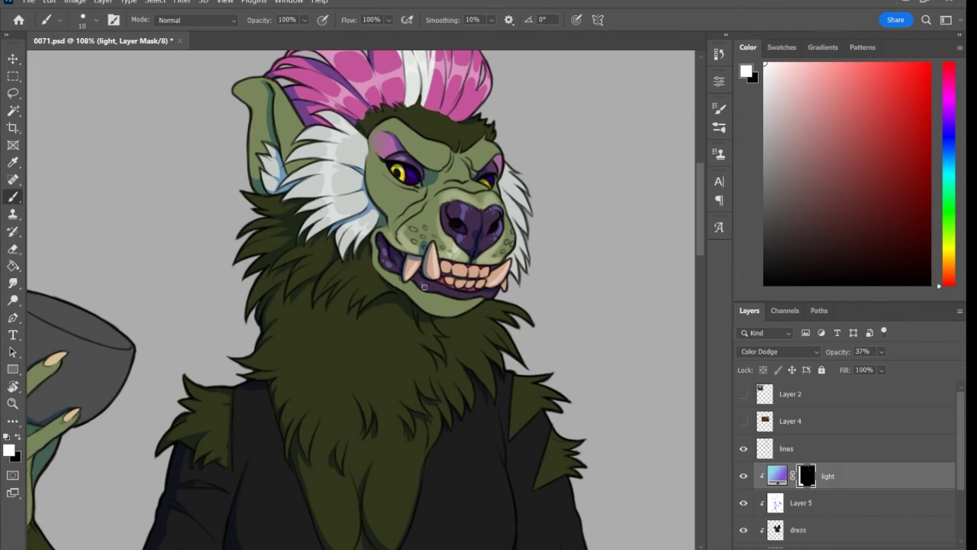
scroll(651, 247, down, 1)
scroll(650, 246, left, 4)
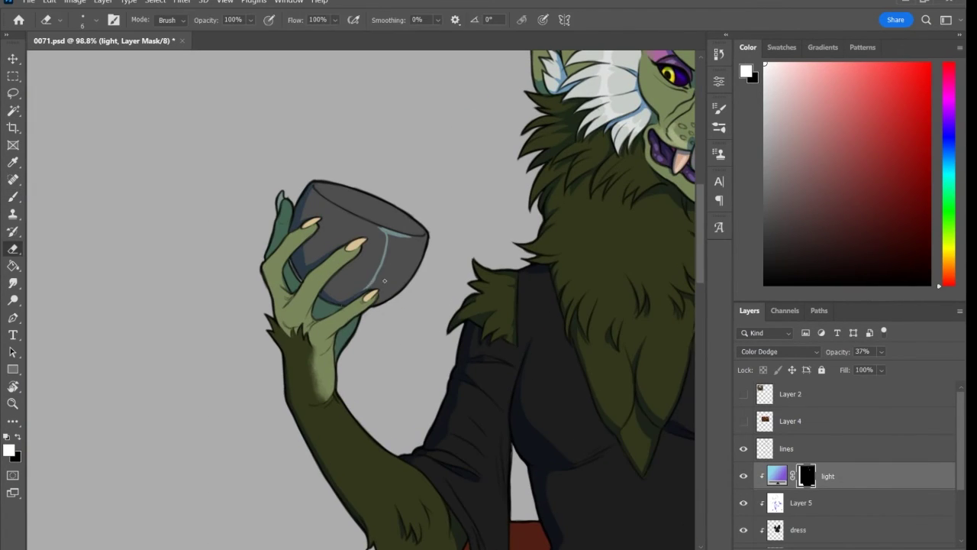
scroll(414, 237, right, 5)
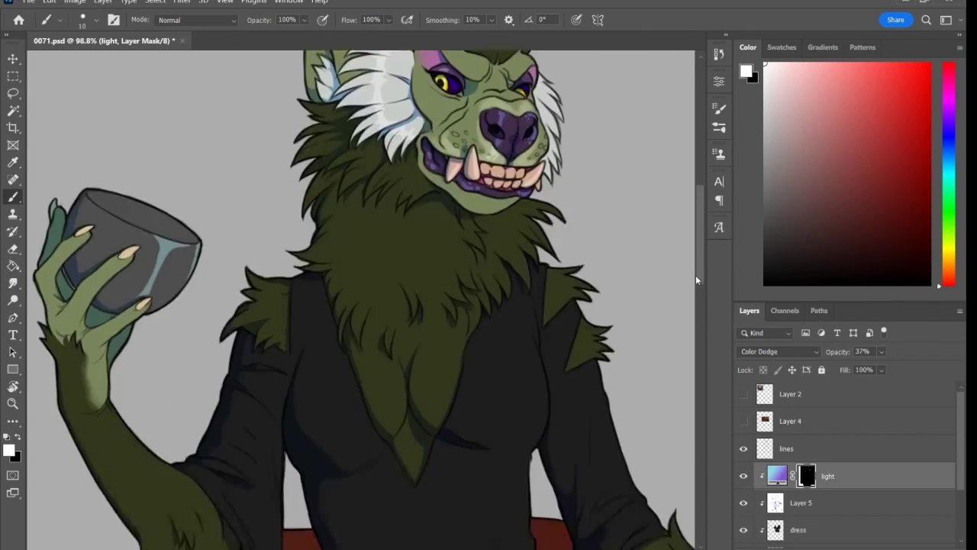
Paint highlights on the light layer's mask along the folds of both dress sleeves
scroll(177, 271, down, 5)
scroll(177, 270, right, 6)
drag(177, 270, 206, 303)
scroll(207, 304, left, 4)
drag(318, 131, 345, 241)
key(x)
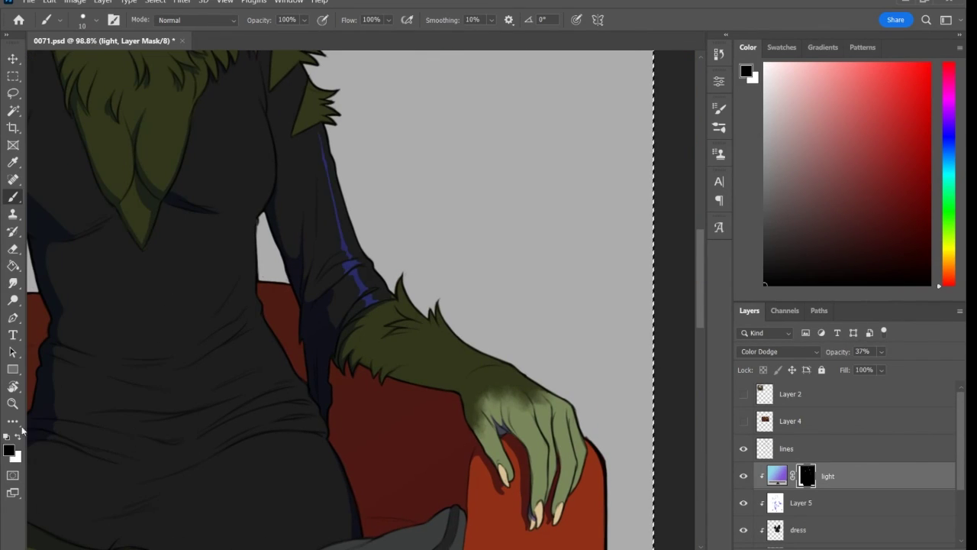
alt+click(381, 381)
scroll(184, 234, left, 6)
key(d)
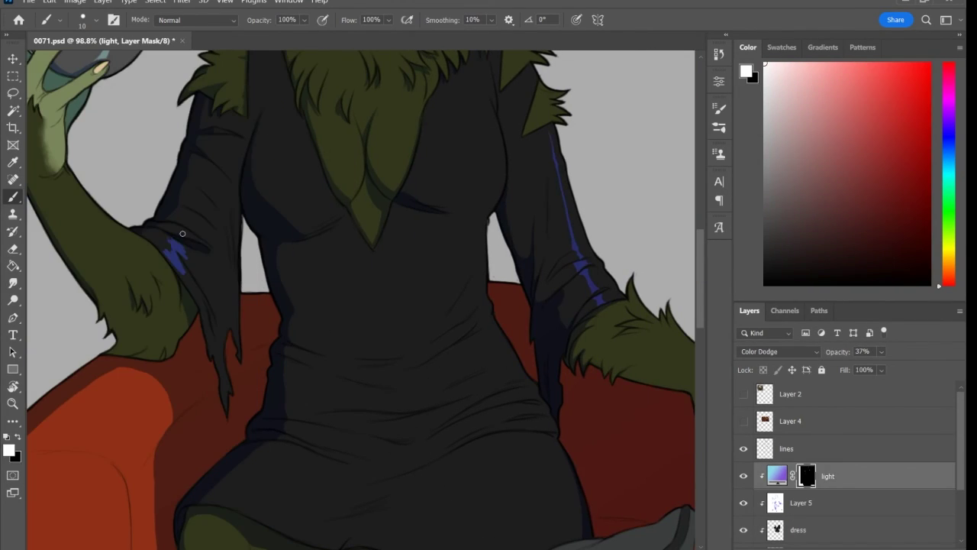
drag(197, 210, 184, 234)
key(x)
drag(208, 190, 197, 229)
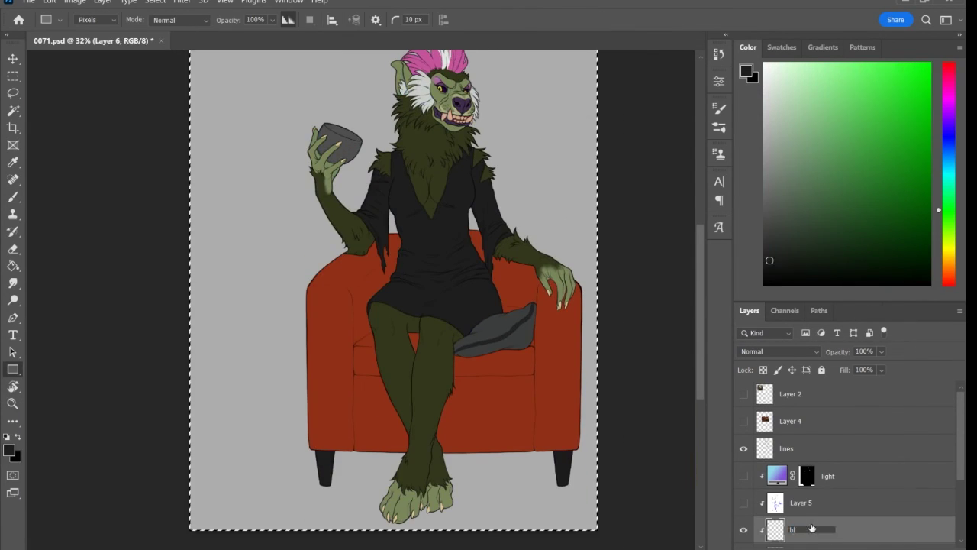
Name the new layer blood and paint dark red spatter around the mouth and drips down the cup
click(882, 184)
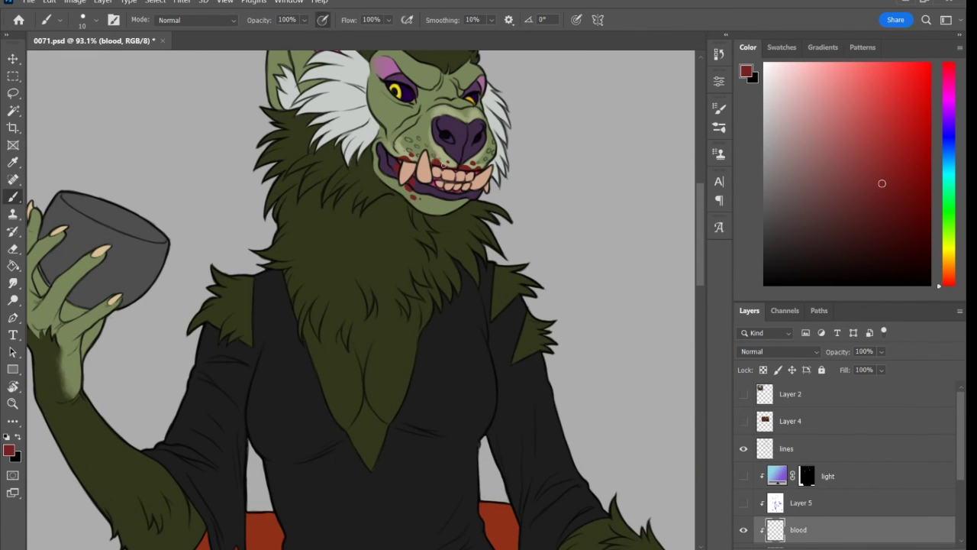
scroll(489, 173, left, 8)
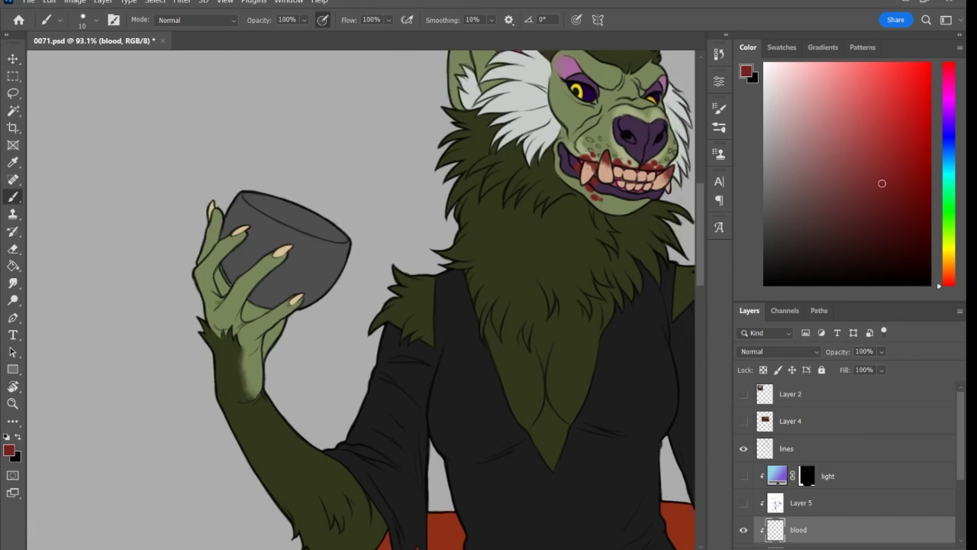
drag(333, 240, 341, 258)
Set the blood layer's blend mode to Darken and show the light layer and Layer 5 again
key(alt+shift+k)
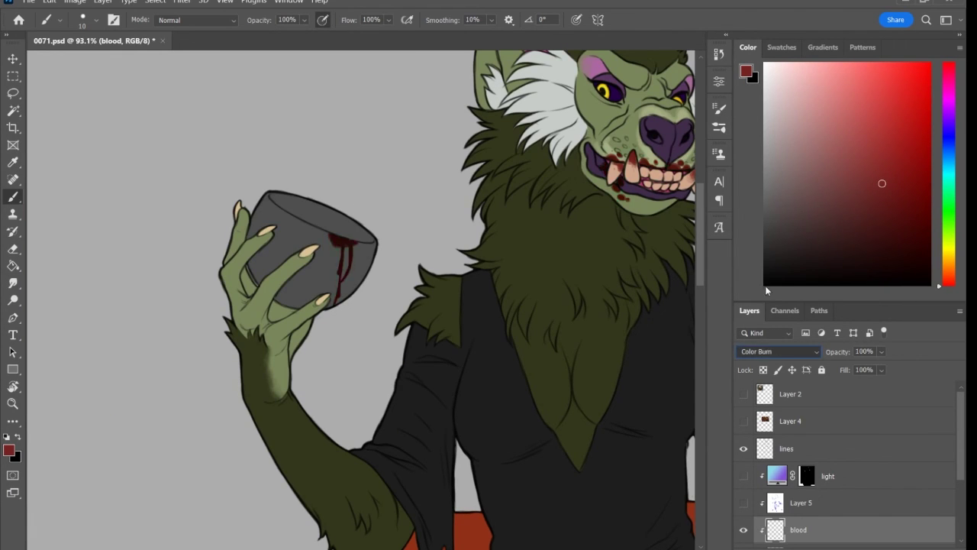
click(744, 476)
click(744, 503)
key(z)
key(ctrl+minus)
key(ctrl+minus)
key(ctrl+minus)
click(419, 130)
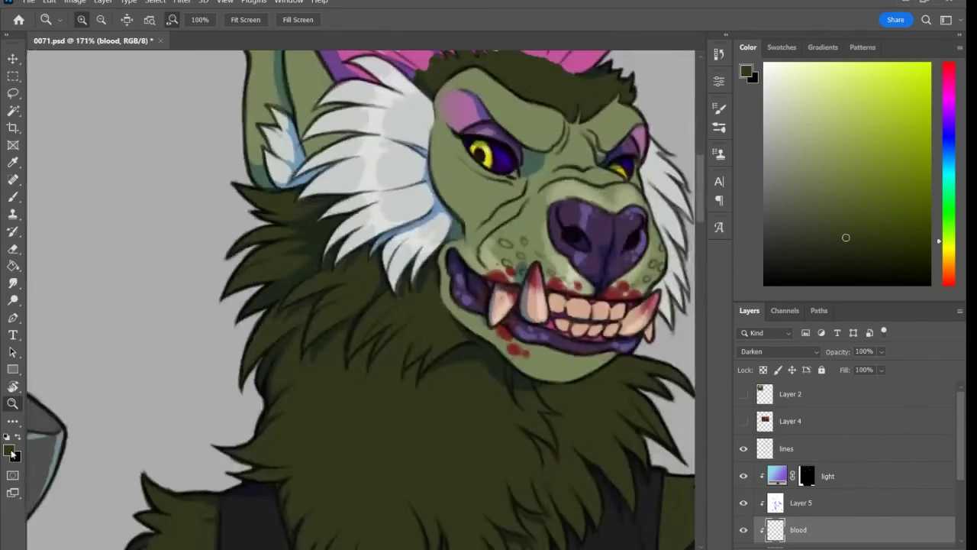
Recolour the armchair on the flatting layer with a muted purple fill
key(ctrl+0)
click(744, 476)
click(744, 502)
scroll(839, 458, down, 3)
click(791, 521)
click(336, 427)
key(alt+BackSpace)
scroll(840, 458, up, 3)
click(744, 460)
click(743, 486)
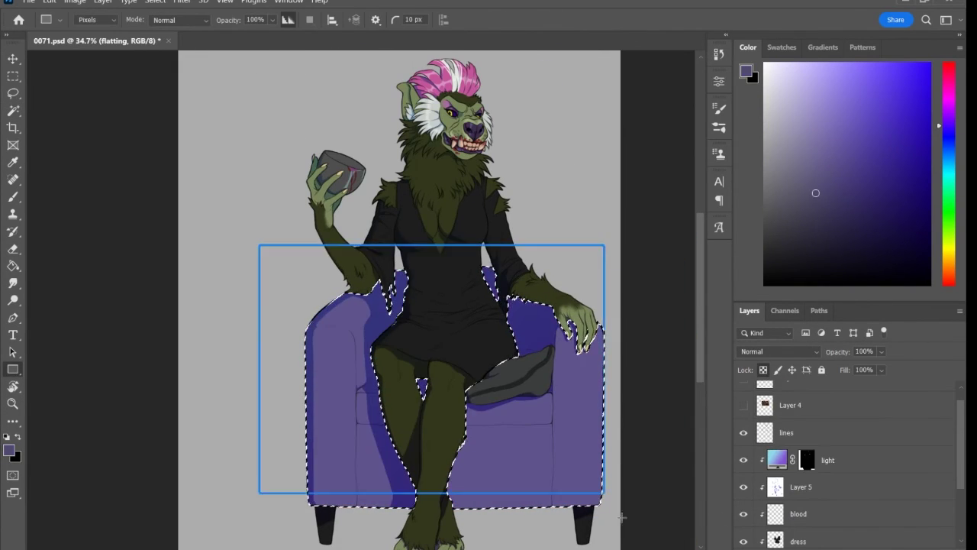
key(ctrl+d)
Paint dark red spots on the blood layer atop the armchair's arm below the raised elbow
key(b)
click(798, 513)
drag(277, 304, 303, 298)
scroll(304, 298, up, 5)
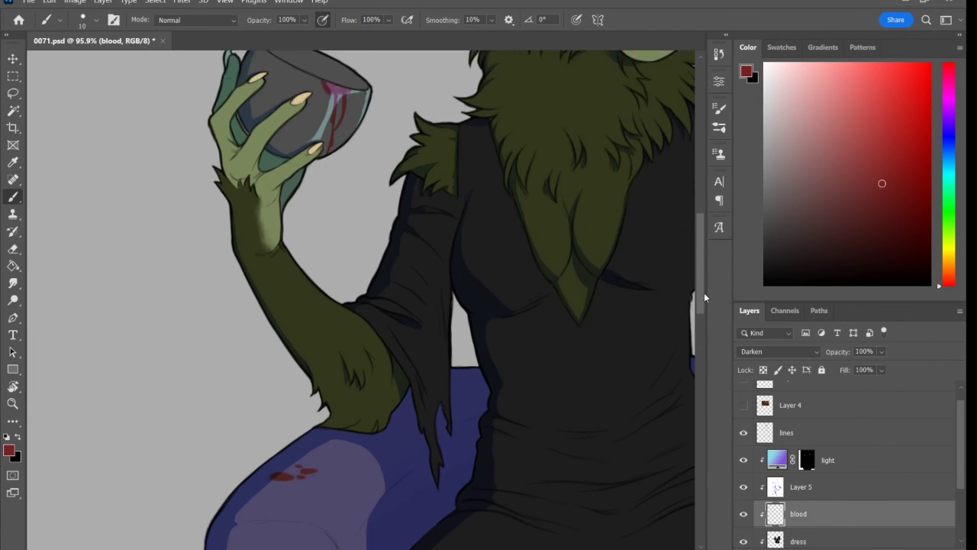
Move the blood layer above lines in Multiply mode and paint drips below the cup and on the forearm
key(ctrl+])
key(ctrl+])
key(ctrl+])
drag(328, 164, 327, 185)
key(shift+alt+m)
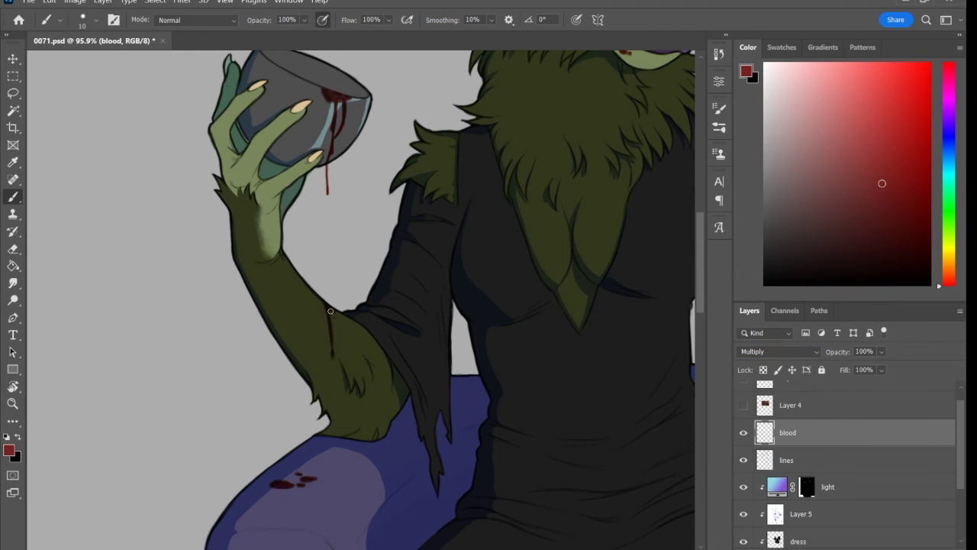
Add a gradient fill layer beneath flatting, running from blue at the bottom to purple at the top
scroll(349, 412, down, 3)
scroll(420, 305, down, 5)
scroll(840, 458, down, 3)
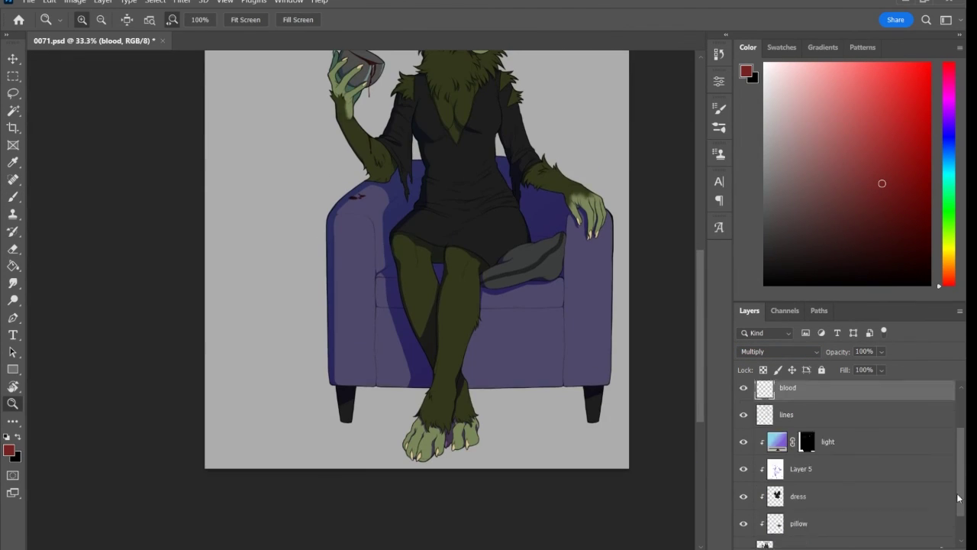
click(809, 530)
key(g)
drag(555, 427, 534, 114)
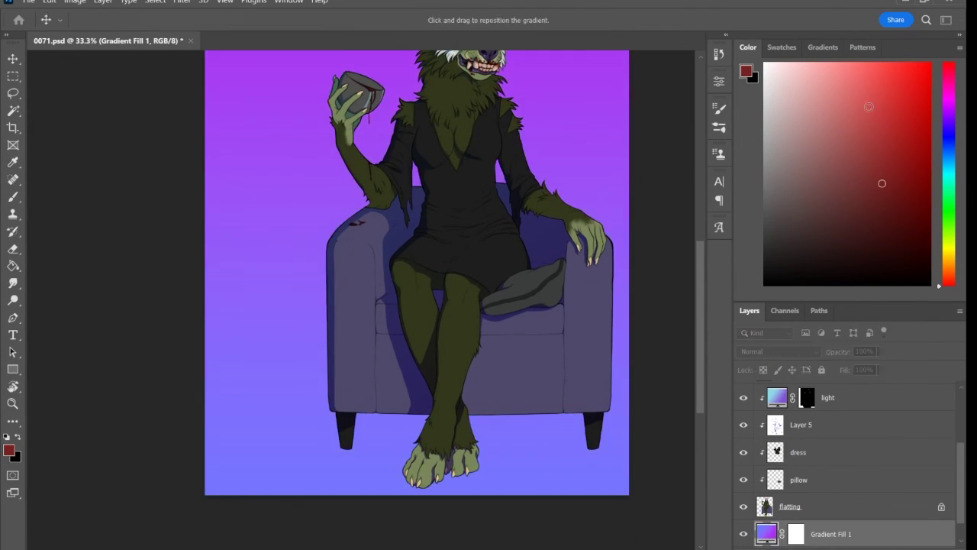
Place enlarged copies of the lines and flatting layers behind the creature, with the flatting copy in violet-blue
key(z)
drag(459, 267, 382, 267)
scroll(822, 428, up, 3)
click(794, 440)
drag(822, 393, 823, 534)
key(ctrl+t)
mouse_move(504, 339)
mouse_down()
mouse_move(345, 407)
mouse_move(387, 333)
mouse_move(534, 354)
mouse_move(404, 354)
mouse_up()
key(Return)
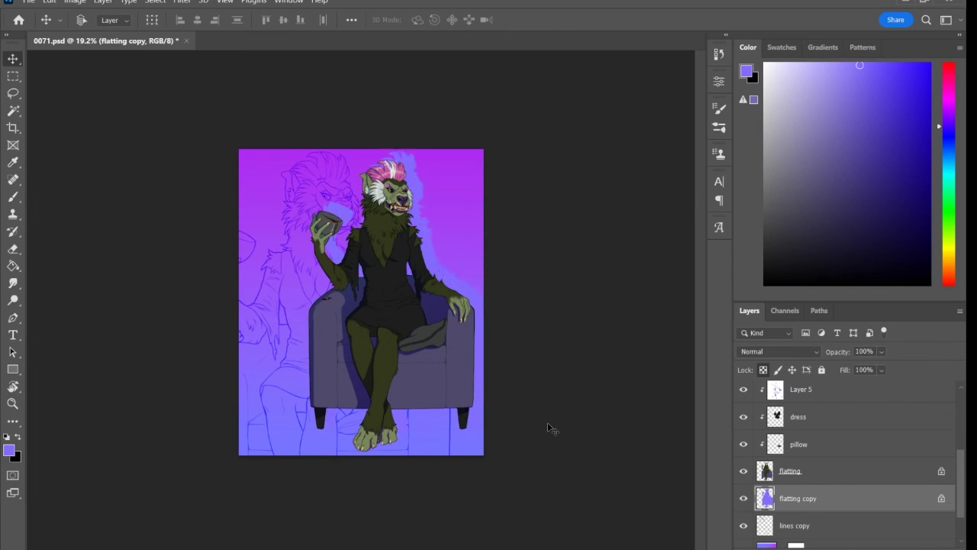
Set the violet-blue flatting copy to Color Burn as a narrow offset shadow around the creature and armchair, and save the file
key(shift+plus)
key(shift+plus)
key(shift+plus)
key(shift+plus)
key(ctrl+s)
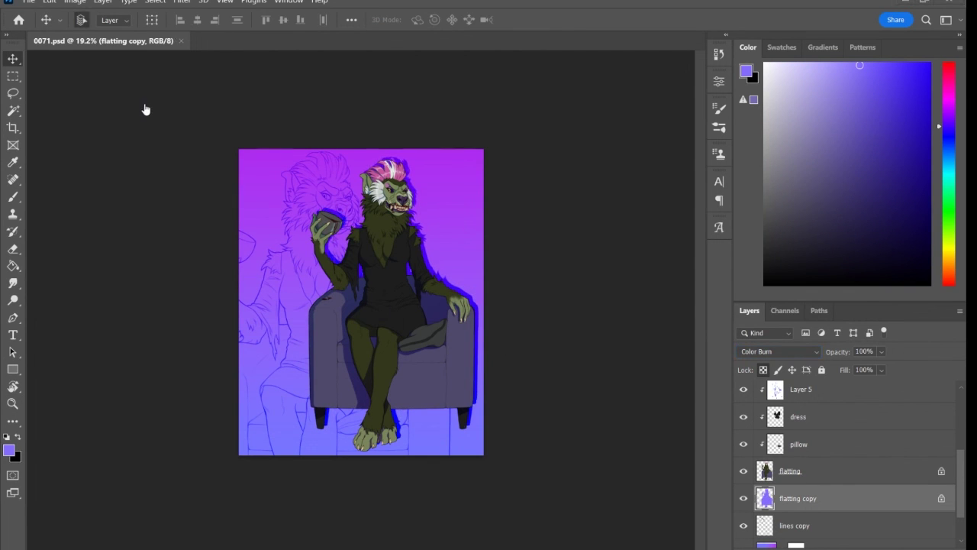
Add a slightly offset violet-blue copy of the lines layer directly above the original, with its transparency locked
key(alt+period)
click(12, 403)
drag(390, 199, 458, 200)
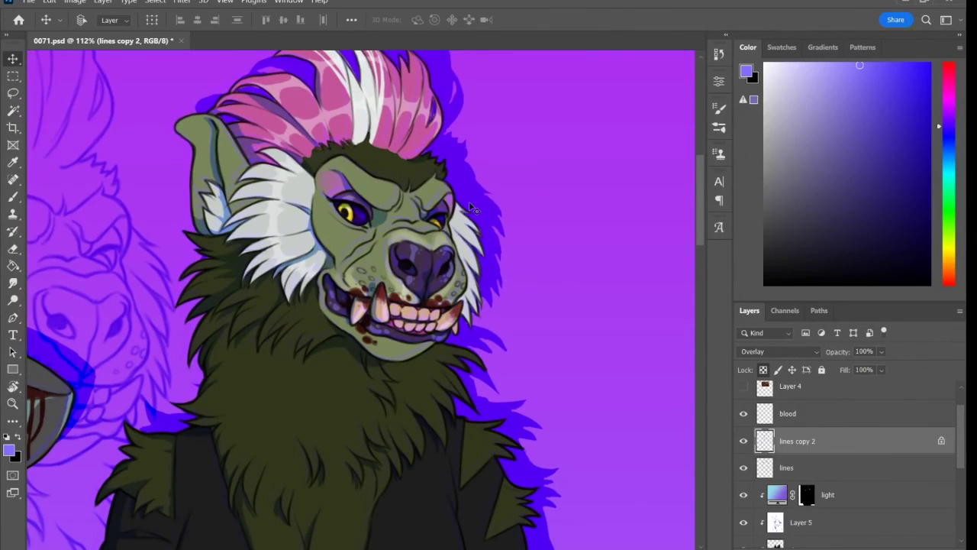
scroll(770, 355, down, 9)
scroll(770, 355, down, 4)
Set the new lines copy to Hard Mix blending at 26% opacity
key(shift+plus)
key(shift+plus)
key(shift+plus)
key(shift+plus)
key(shift+plus)
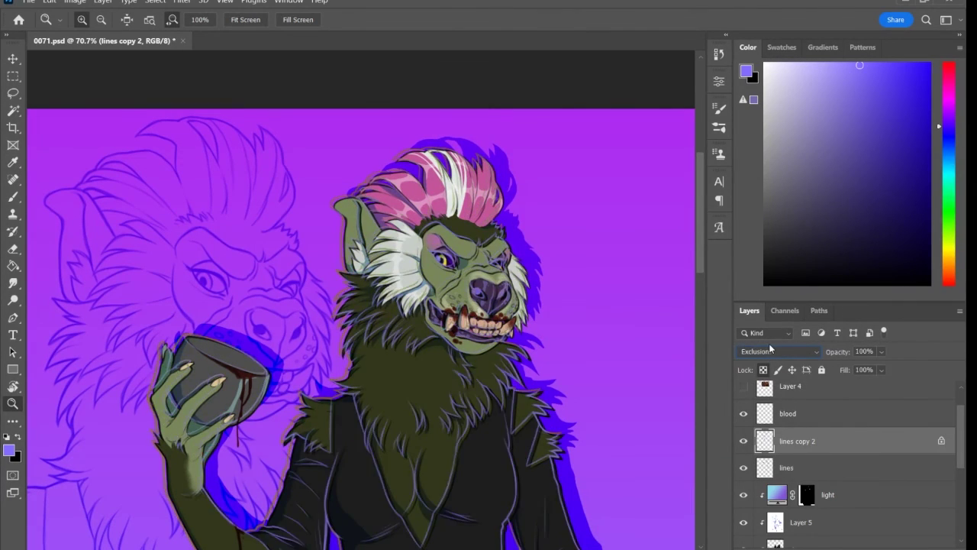
key(v)
key(z)
key(ctrl+0)
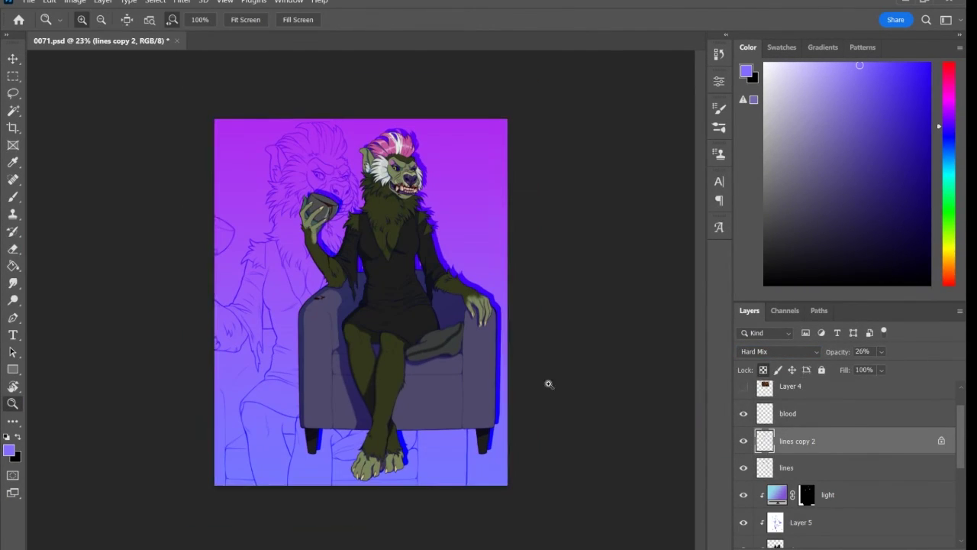
key(alt+bracketright)
key(ctrl+a)
key(ctrl+shift+c)
key(ctrl+v)
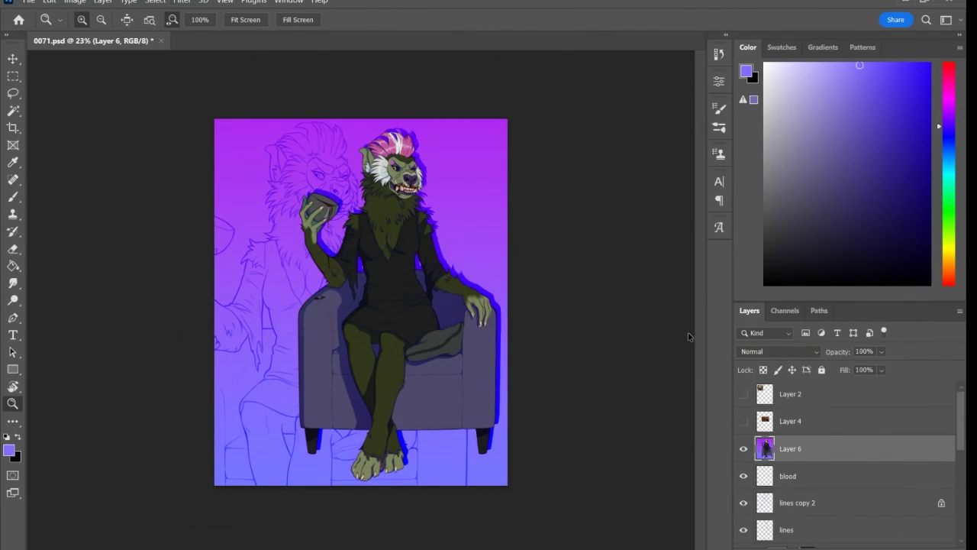
Place the lines copy beneath the lines layer and add an empty layer below blood with white as the painting color
mouse_move(791, 448)
mouse_down()
mouse_move(851, 480)
mouse_move(847, 489)
mouse_up()
key(d)
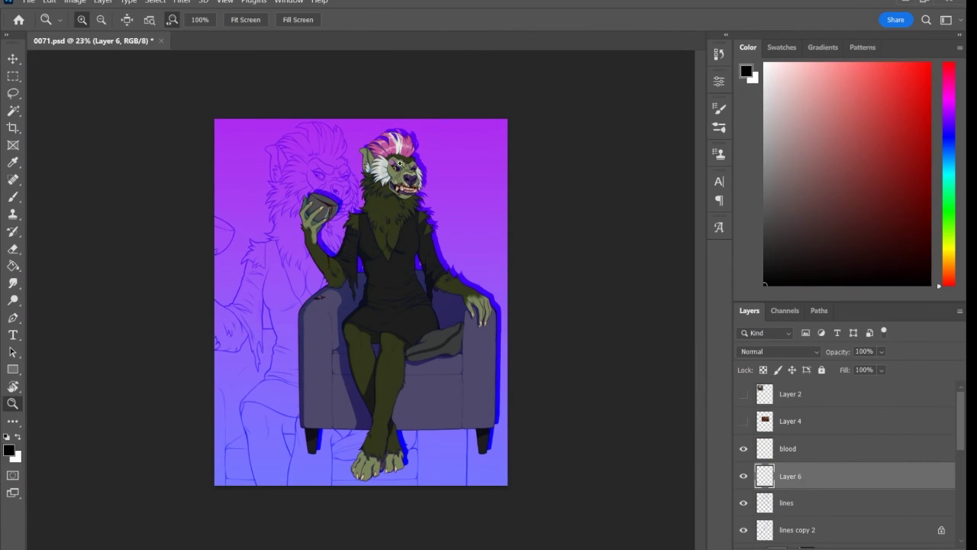
key(x)
key(b)
scroll(397, 172, up, 5)
key(ctrl+0)
Copy the merged artwork of the whole canvas and paste it as a new layer above the blood layer
click(825, 449)
key(ctrl+a)
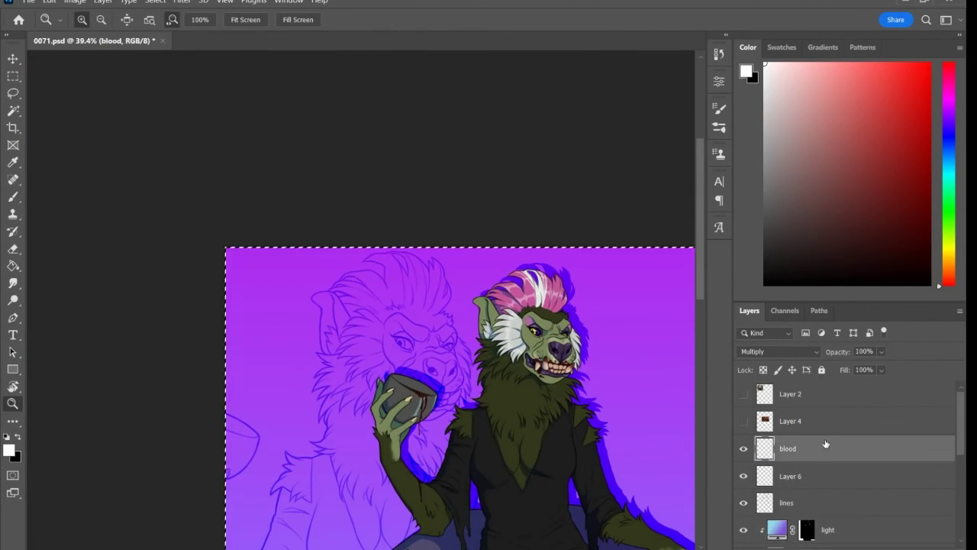
key(ctrl+shift+c)
key(ctrl+v)
Add a centered cyan signature in 72 px Antiquarian on the armchair's lower front, reading 2022 and the artist's handle
key(t)
click(412, 422)
text(2022 grendraws)
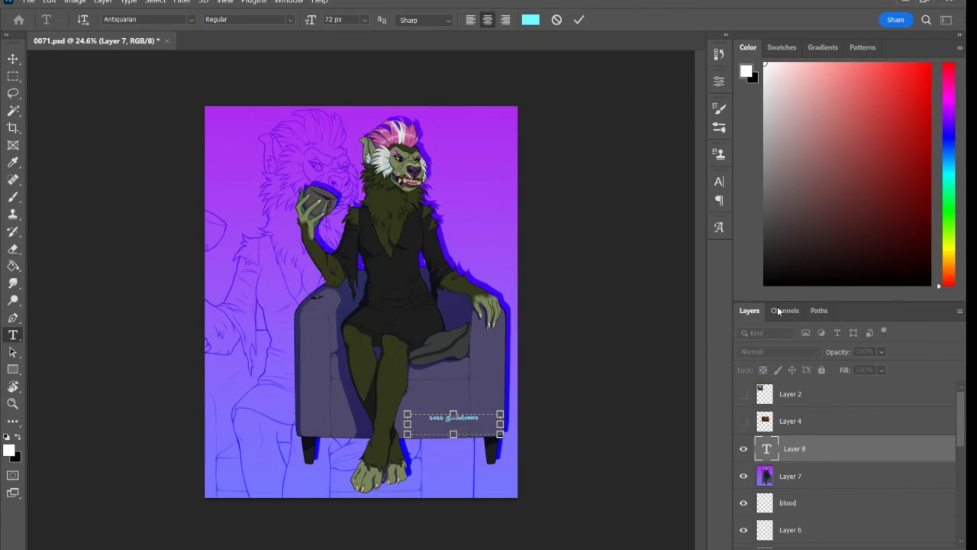